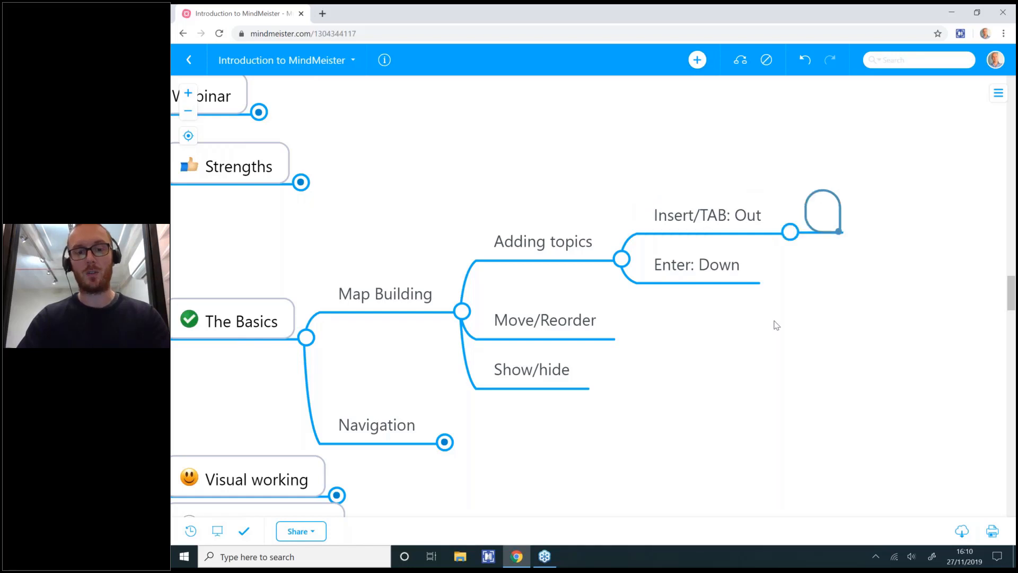
Name the empty subtopic of "Insert/TAB: Out" "Adds subtopic".
type("Adds")
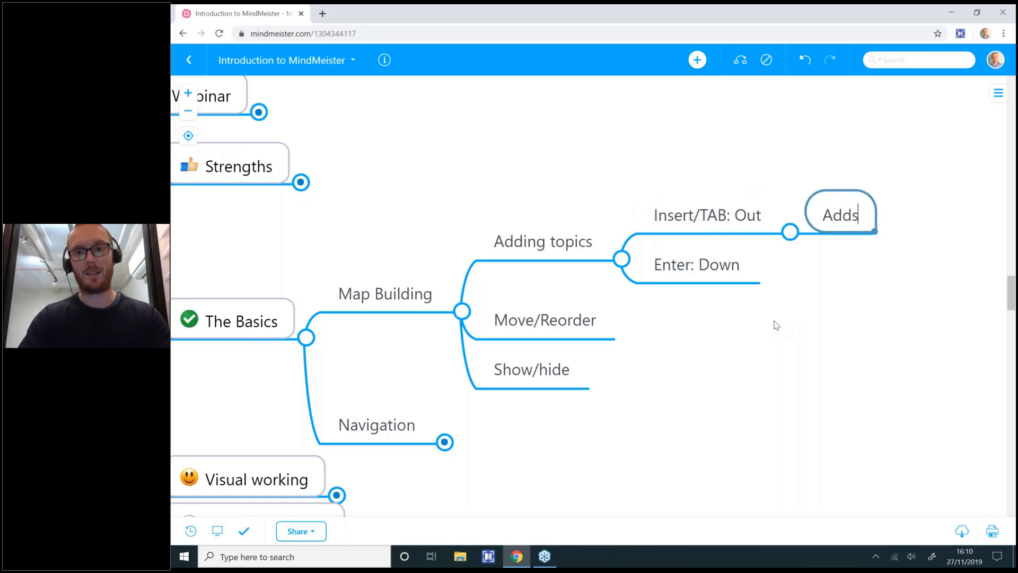
type(" subtopic")
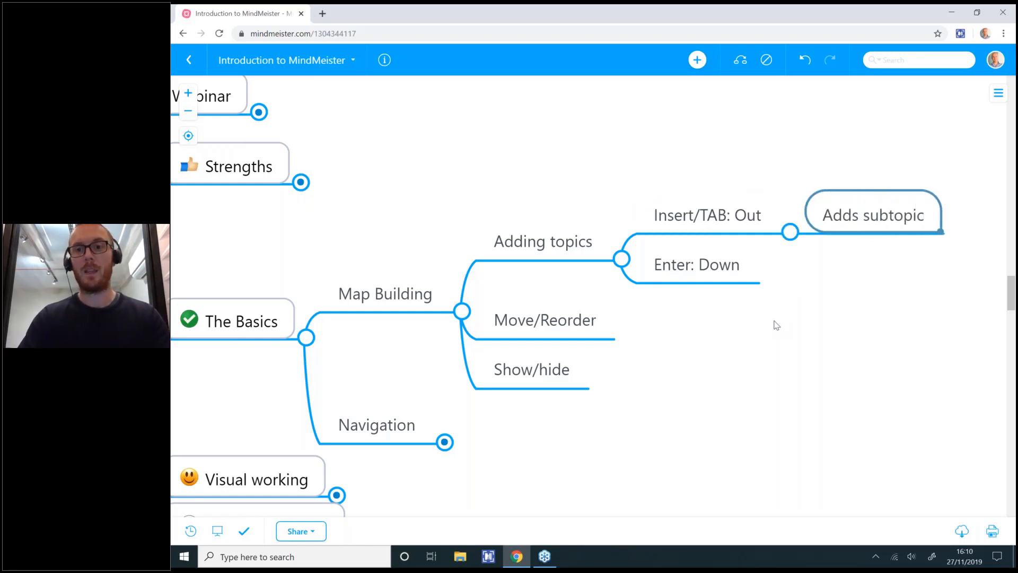
Rename the "Enter: Down" topic as "Enter/return: Down".
left_click(700, 269)
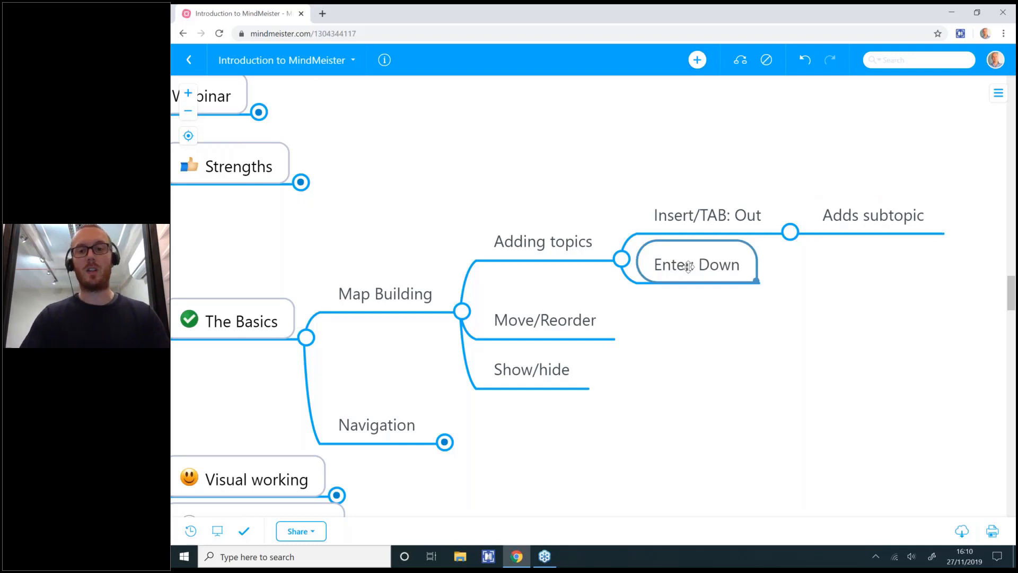
double_click(689, 268)
left_click(689, 266)
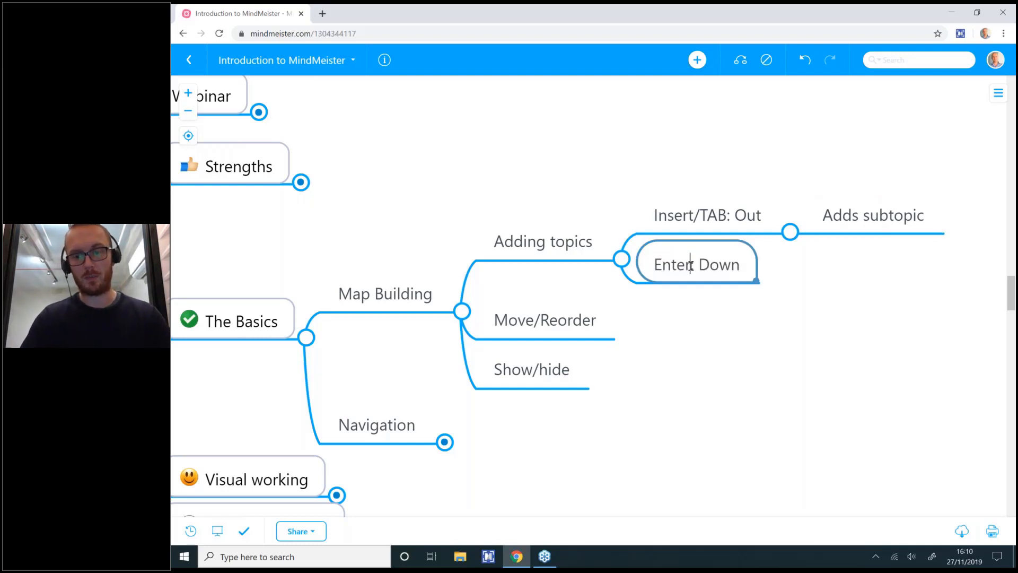
type("/return:")
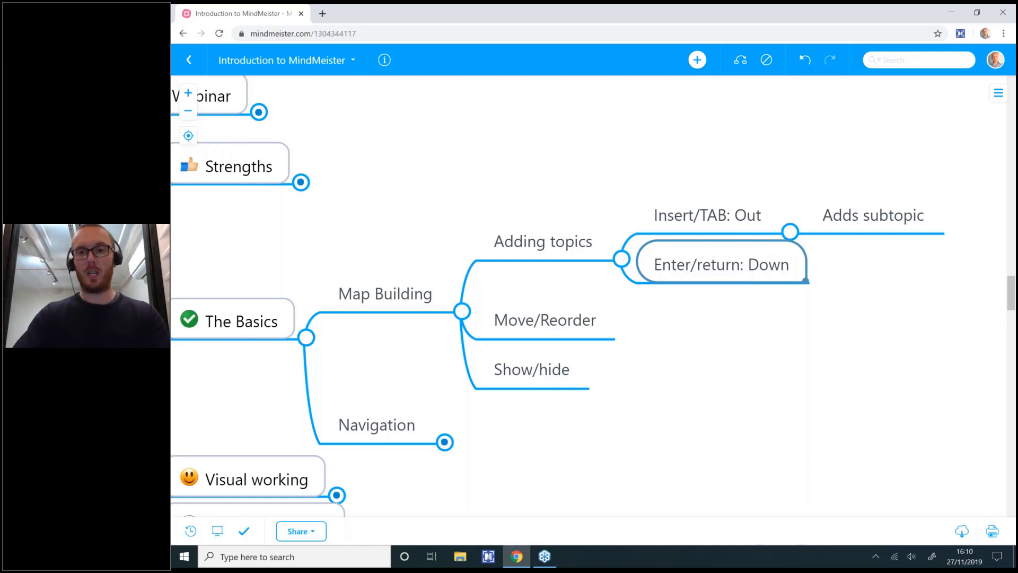
Add three subtopics to "Enter/return: Down", named "Out", "Down" and "Down".
key("Tab")
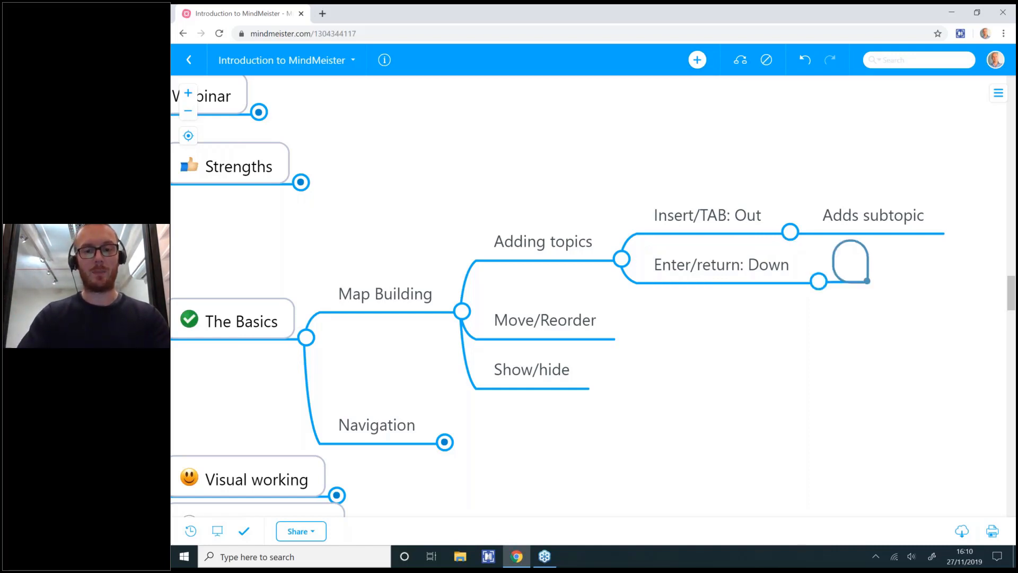
type("Out")
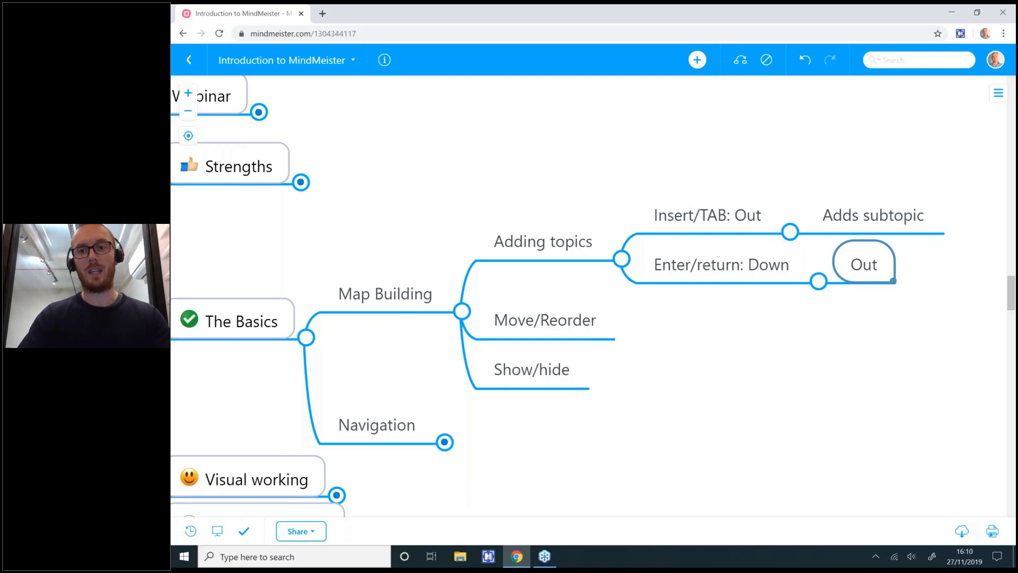
key("Return")
type("Down")
key("Return")
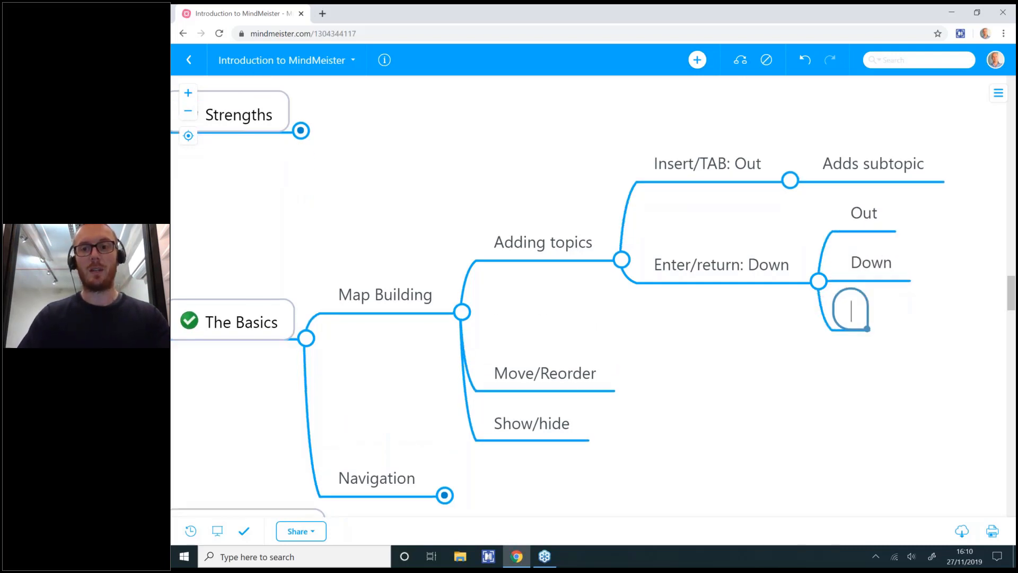
type("Down")
key("Tab")
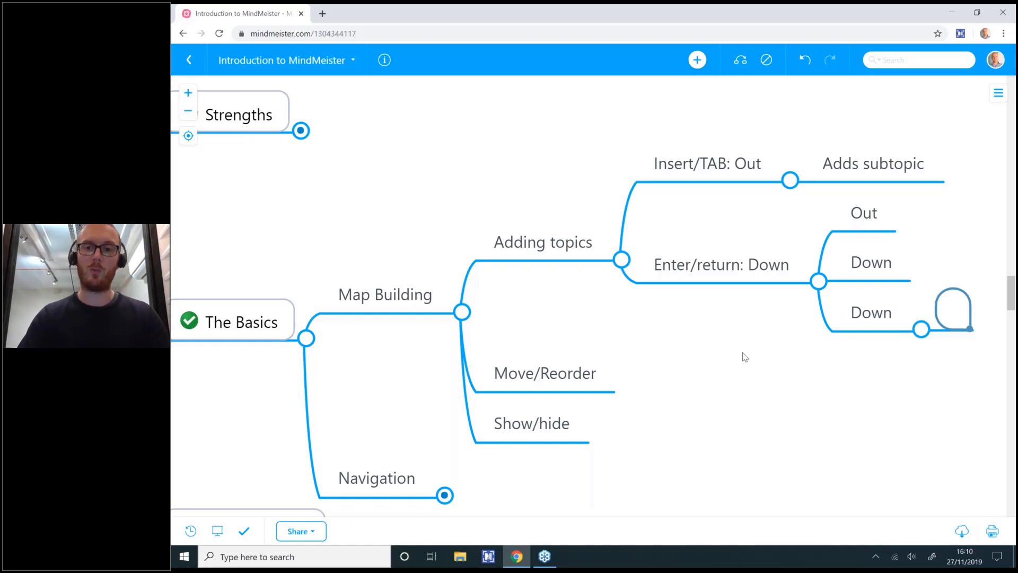
left_click(665, 367)
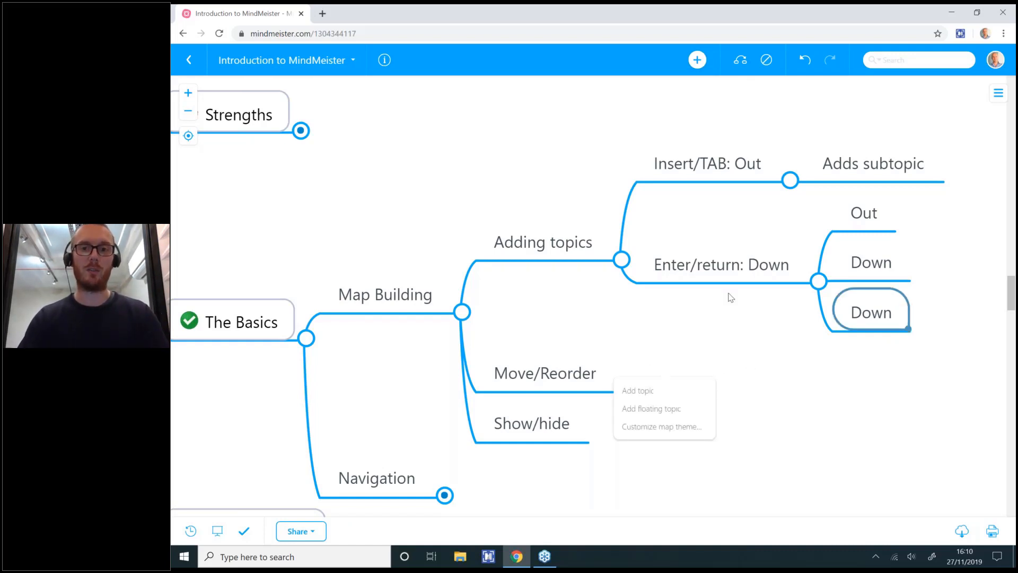
left_click(688, 260)
left_click(687, 169)
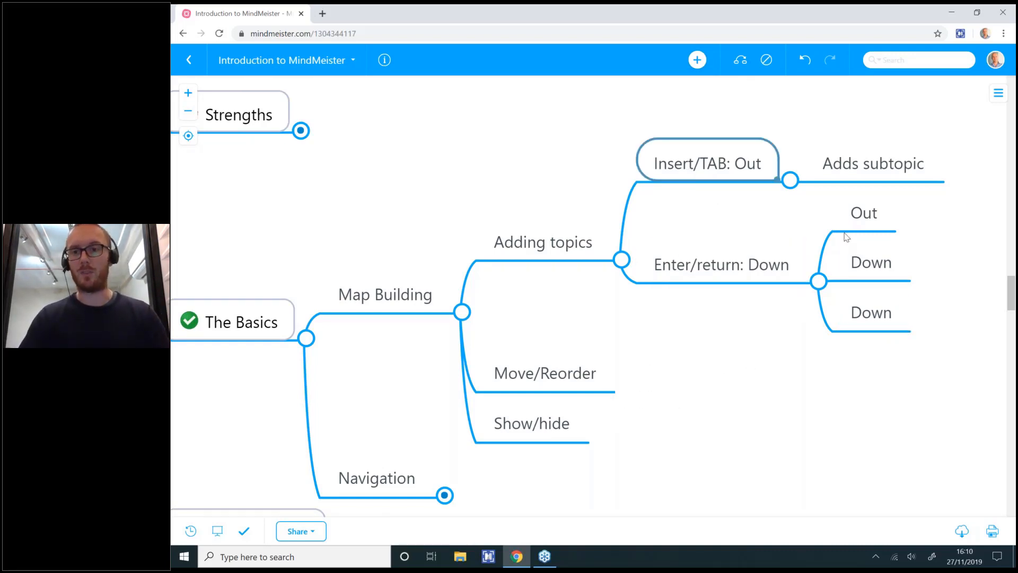
left_click(849, 228)
left_click(859, 264)
Add the subtopics "BUILD" and "INSERT" to the lower "Down" topic.
left_click(889, 318)
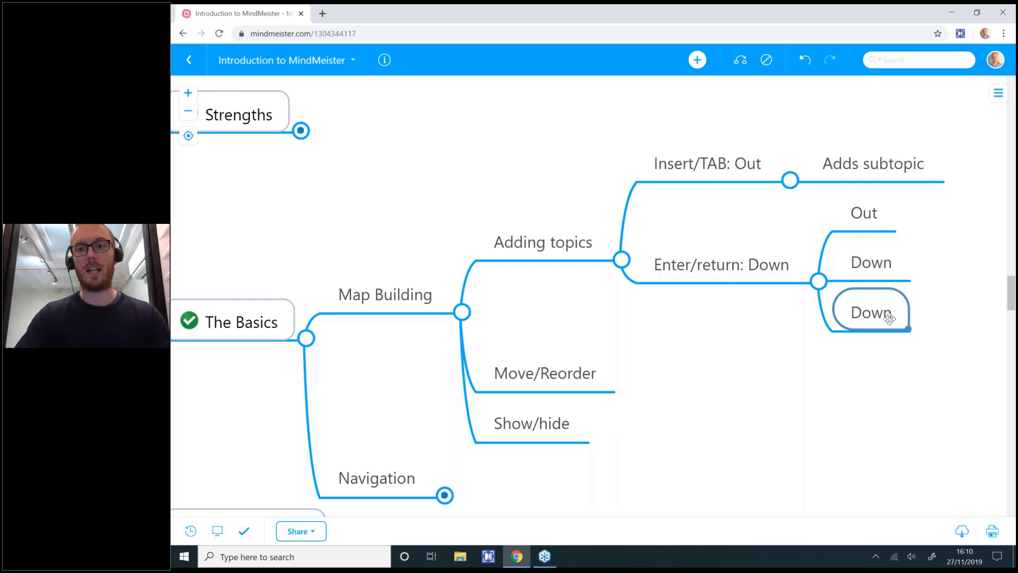
key("Tab")
key("Escape")
key("Tab")
type("B")
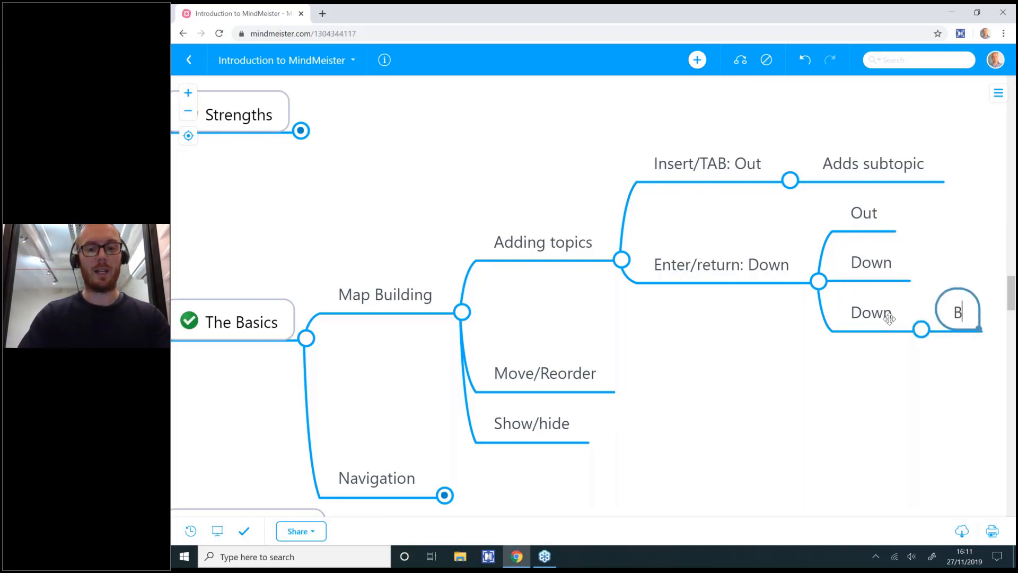
type("UILD")
key("Return")
type("INSERT")
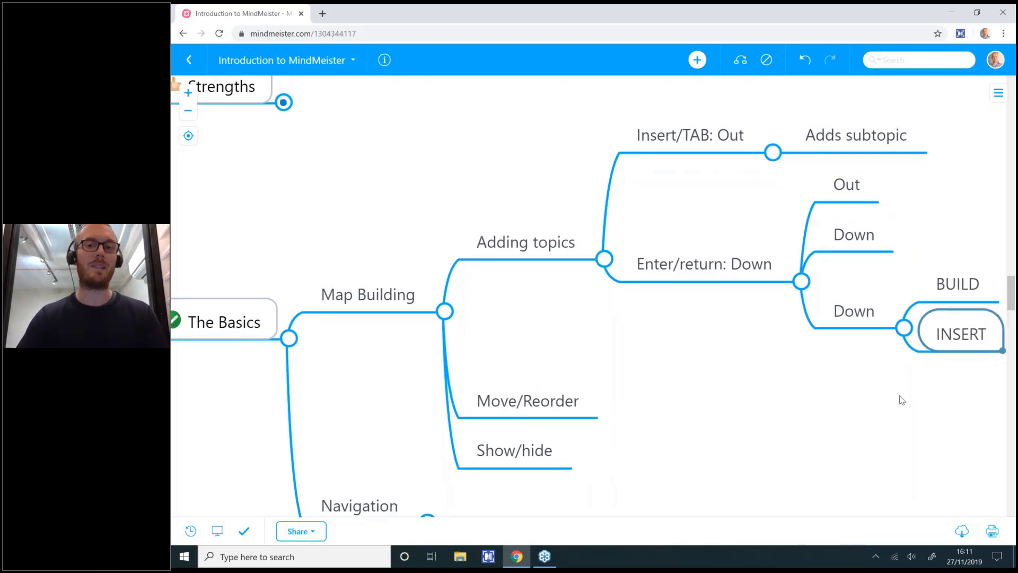
Delete all the subtopics beneath "Insert/TAB: Out" and "Enter/return: Down" together.
left_click_drag(902, 400, 749, 409)
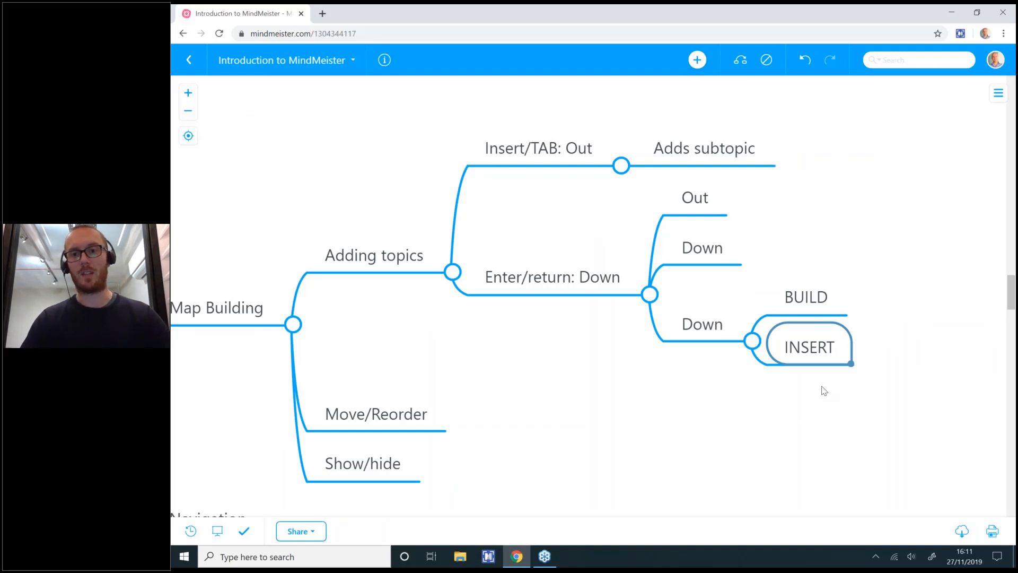
left_click_drag(839, 381, 687, 147)
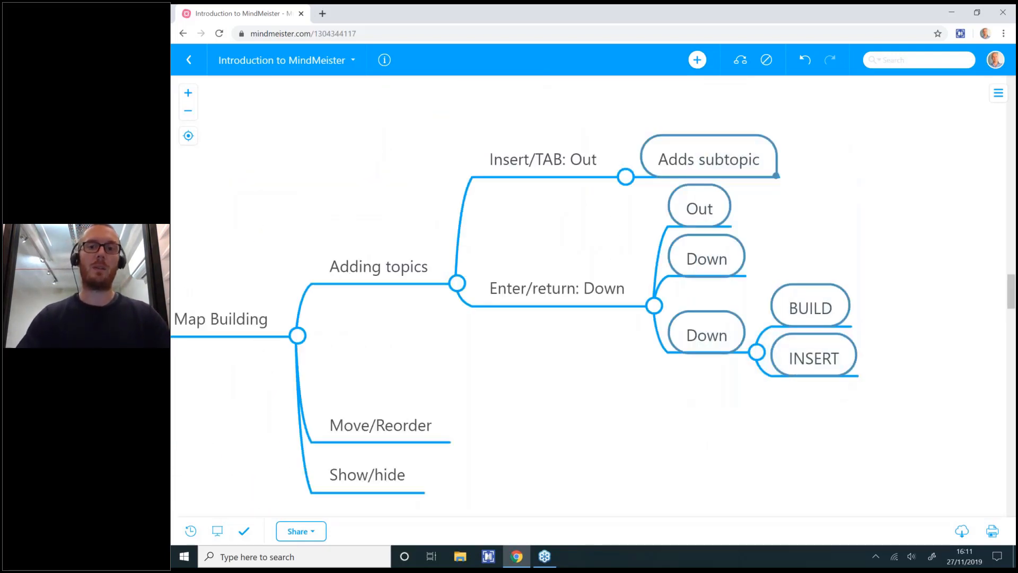
key("Delete")
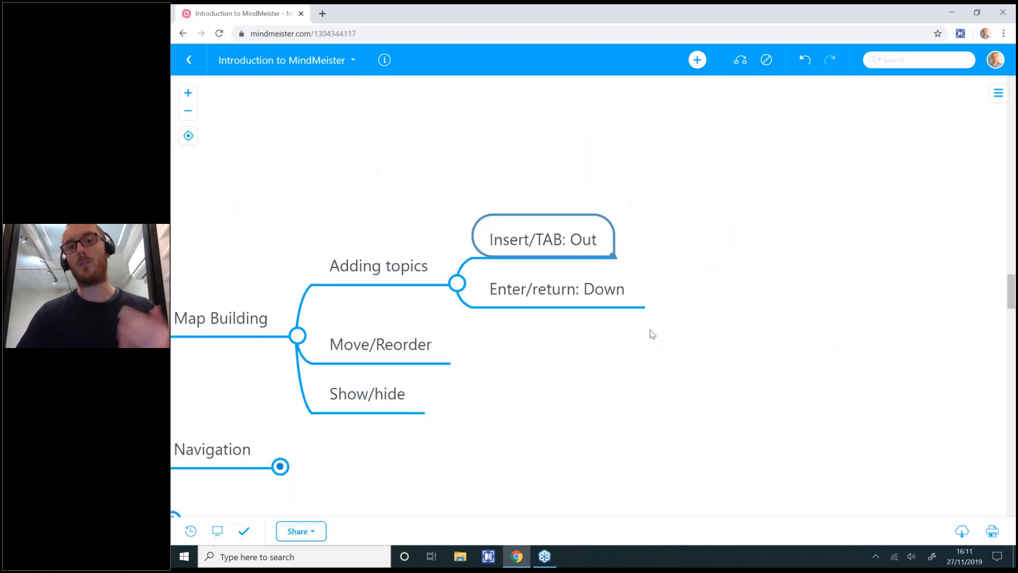
left_click(572, 289)
left_click(411, 270)
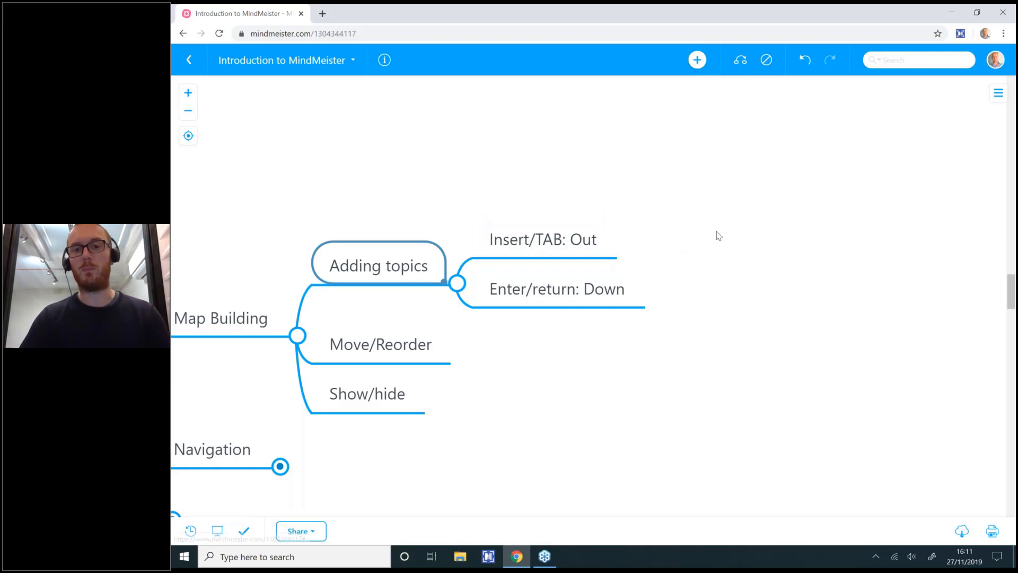
left_click_drag(718, 233, 869, 193)
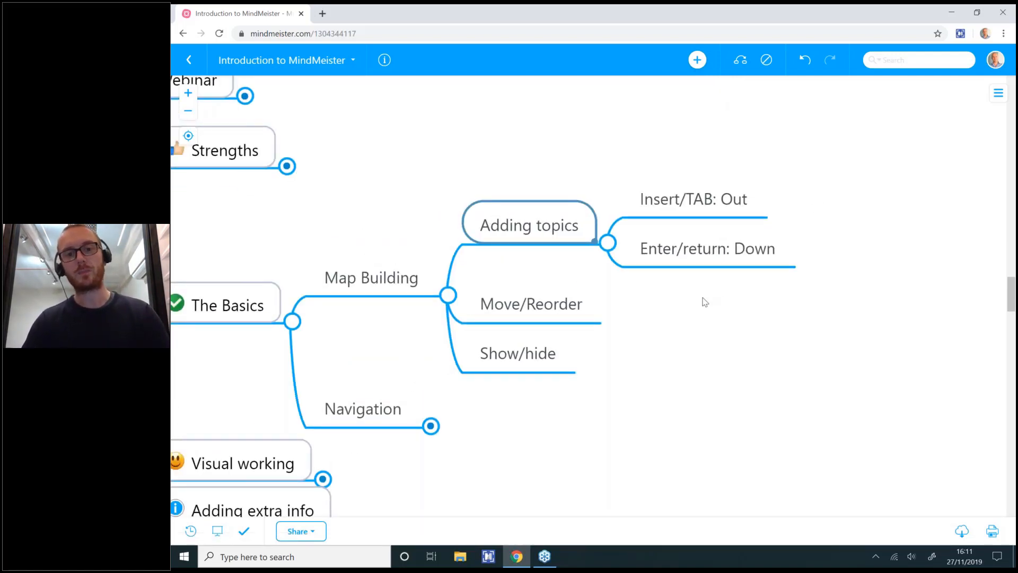
left_click(542, 314)
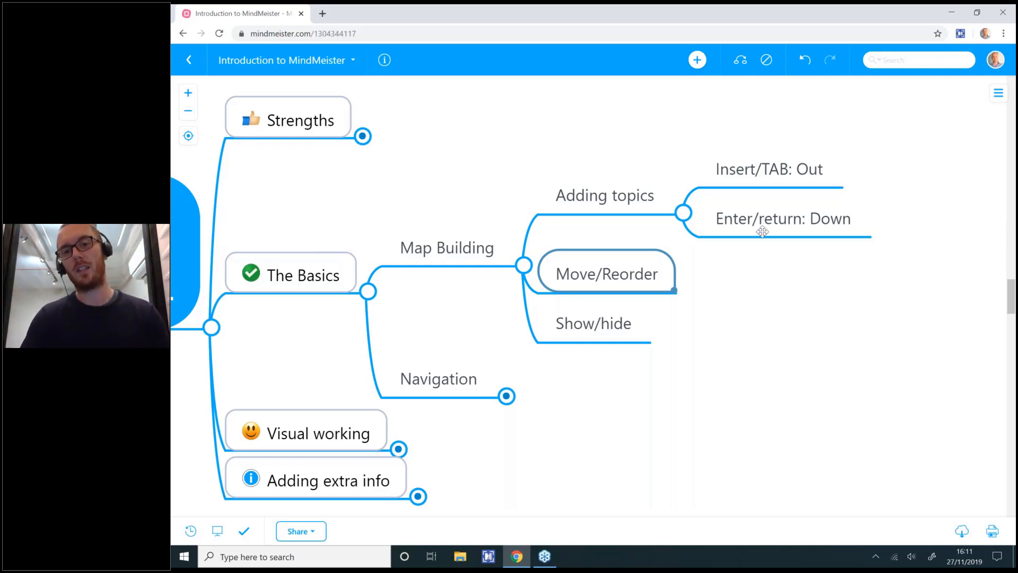
Move the "Enter/return: Down" topic under "Move/Reorder" and back under "Adding topics".
left_click_drag(762, 232, 700, 268)
left_click_drag(744, 204, 713, 232)
left_click_drag(880, 203, 708, 175)
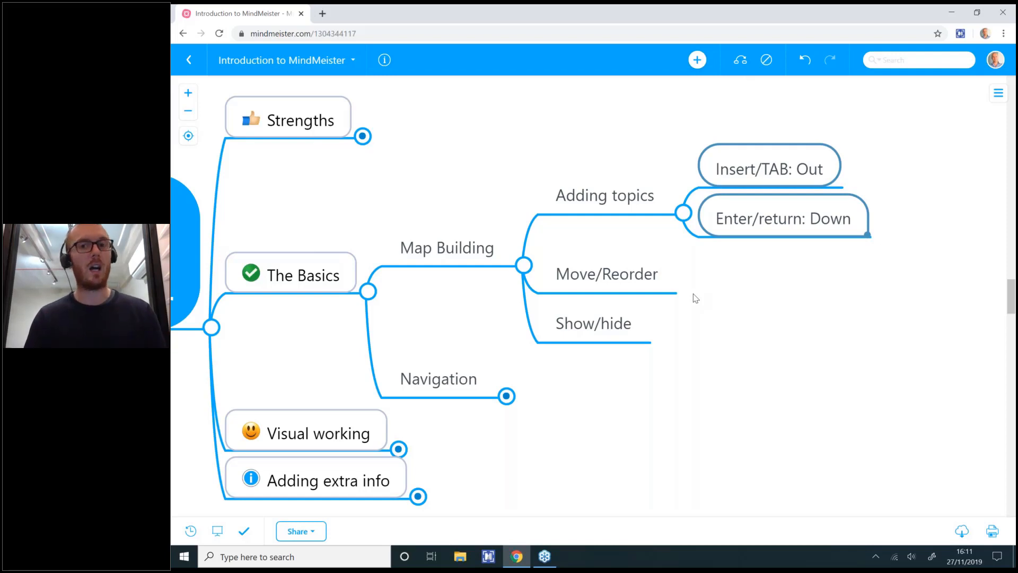
left_click(624, 274)
left_click(762, 231)
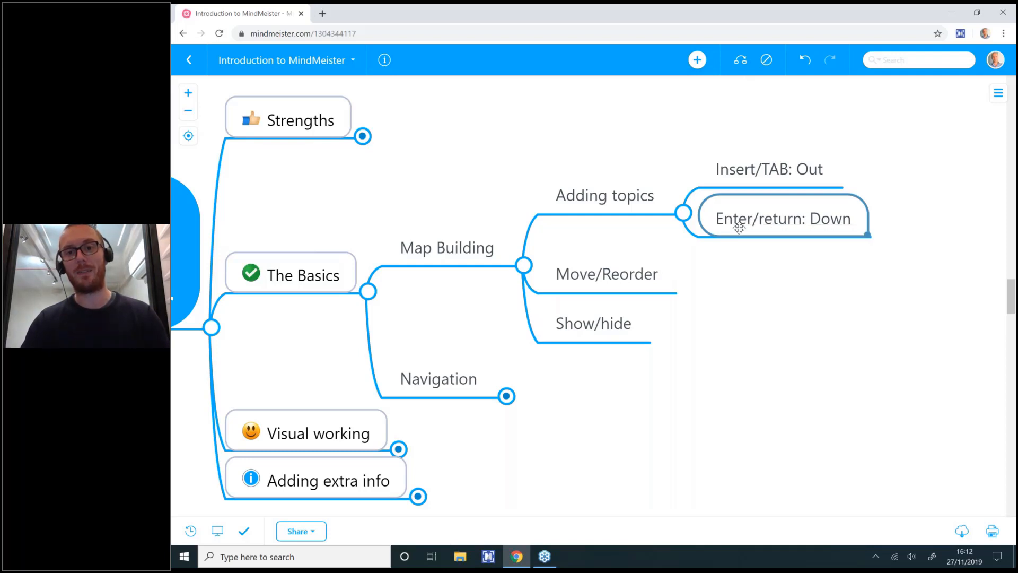
left_click_drag(734, 218, 684, 274)
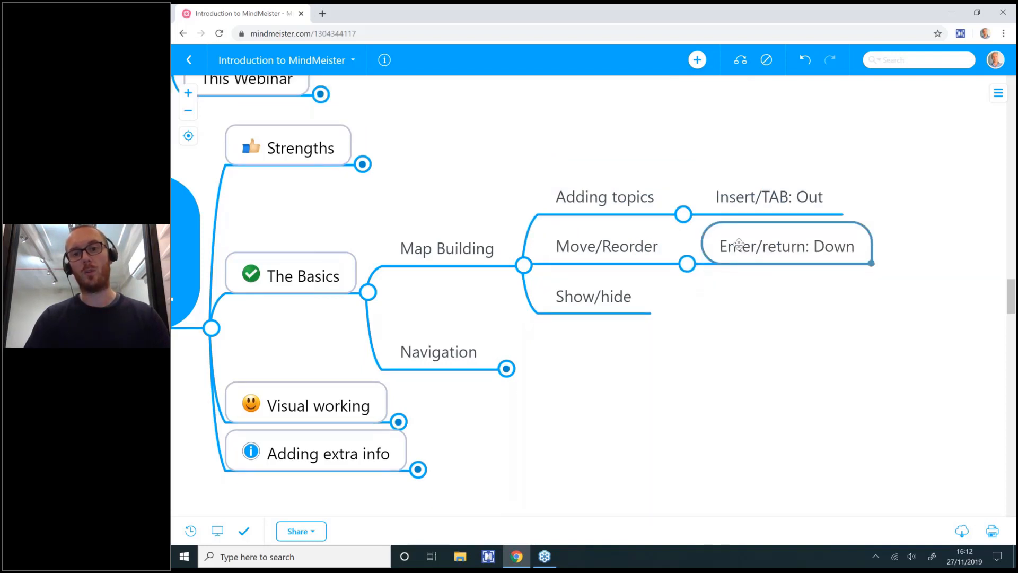
left_click_drag(738, 241, 671, 202)
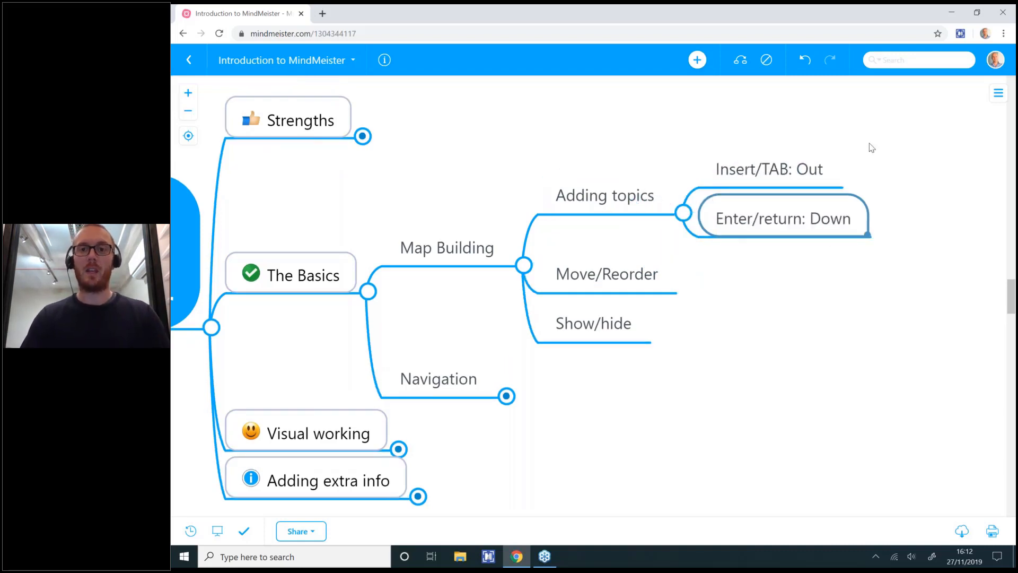
Move both subtopics of "Adding topics" together under "Move/Reorder" and undo the move.
left_click(590, 200)
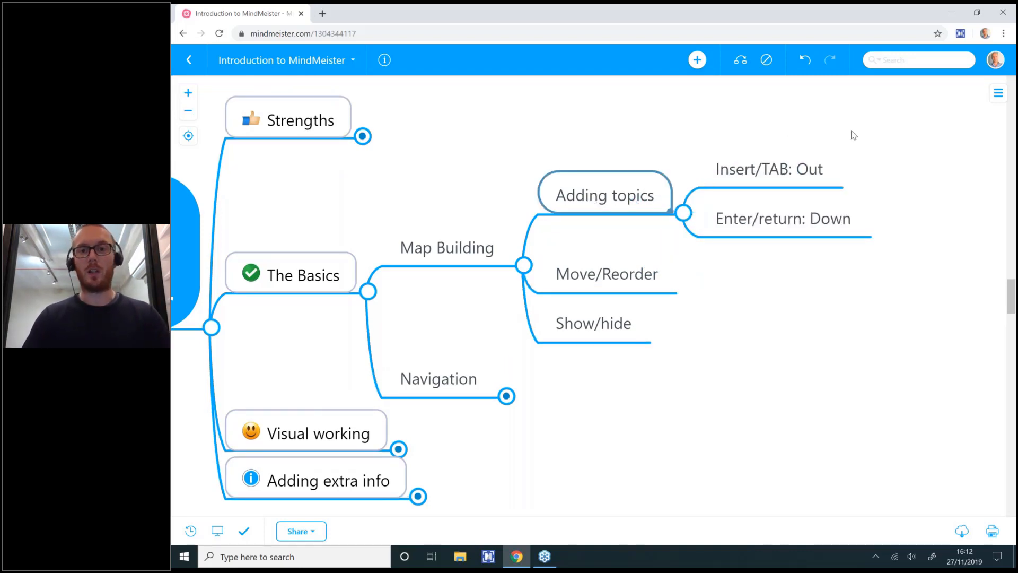
left_click_drag(872, 136, 699, 244)
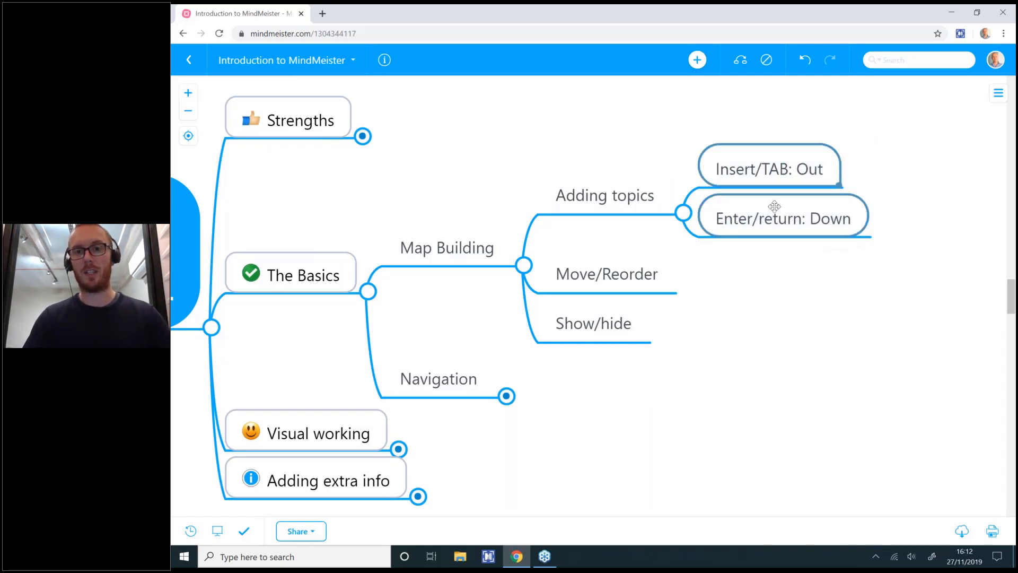
left_click_drag(759, 218, 723, 269)
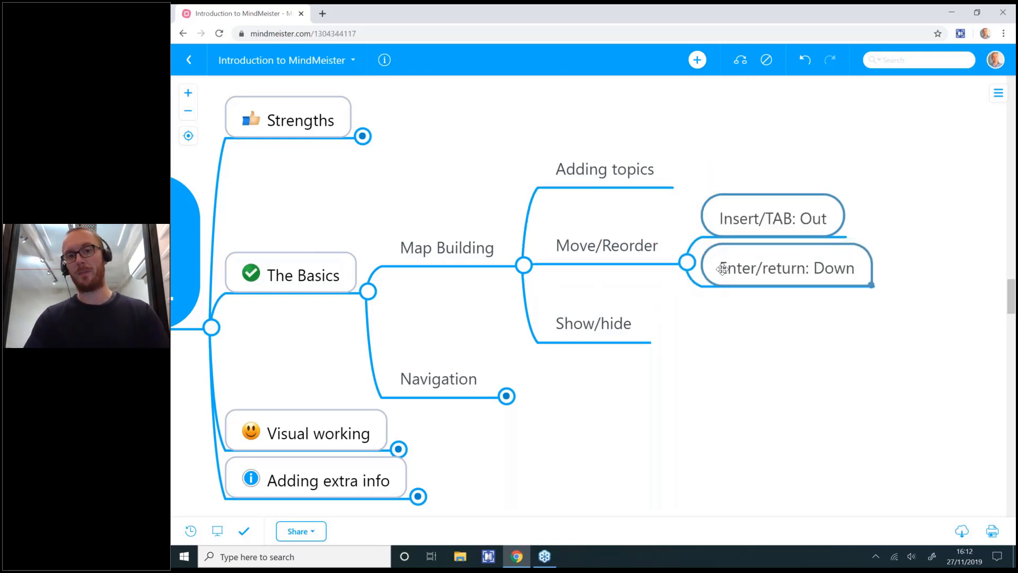
key("ctrl+z")
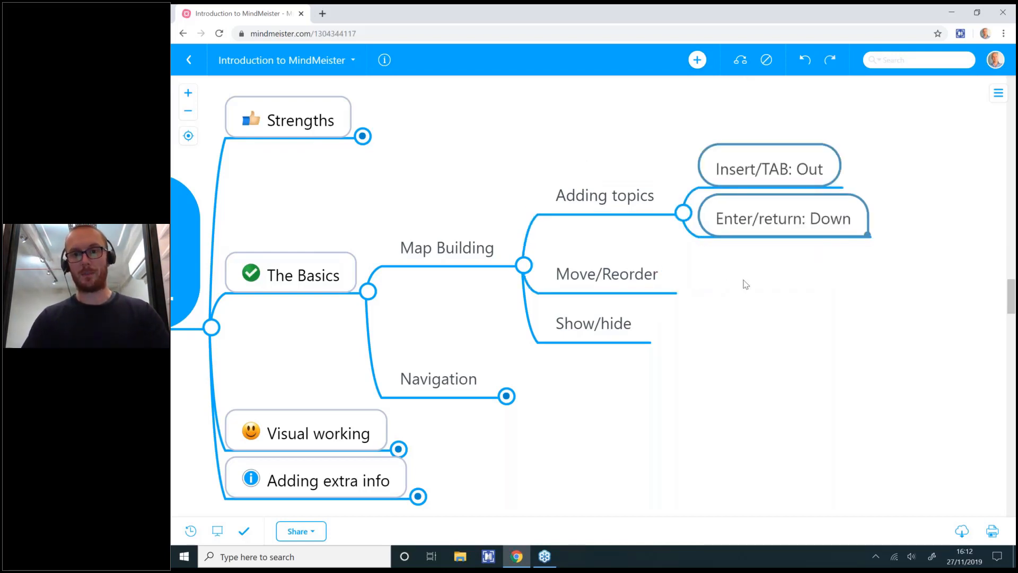
Move the "Adding topics" and "Map Building" topics out to the central topic, between "Strengths" and "The Basics".
left_click(575, 208)
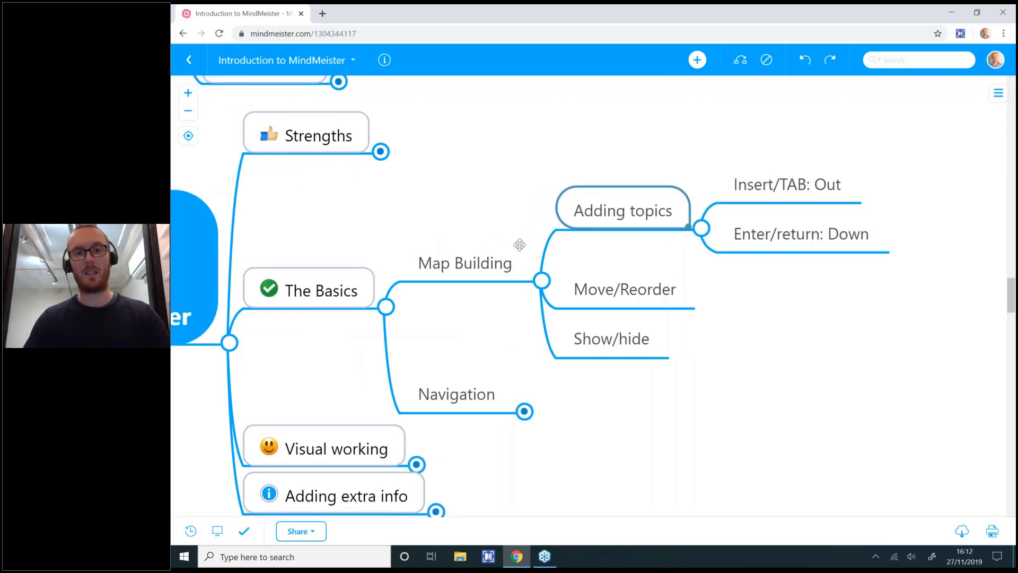
left_click_drag(584, 210, 366, 212)
left_click_drag(418, 312, 313, 275)
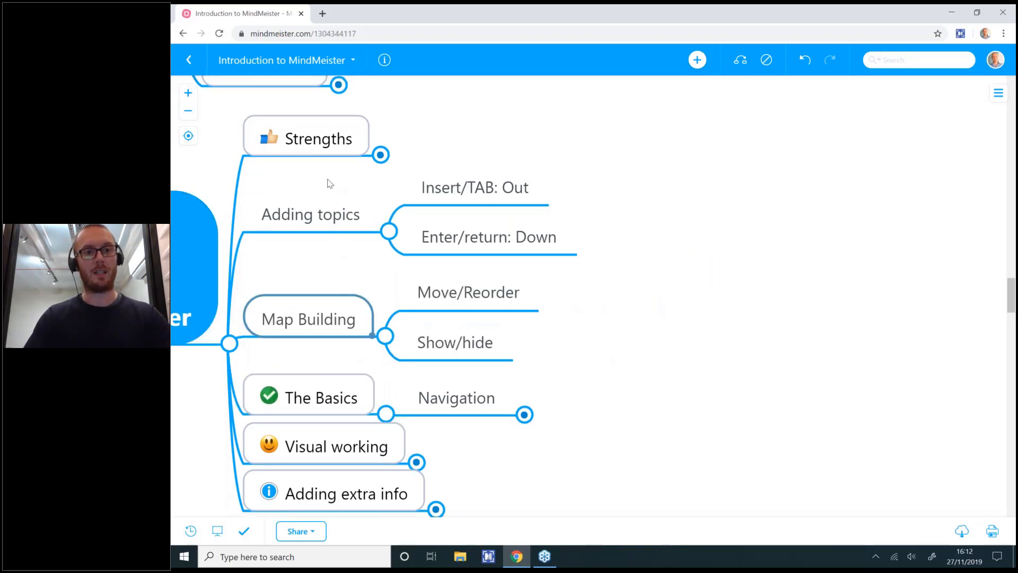
Move "Adding topics" and "Map Building" together under "The Basics", placing them above "Navigation".
key("Up")
left_click_drag(310, 317, 415, 369)
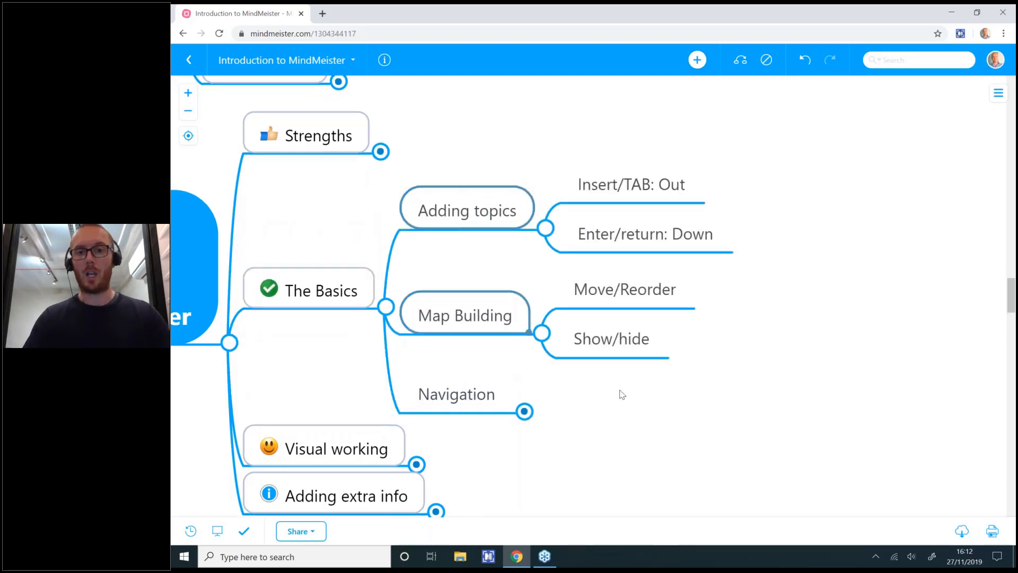
left_click_drag(620, 390, 758, 355)
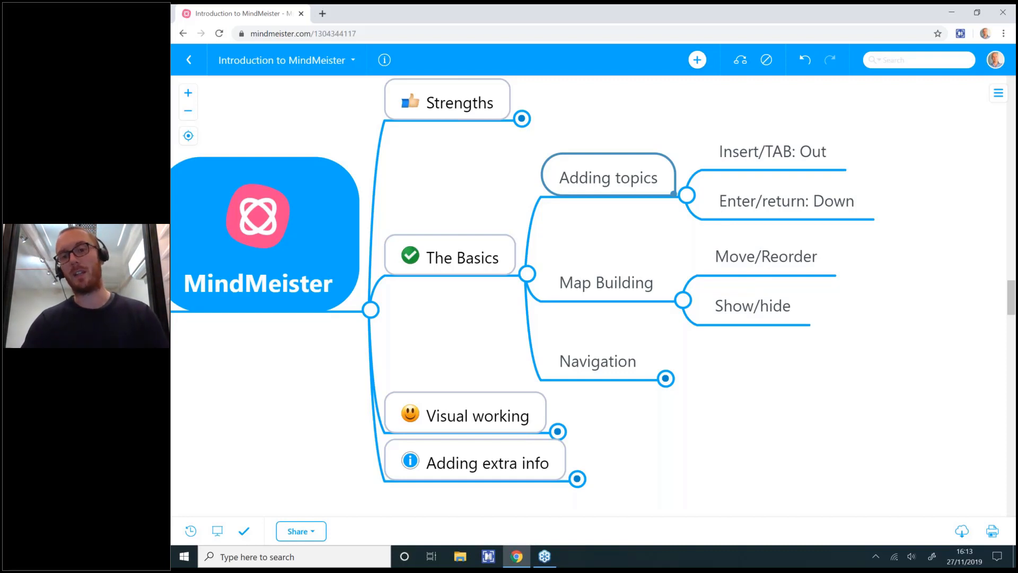
Reorder the subtopics of "Map Building" so that "Show/hide" comes above "Move/Reorder".
left_click(767, 154)
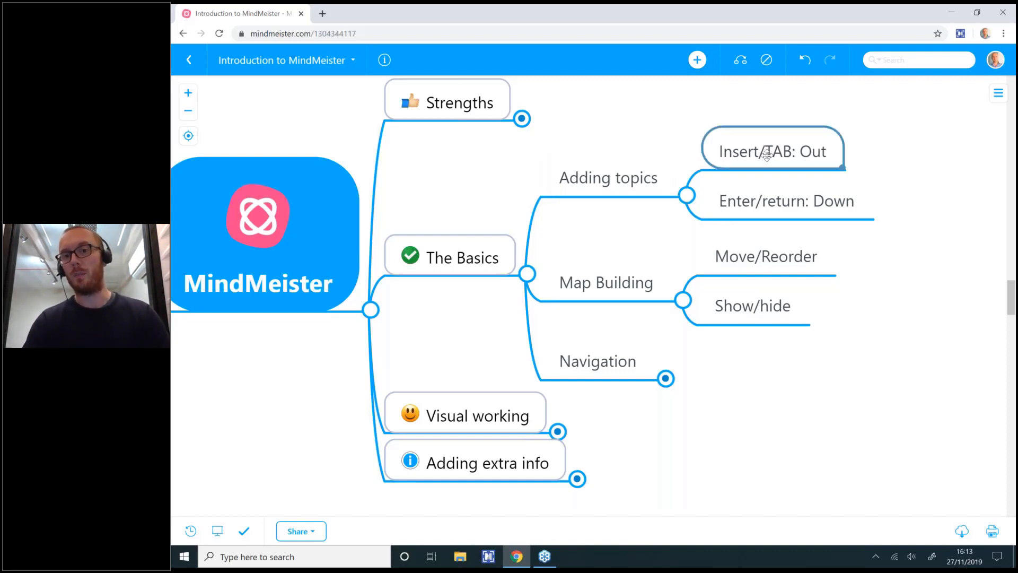
left_click(766, 179)
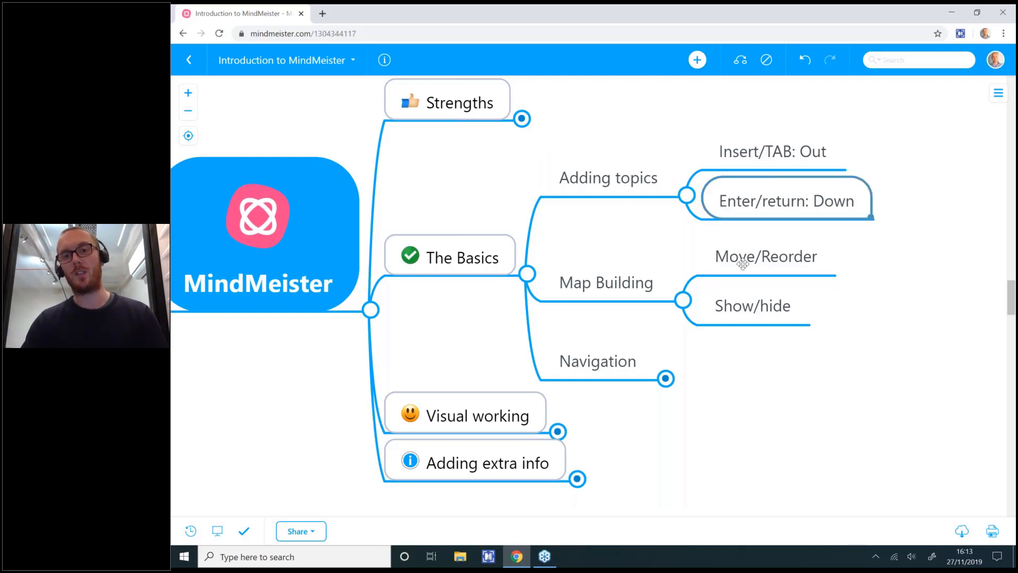
left_click_drag(739, 300, 723, 255)
left_click(618, 284)
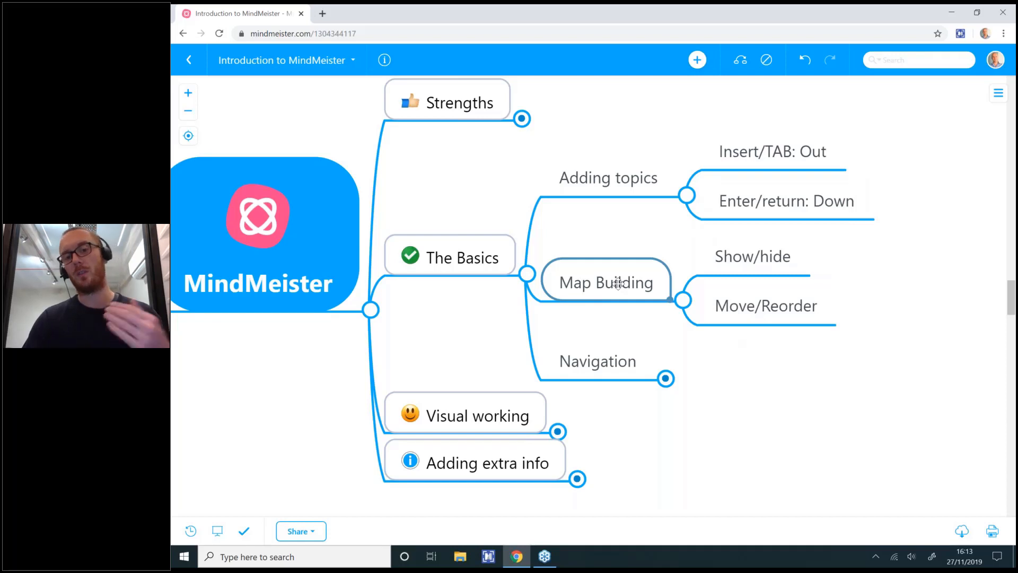
Collapse the "Adding topics" and "Map Building" topics under "The Basics" to hide their subtopics.
left_click(730, 267)
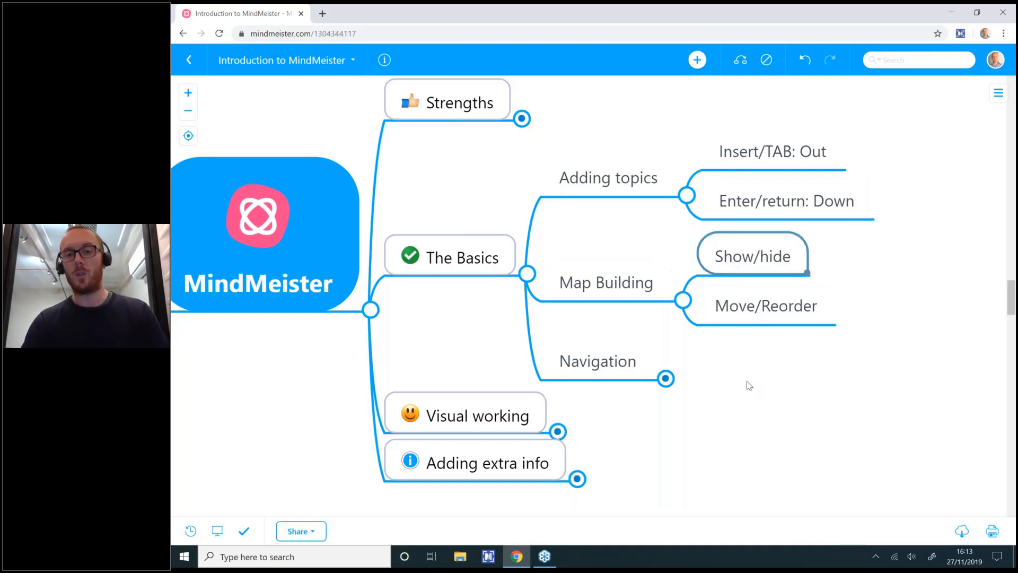
left_click_drag(778, 384, 837, 365)
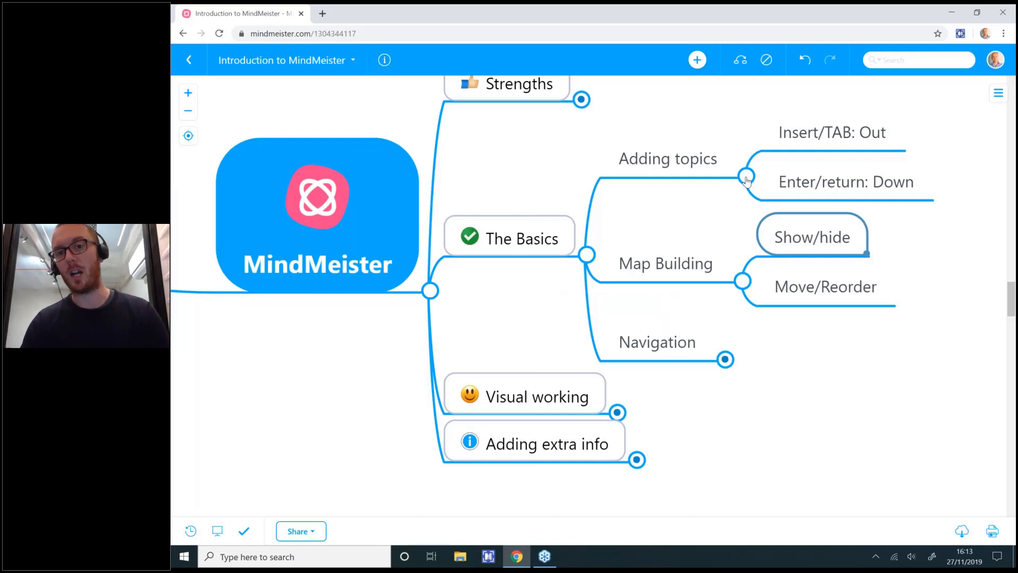
left_click(747, 177)
left_click(743, 282)
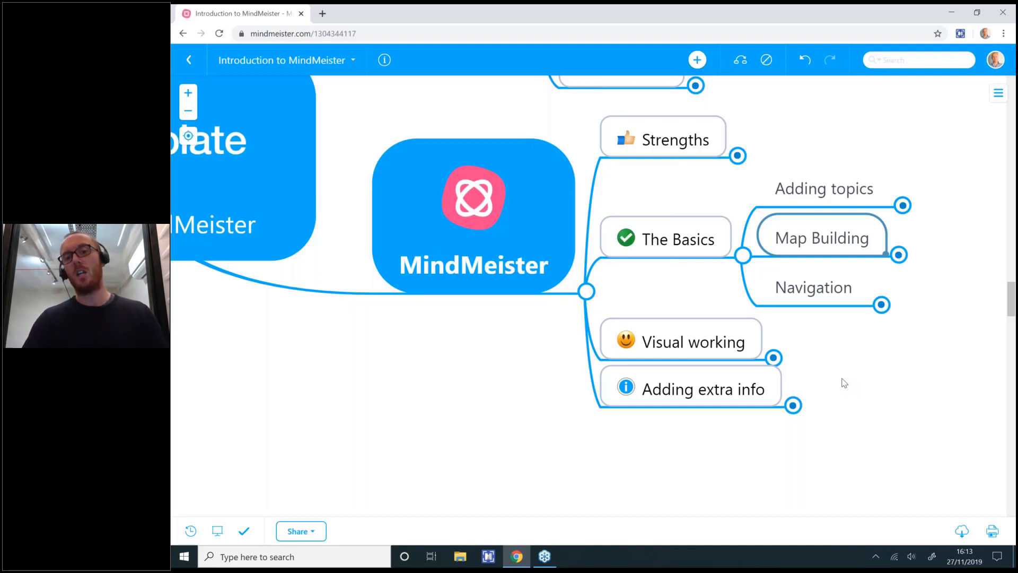
Show the subtopics of "Map Building" and "Adding topics" again, and hide both sets once more.
left_click(898, 256)
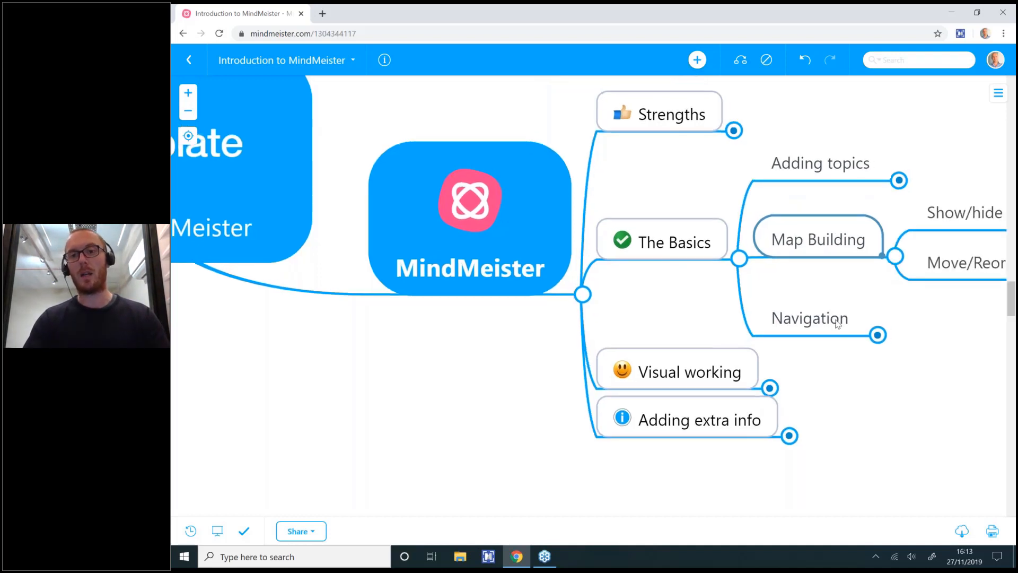
left_click(775, 206)
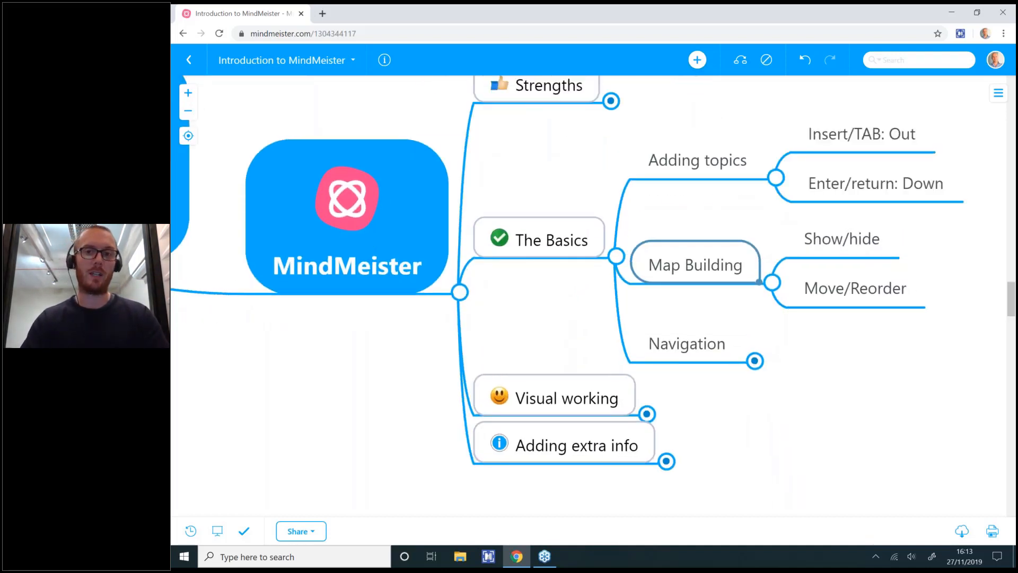
left_click(776, 177)
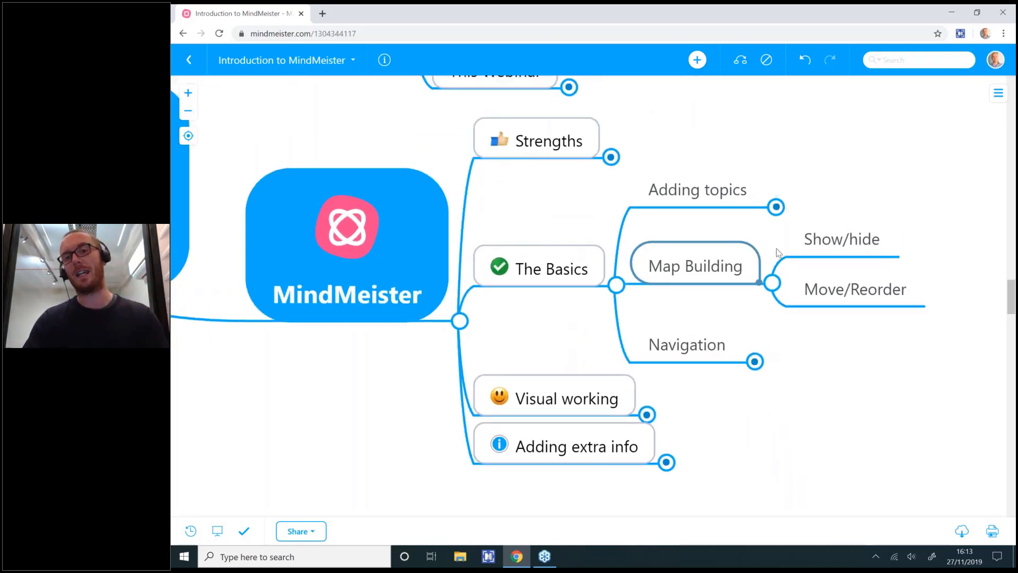
left_click(773, 283)
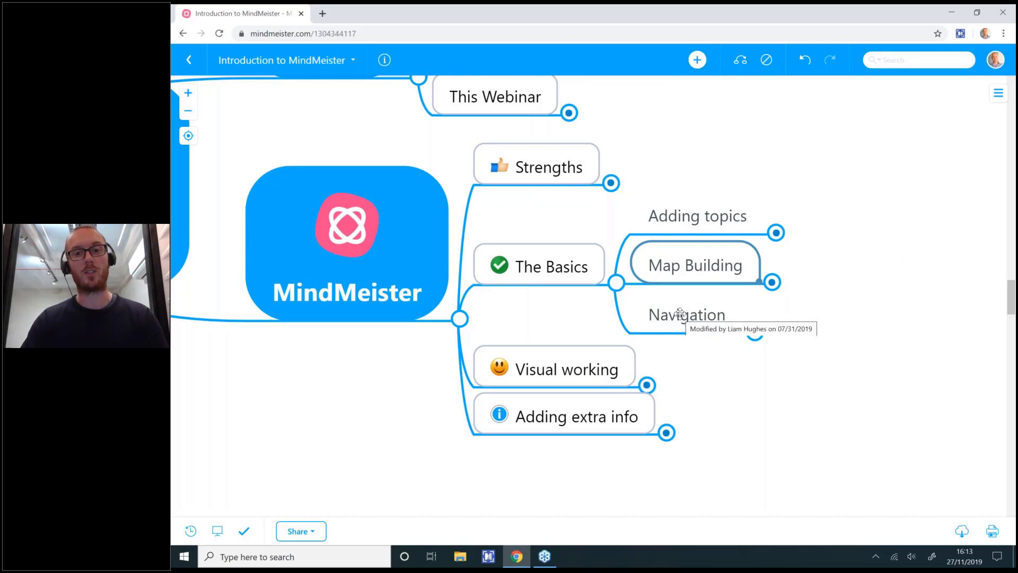
Expand the "Navigation" topic, select "Map Grab", and pan the map across to the central topic and back.
left_click(755, 333)
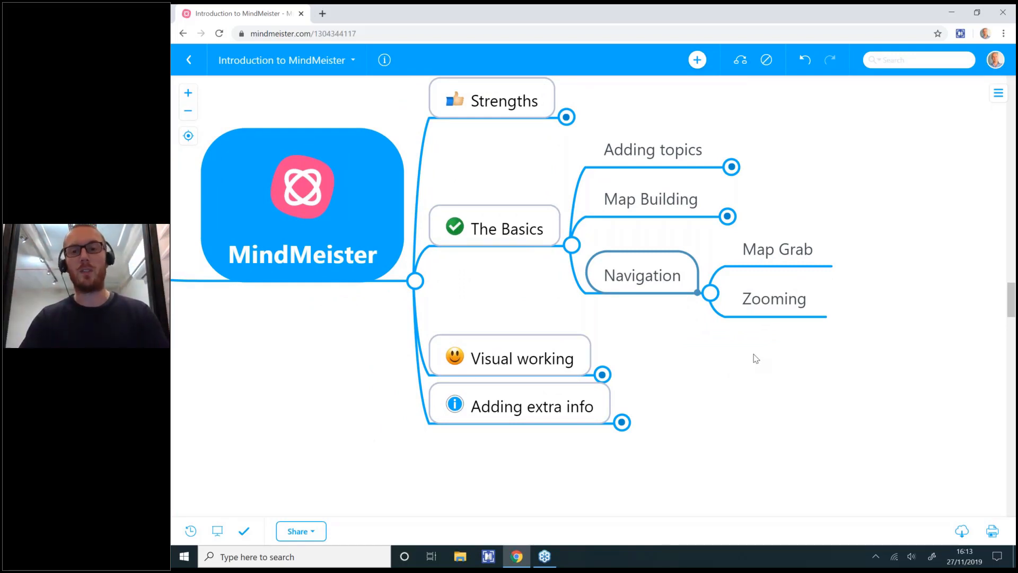
left_click(777, 251)
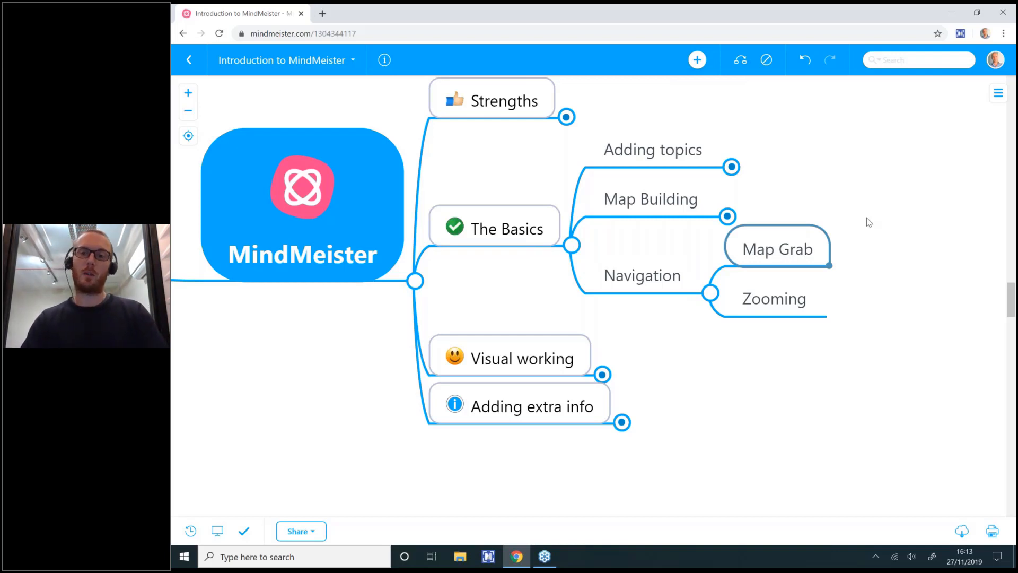
left_click_drag(864, 223, 842, 230)
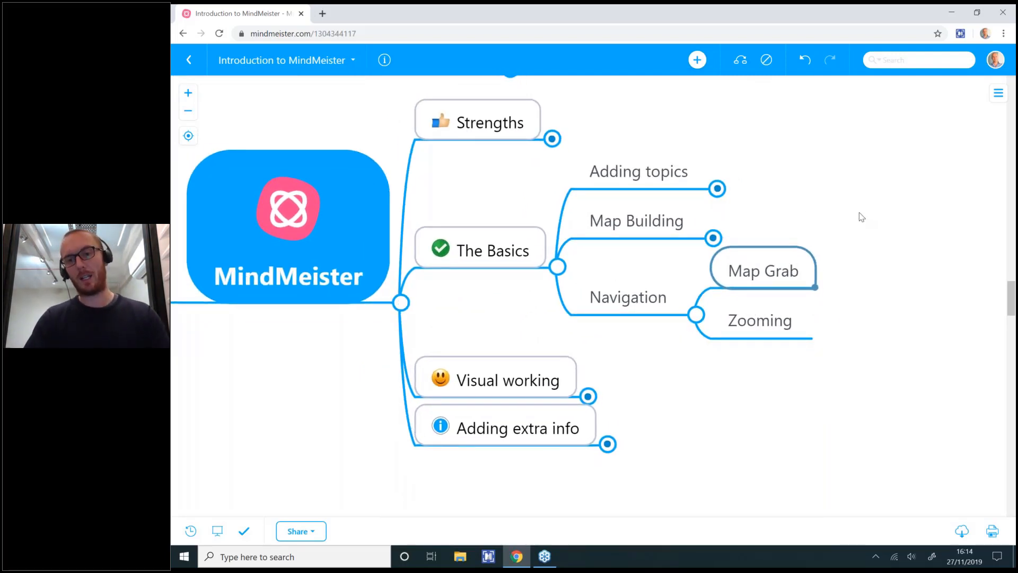
mouse_move(855, 215)
left_mouse_down()
mouse_move(743, 211)
mouse_move(831, 246)
mouse_move(822, 269)
mouse_move(727, 195)
mouse_move(764, 218)
mouse_move(910, 201)
mouse_move(973, 132)
mouse_move(849, 217)
left_mouse_up()
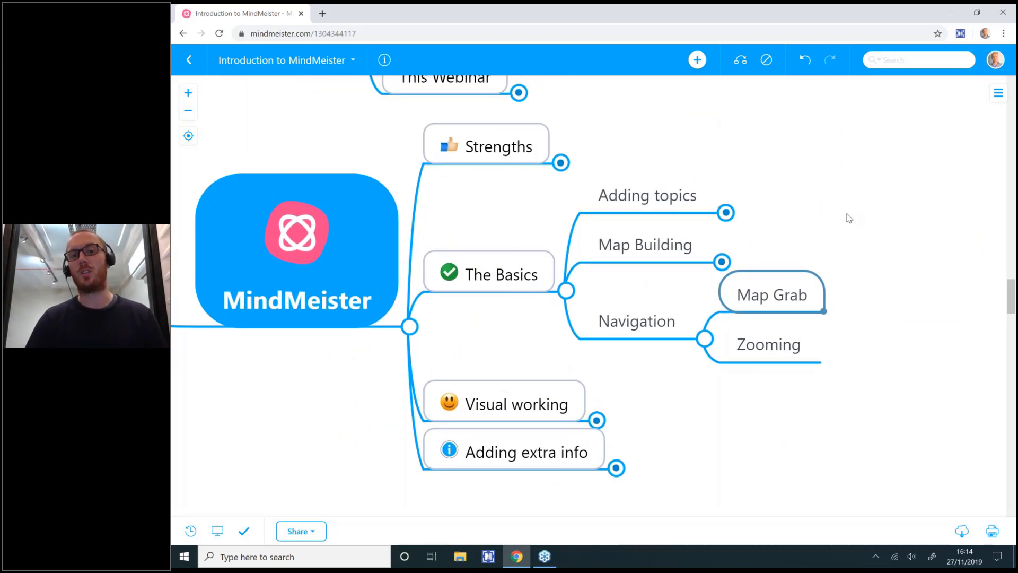
left_click_drag(850, 218, 793, 333)
left_click_drag(732, 309, 720, 367)
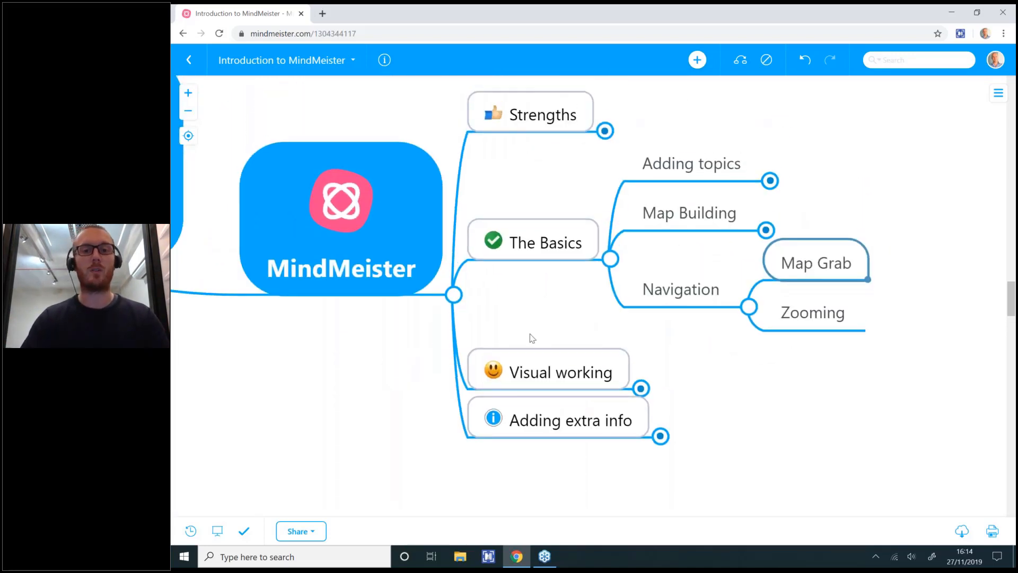
left_click_drag(298, 395, 923, 377)
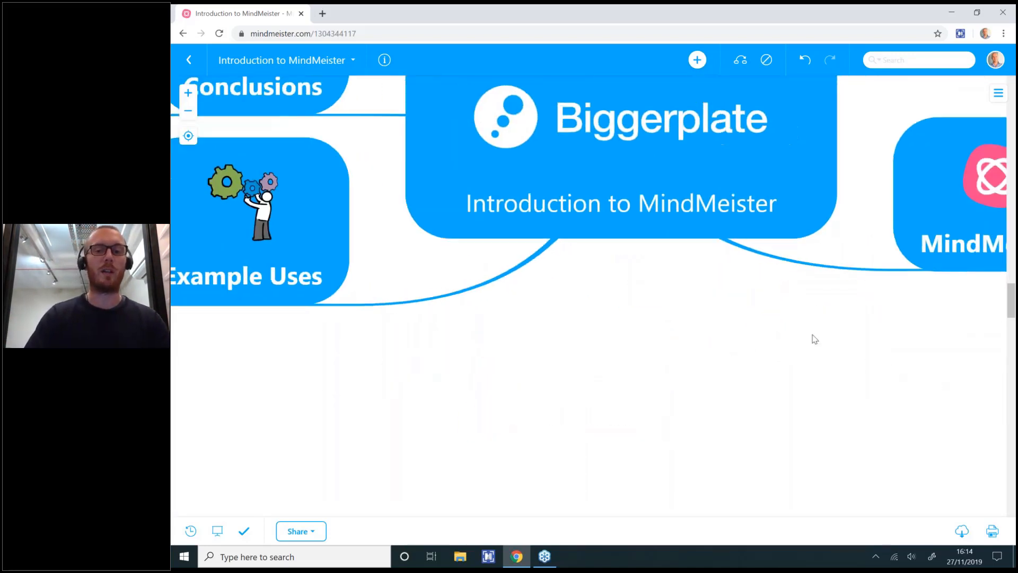
left_click_drag(815, 339, 343, 377)
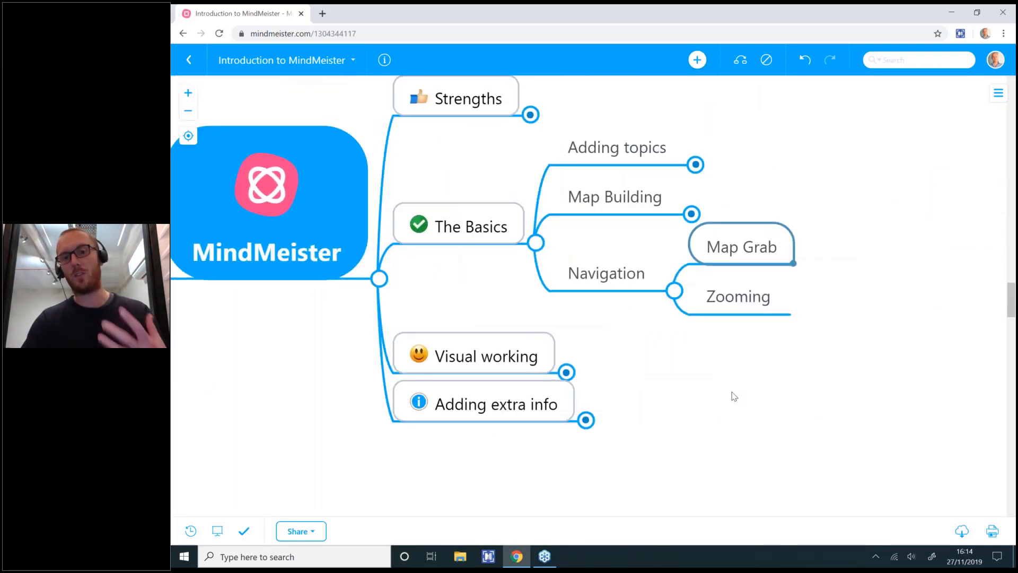
Select the "Zooming" topic and zoom the map out and back in around it.
left_click(737, 300)
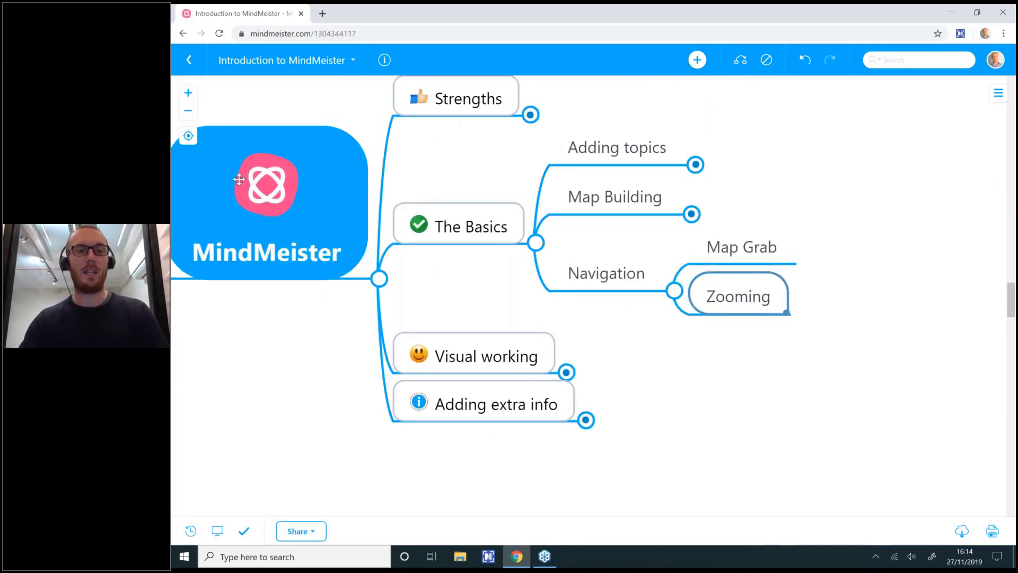
left_click(188, 112)
left_click(188, 94)
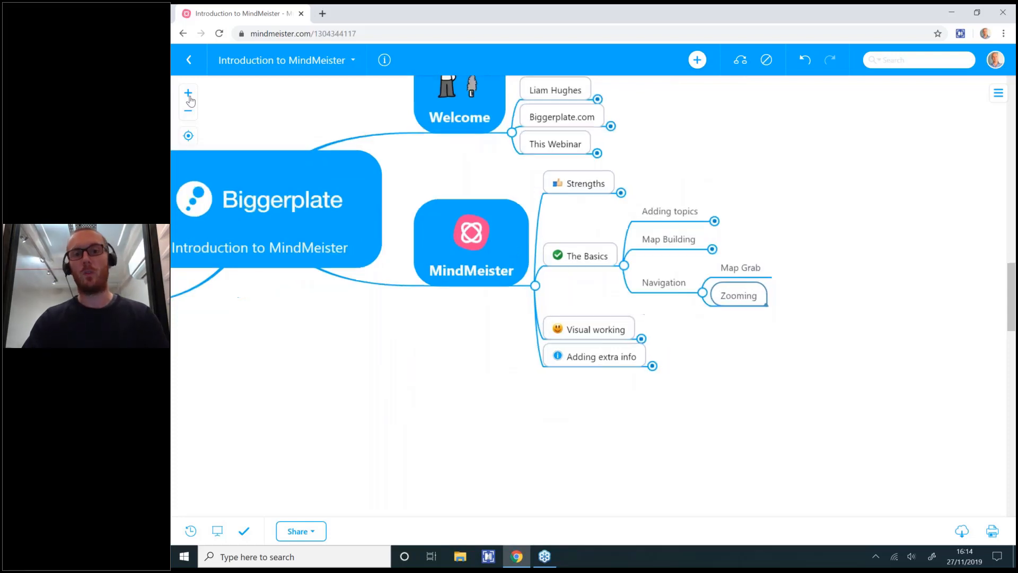
left_click(190, 98)
left_click(189, 99)
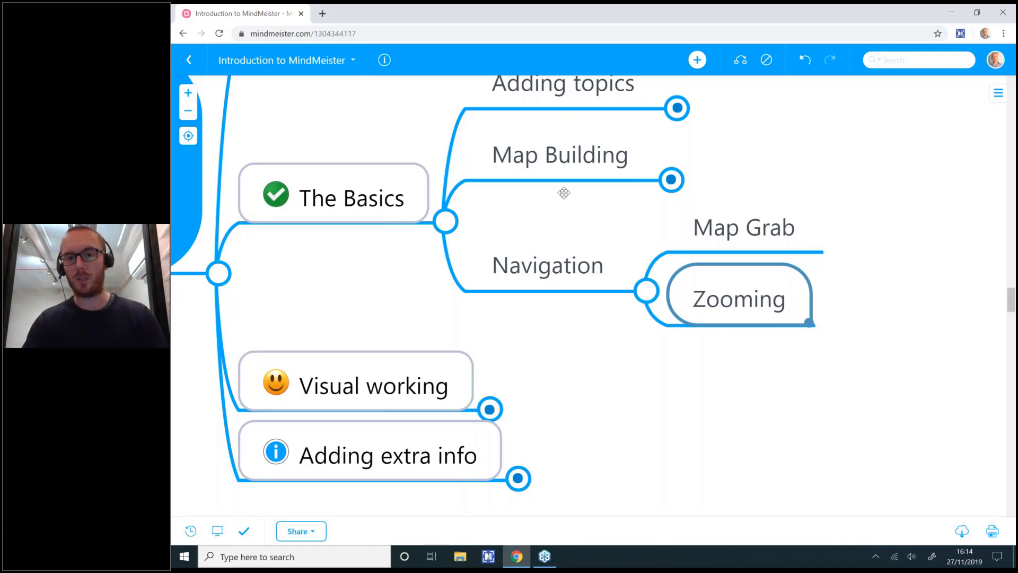
Select "Map Grab", zoom out to view the central topic, and zoom back in on the "Navigation" branch.
left_click(768, 227)
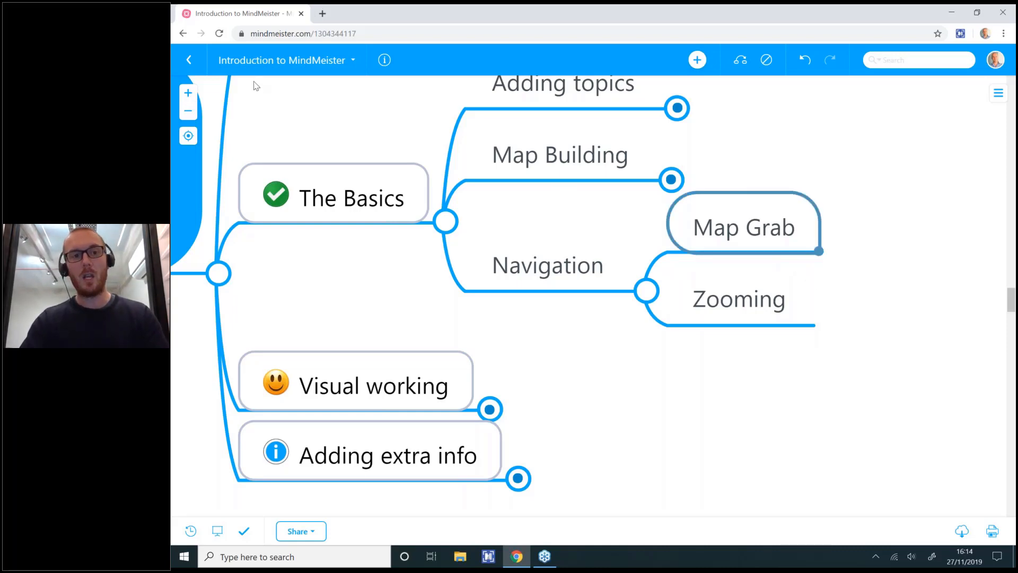
left_click(188, 110)
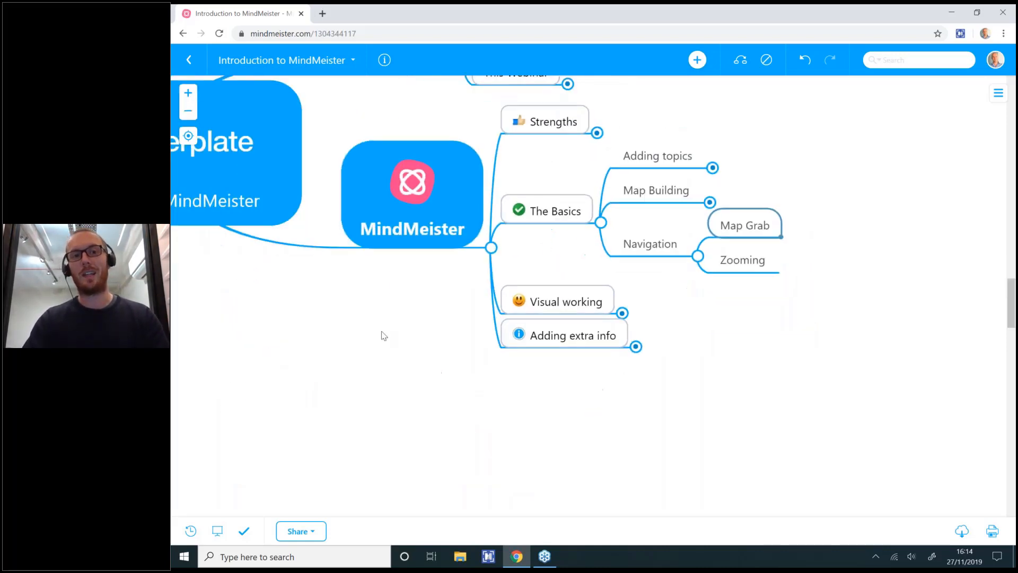
left_click_drag(382, 334, 575, 459)
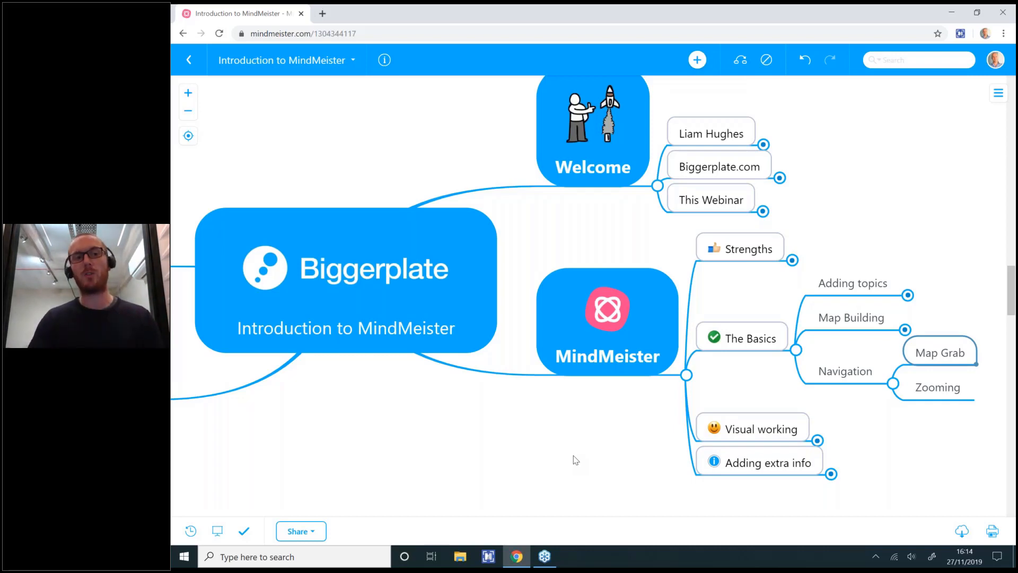
left_click(188, 94)
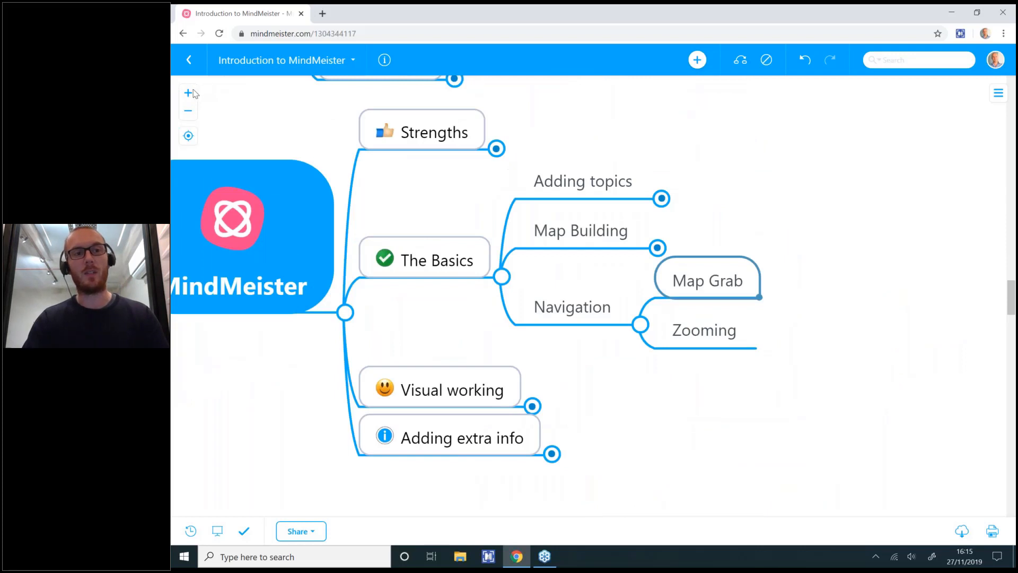
left_click_drag(664, 447, 628, 392)
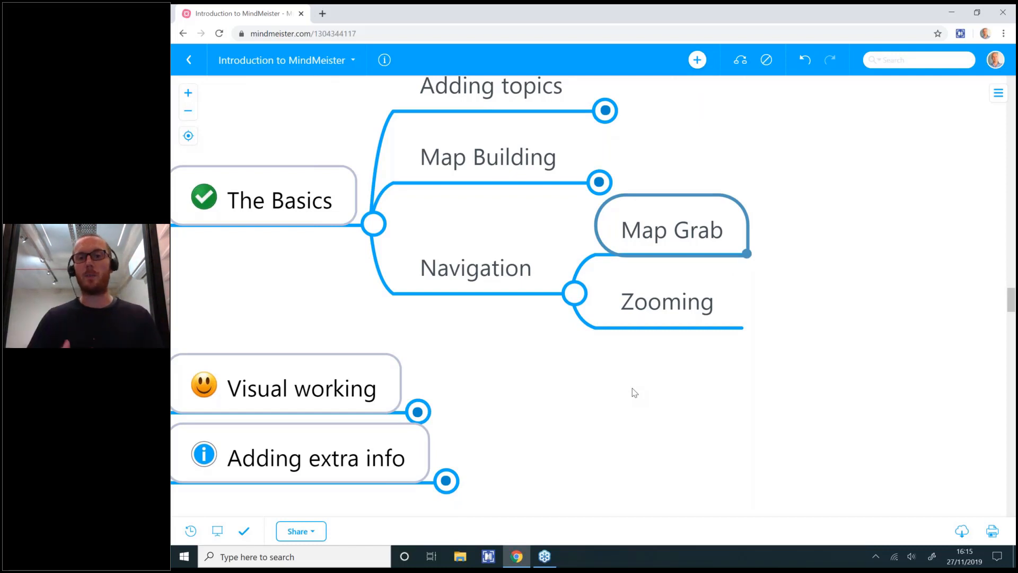
Collapse the "Navigation" topic and the whole "The Basics" branch.
left_click(481, 263)
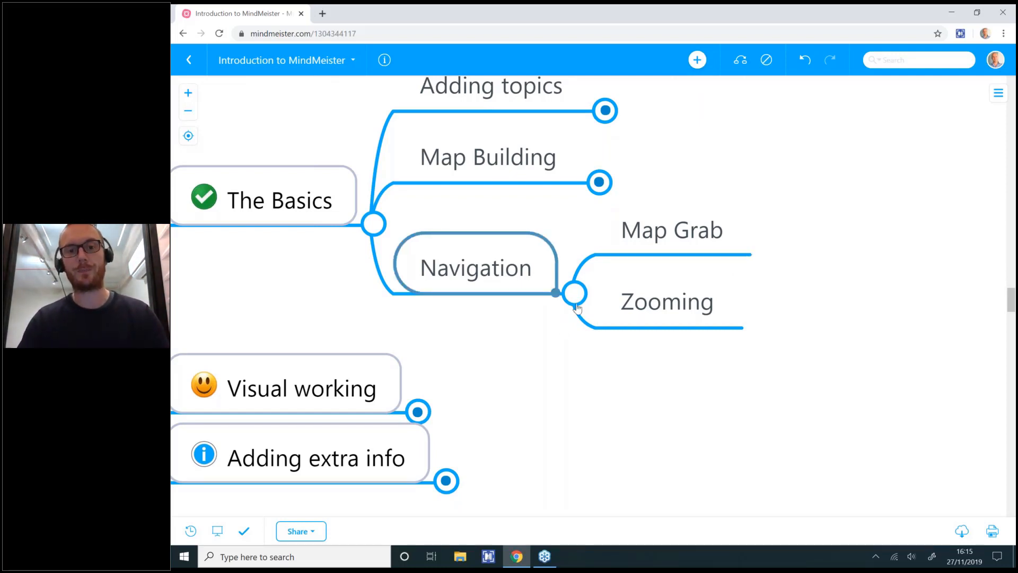
left_click(574, 293)
left_click_drag(595, 375, 810, 425)
key("Left")
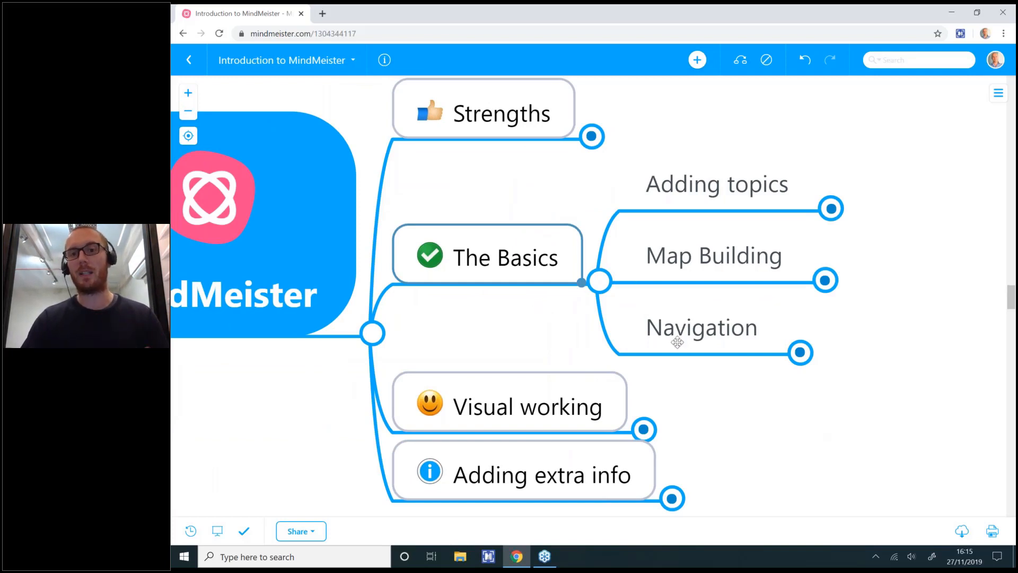
left_click(606, 288)
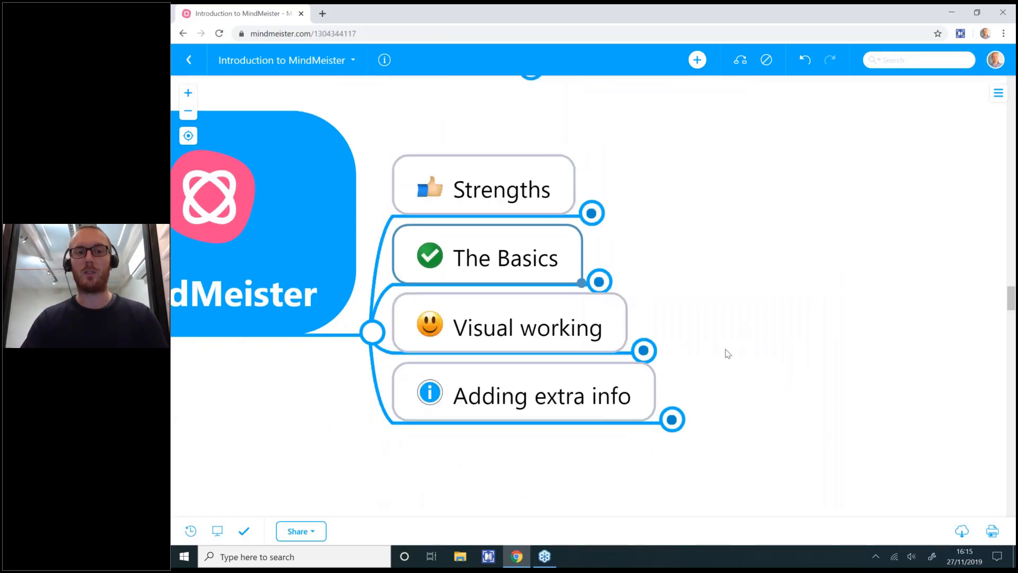
Select the "Visual working" topic and expand it to show its subtopics.
left_click(187, 111)
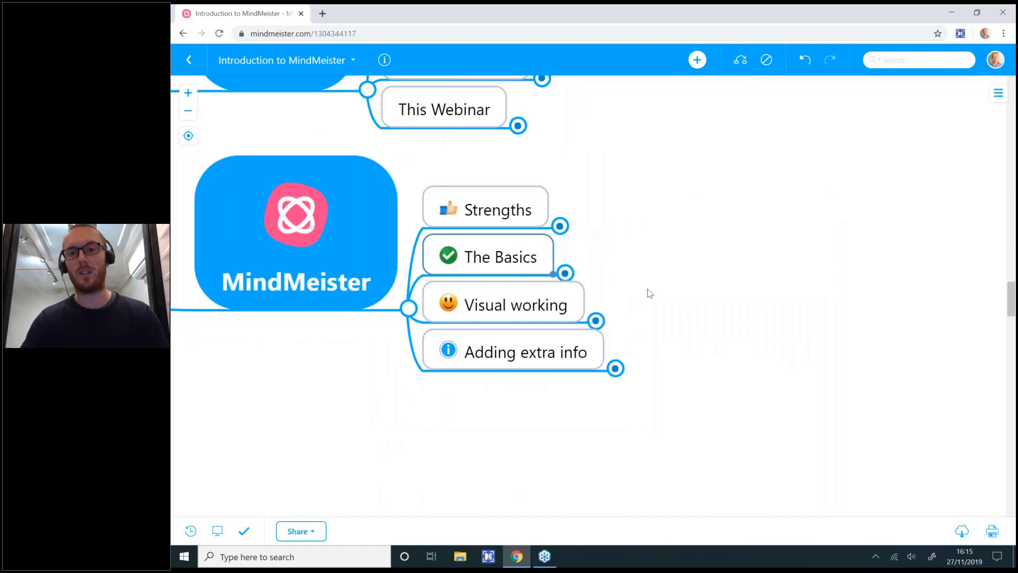
left_click_drag(647, 291, 686, 280)
left_click(561, 289)
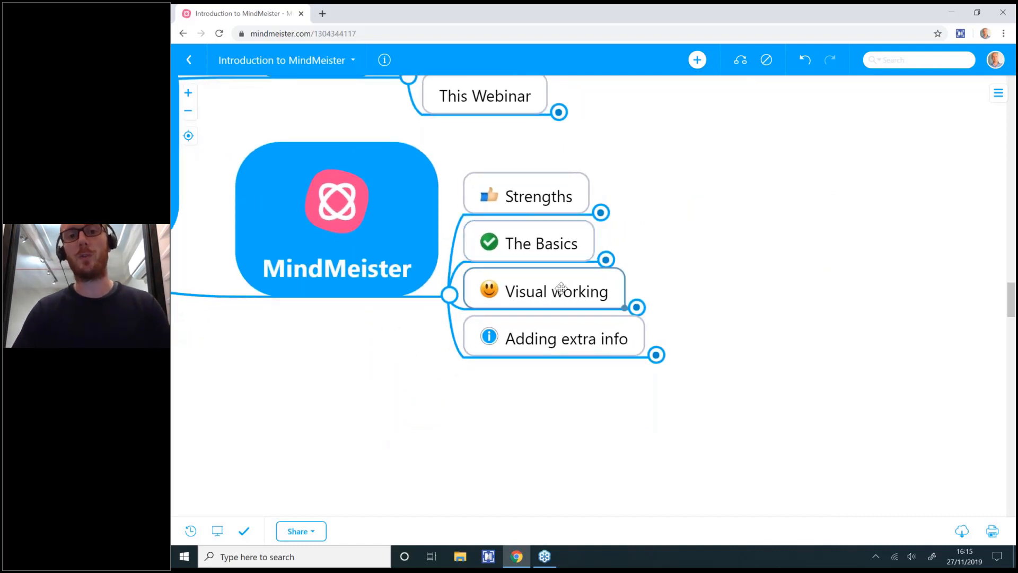
left_click(637, 308)
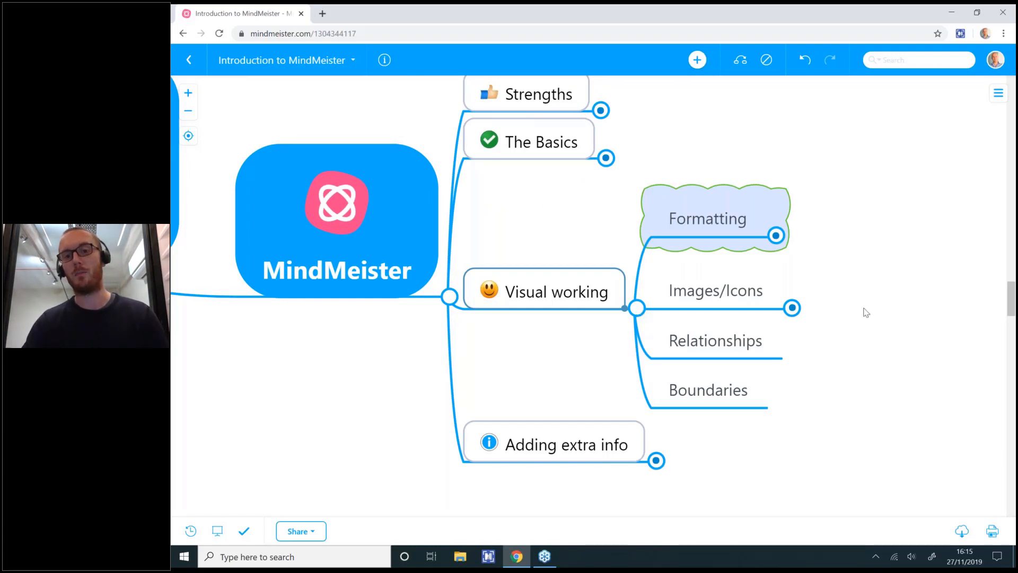
left_click(1004, 262)
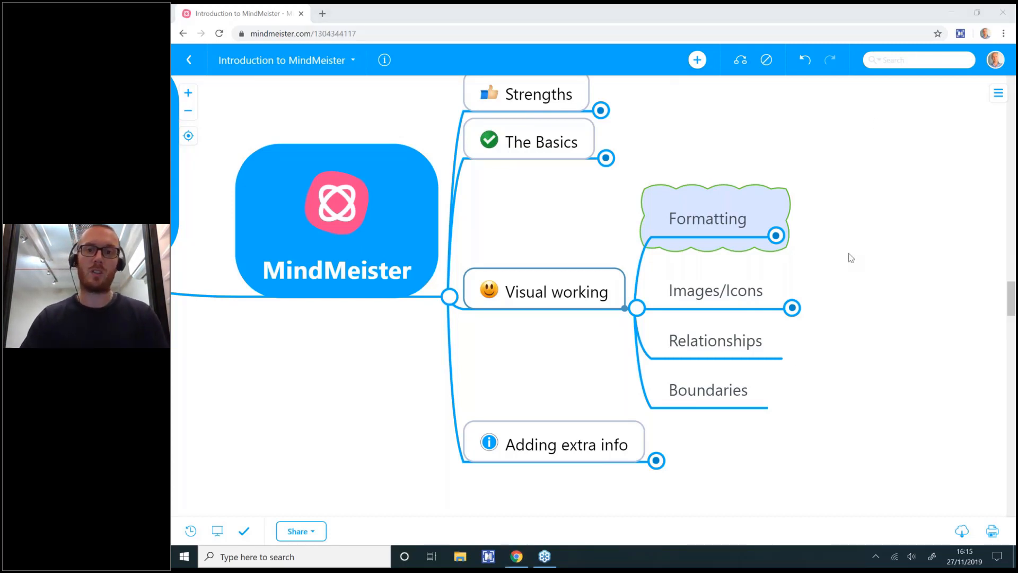
Expand the "Formatting" topic and open the formatting sidebar, looking through the colour palette and returning to the topic styles.
left_click(707, 210)
left_click(776, 236)
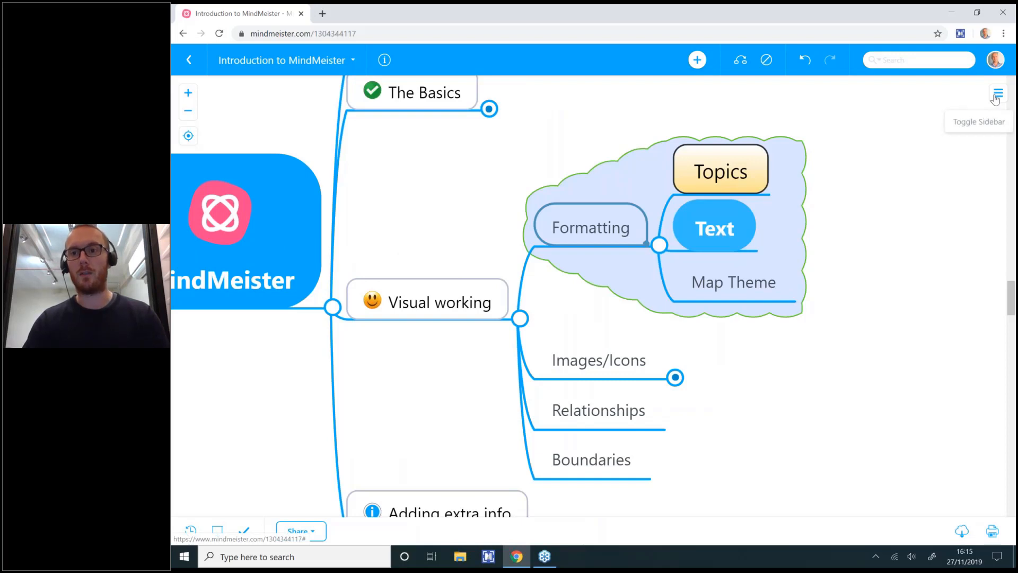
left_click(997, 95)
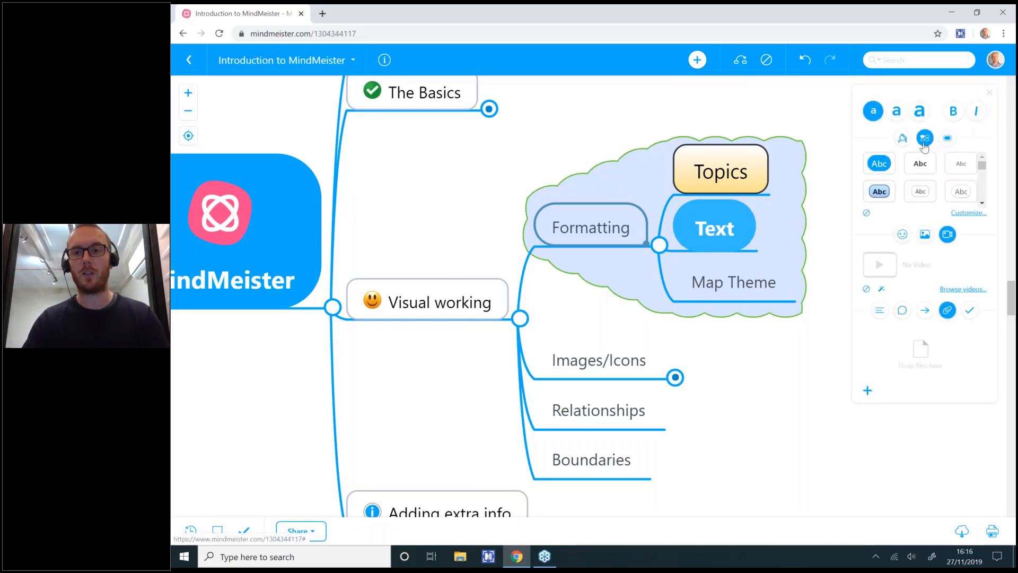
left_click(902, 140)
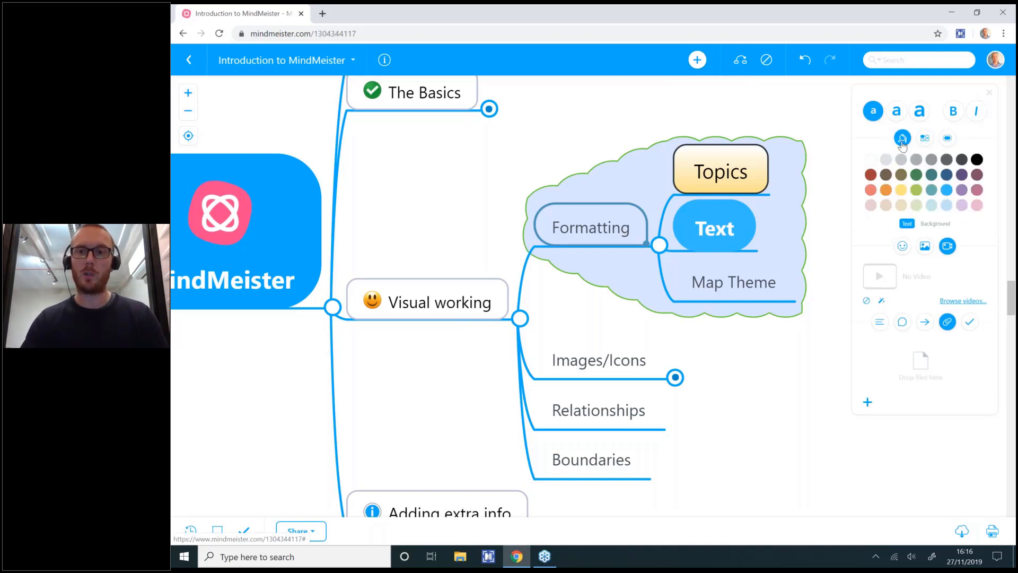
left_click(925, 141)
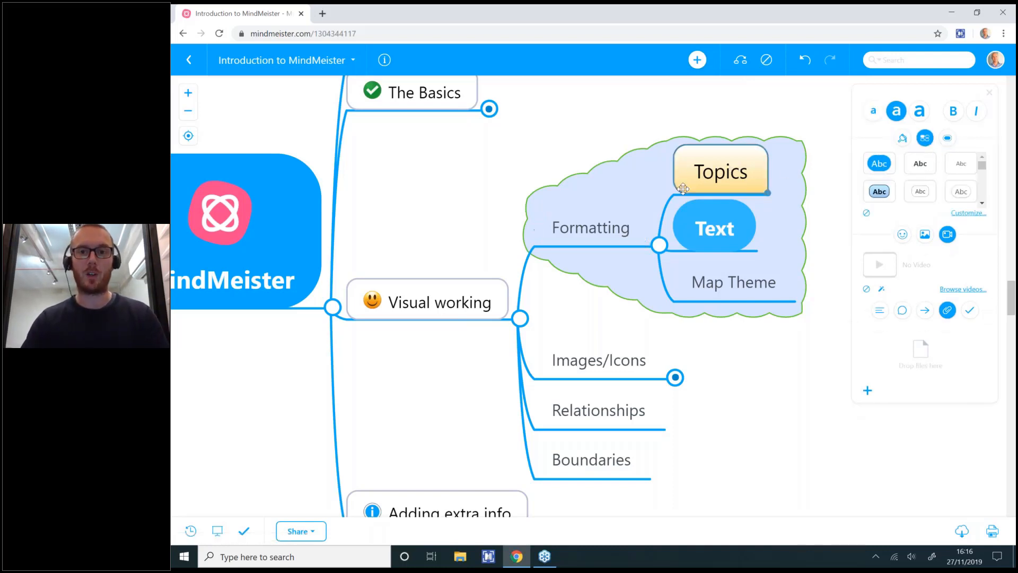
Rename the "Topics" subtopic under "Formatting" to "Idea".
double_click(723, 166)
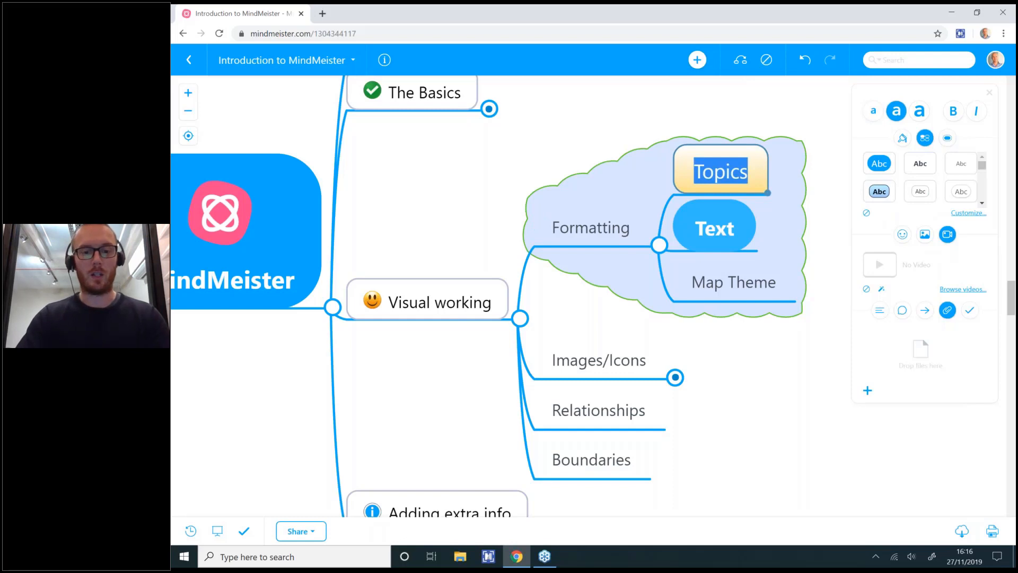
type("iDEAS")
key("BackSpace")
key("BackSpace")
key("BackSpace")
key("BackSpace")
key("BackSpace")
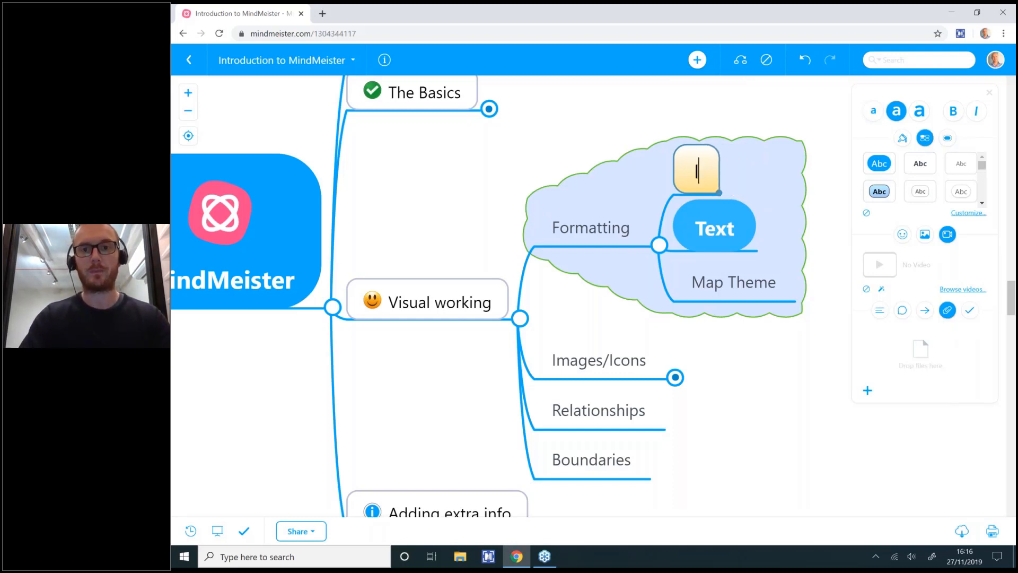
type("Idea")
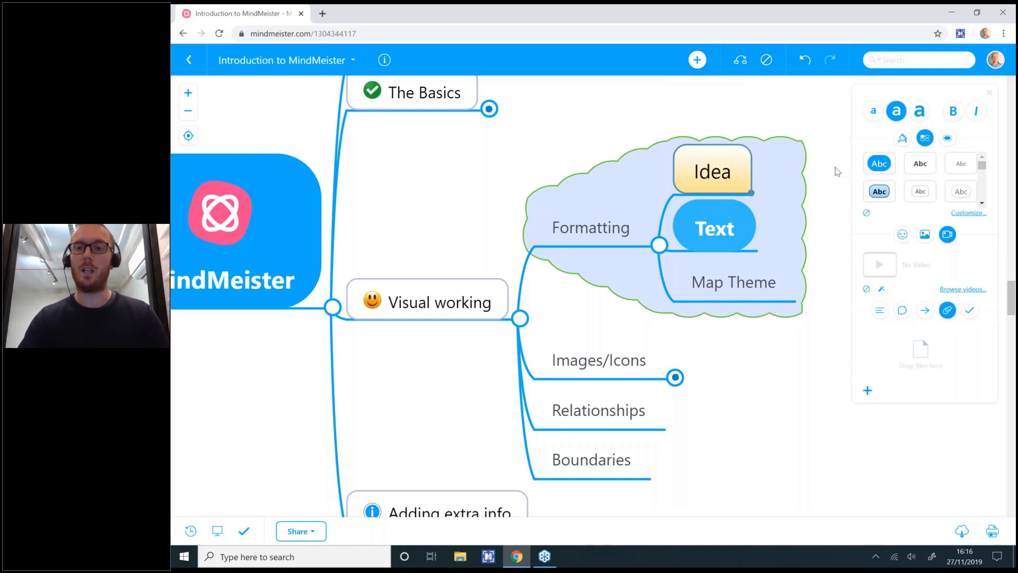
Try several preset styles on the "Idea" topic, including orange and red, and finish with the blue rectangular style.
left_click(879, 191)
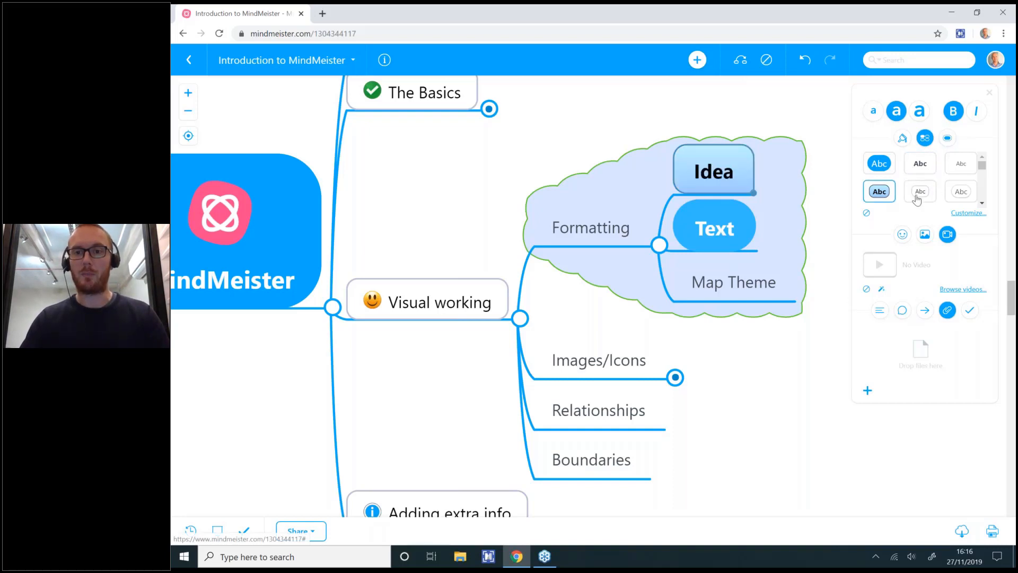
left_click(917, 195)
left_click(982, 203)
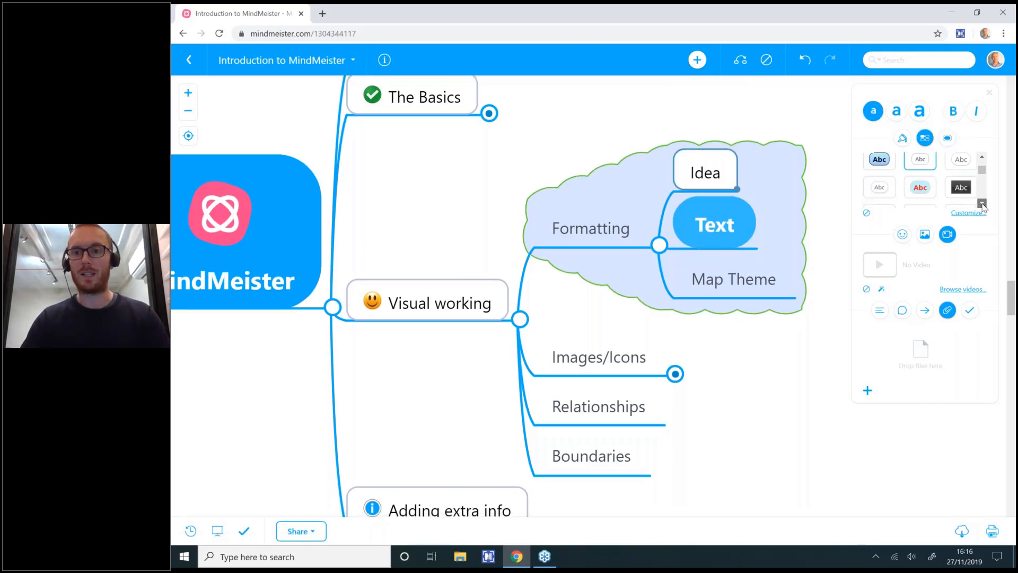
left_click(982, 203)
left_click(917, 185)
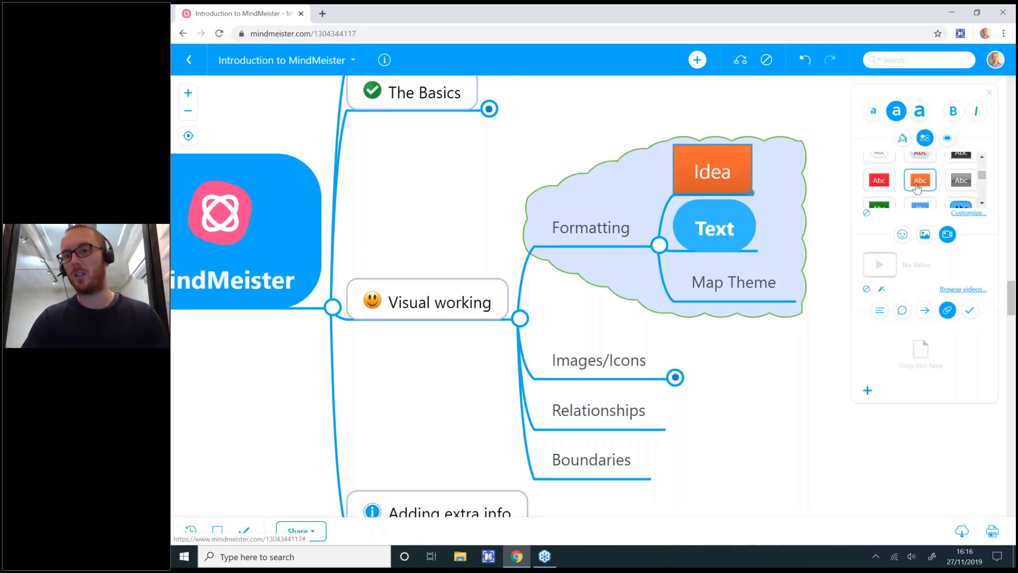
left_click(879, 182)
left_click(920, 206)
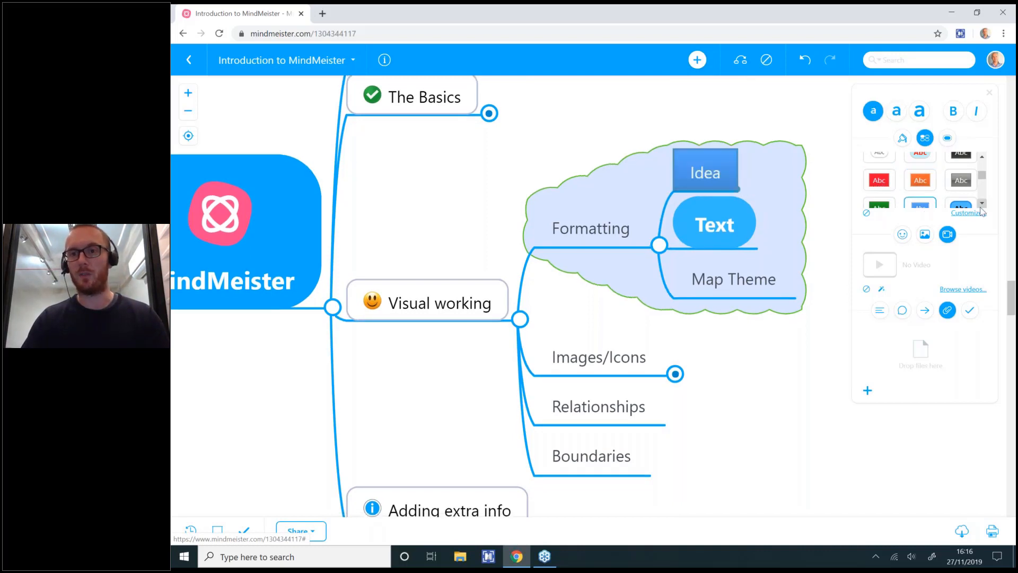
Colour the "Idea" topic's text dark green and its background yellow.
left_click(902, 138)
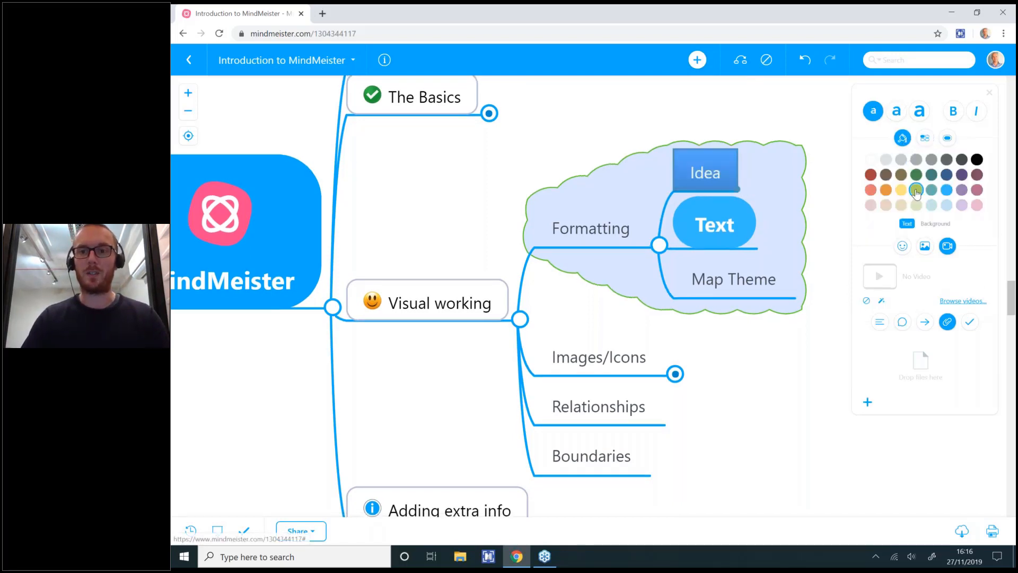
left_click(916, 174)
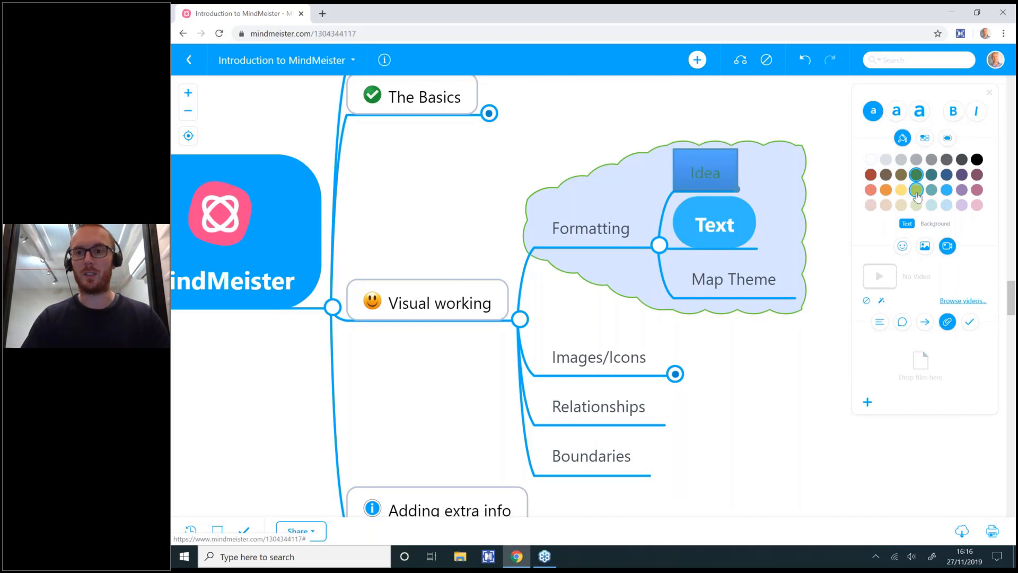
left_click(933, 223)
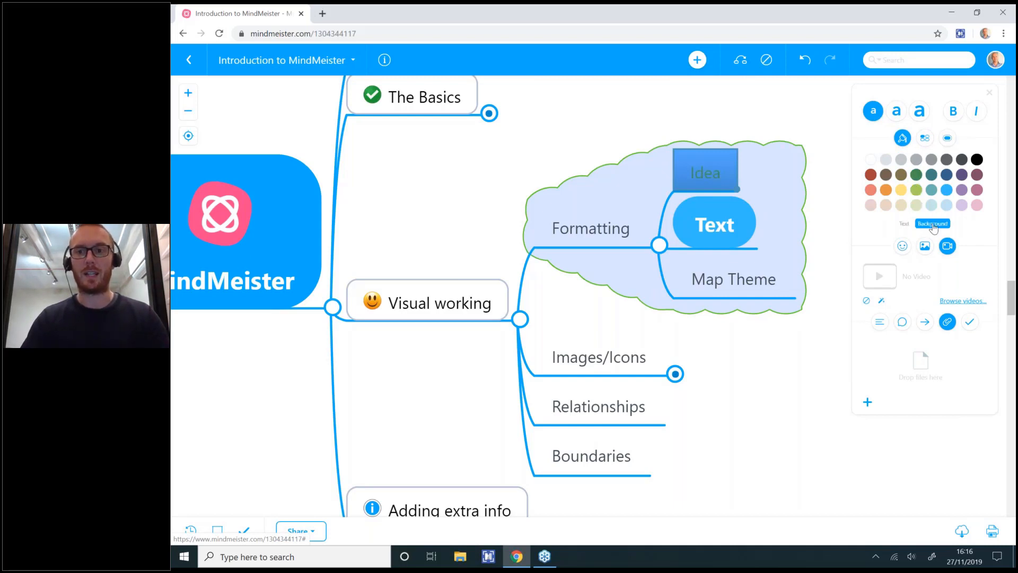
left_click(902, 190)
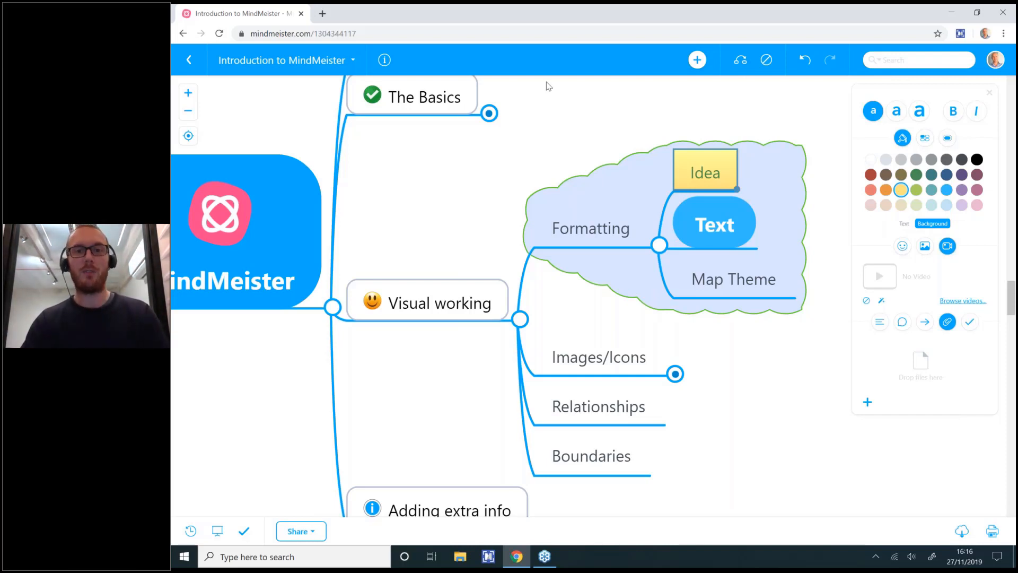
Apply the green theme with grey topic boxes to the whole map, overriding the custom topic styles.
left_click(384, 61)
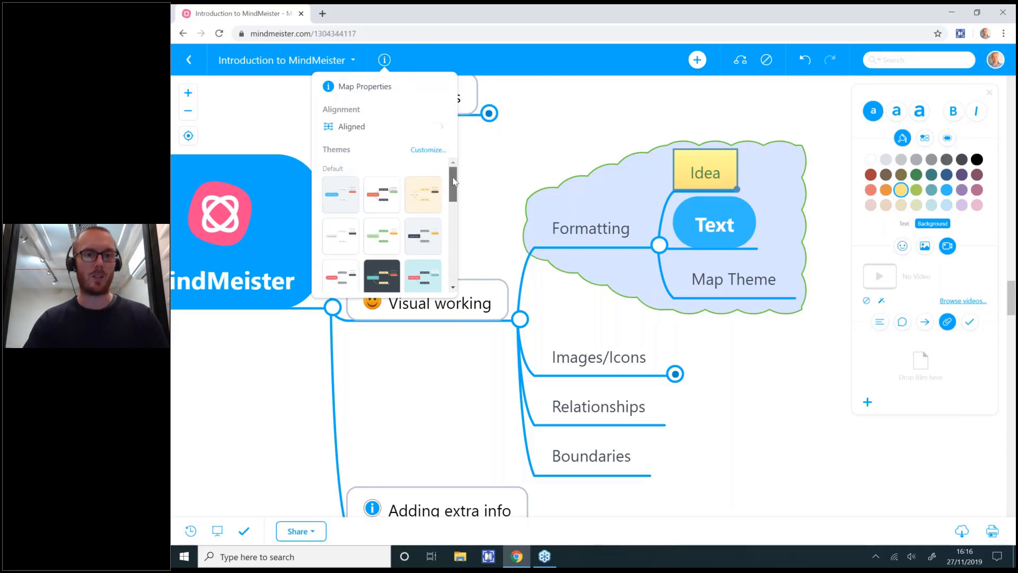
left_click_drag(448, 179, 450, 224)
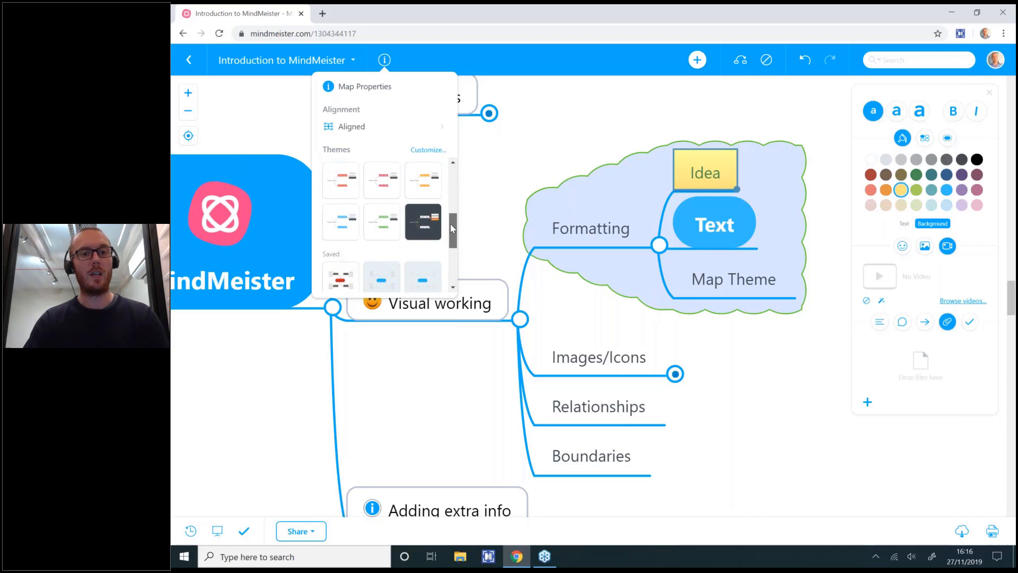
left_click(382, 223)
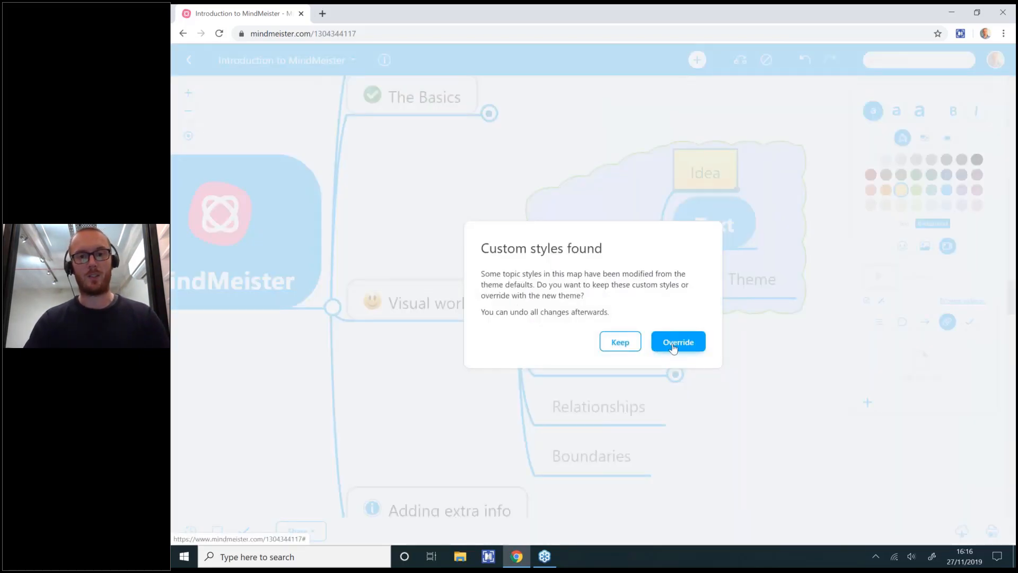
left_click(674, 346)
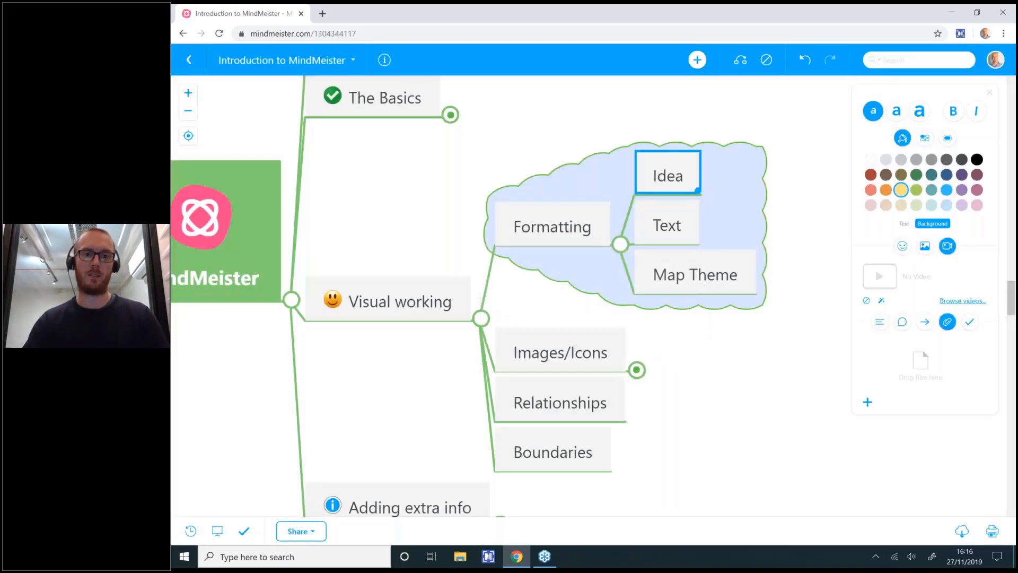
left_click(186, 115)
left_click(186, 116)
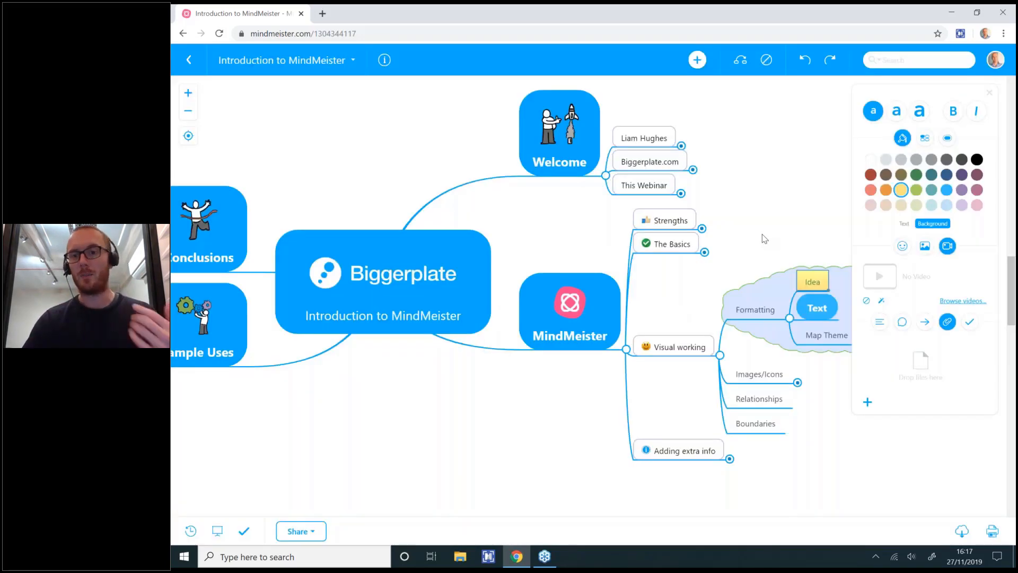
Select the "Map Theme" topic and its parent "Formatting", and collapse the "Formatting" topic.
left_click_drag(722, 226, 493, 184)
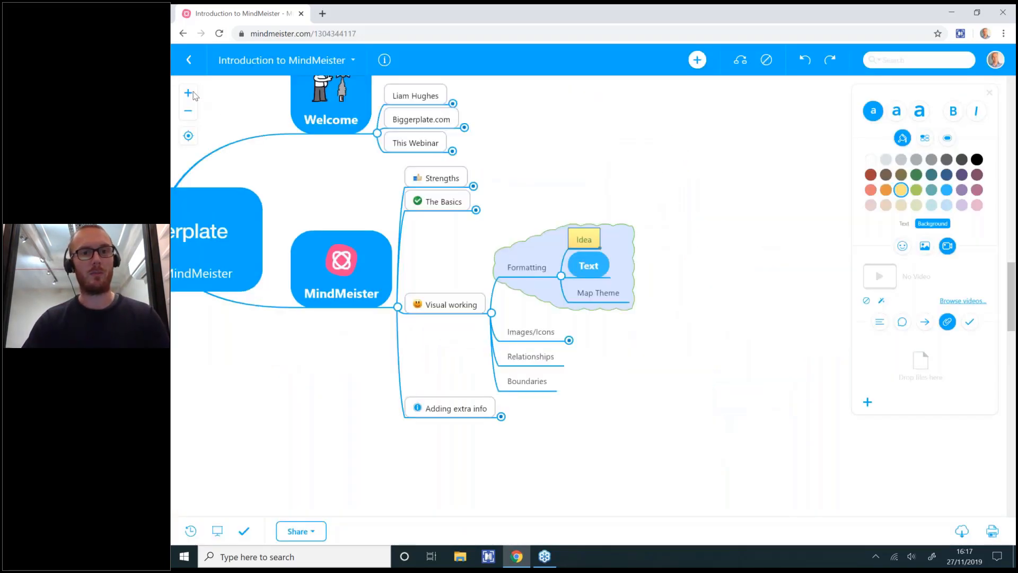
left_click(189, 94)
left_click_drag(486, 165, 561, 130)
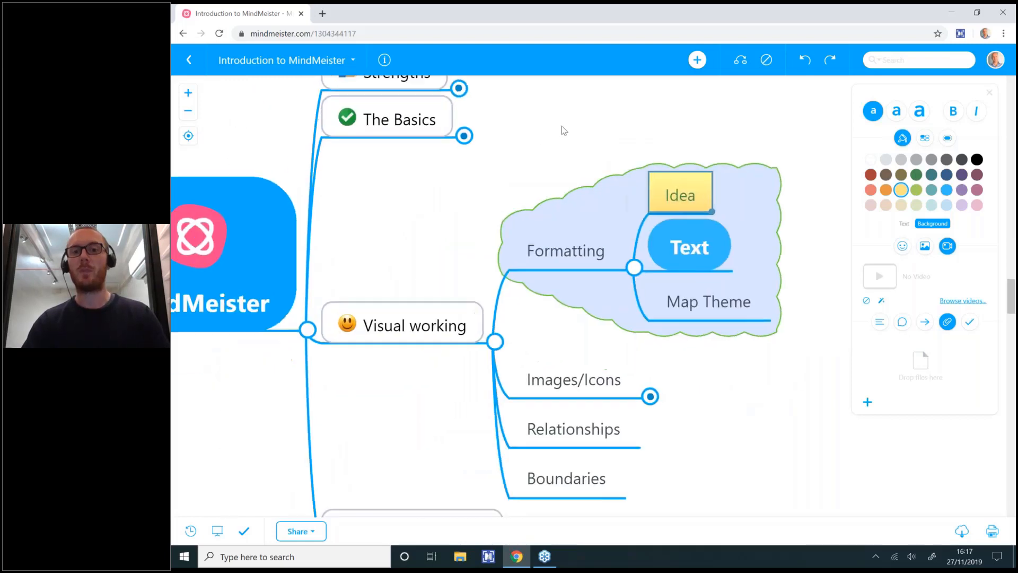
left_click(709, 300)
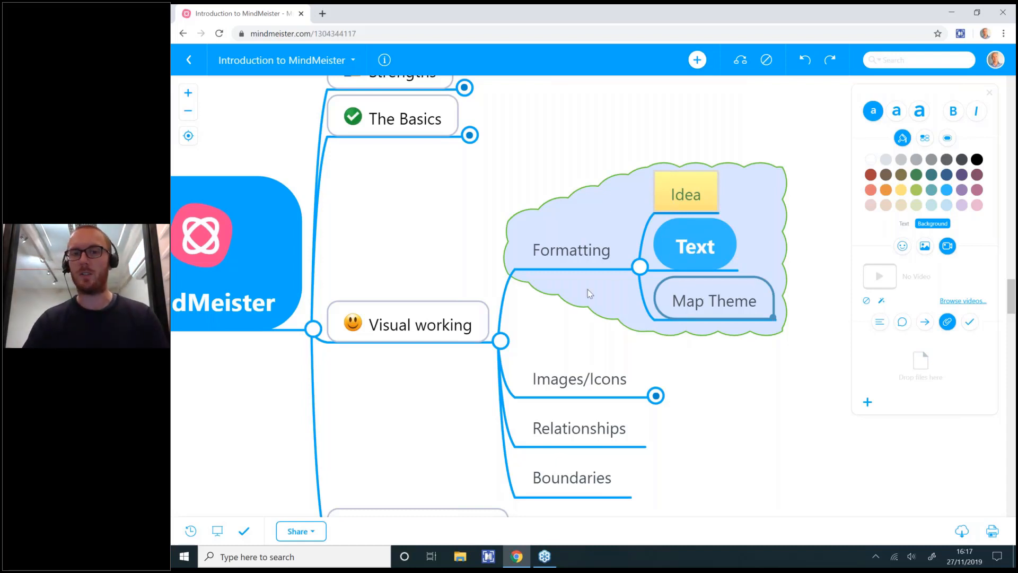
left_click(580, 263)
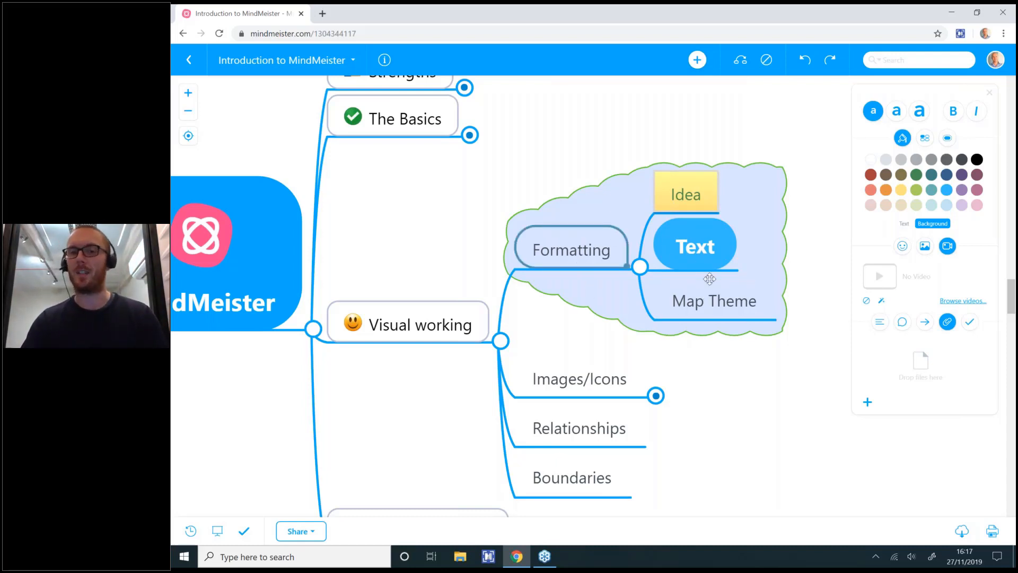
left_click(639, 268)
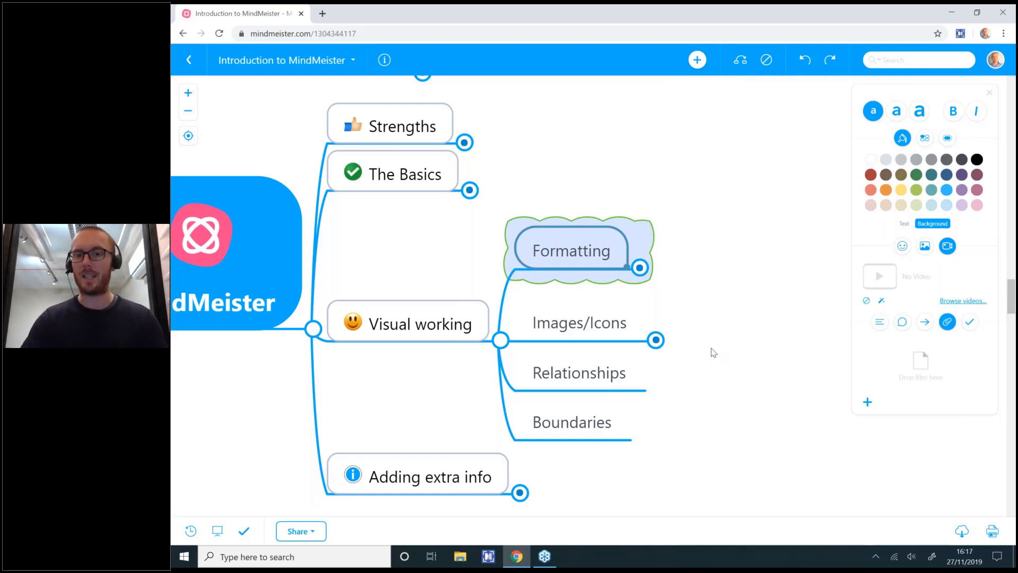
Select the "Images/Icons" topic under "Visual working" and expand it to show its subtopics.
left_click_drag(181, 425, 642, 473)
left_click_drag(471, 424, 530, 423)
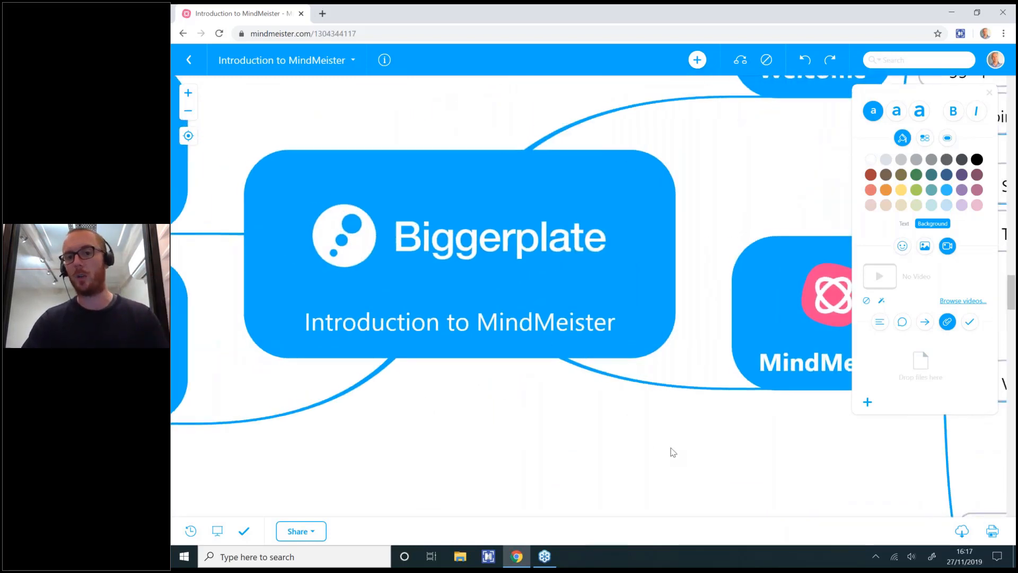
left_click_drag(673, 452, 284, 405)
left_click_drag(675, 271, 428, 243)
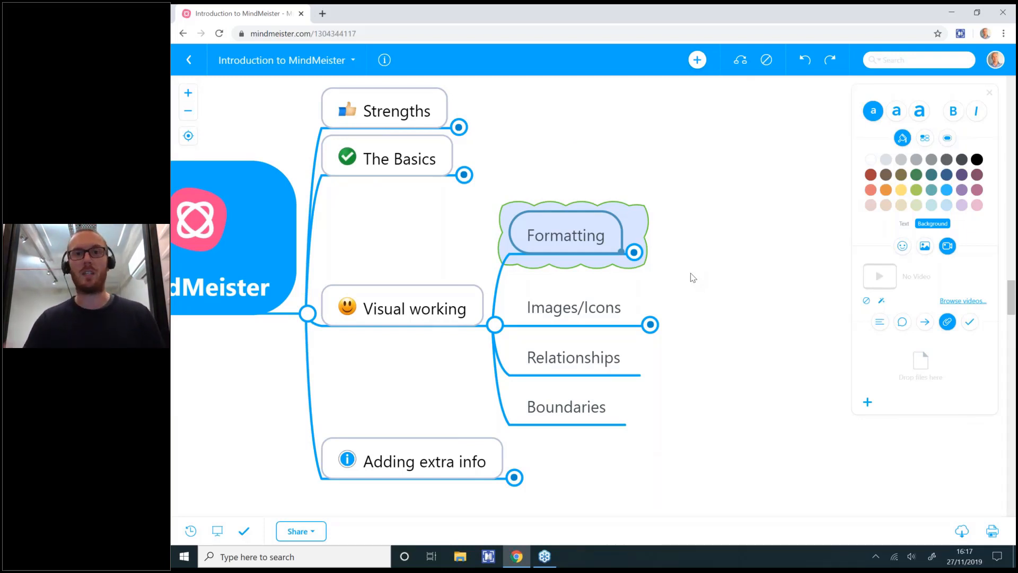
left_click(584, 307)
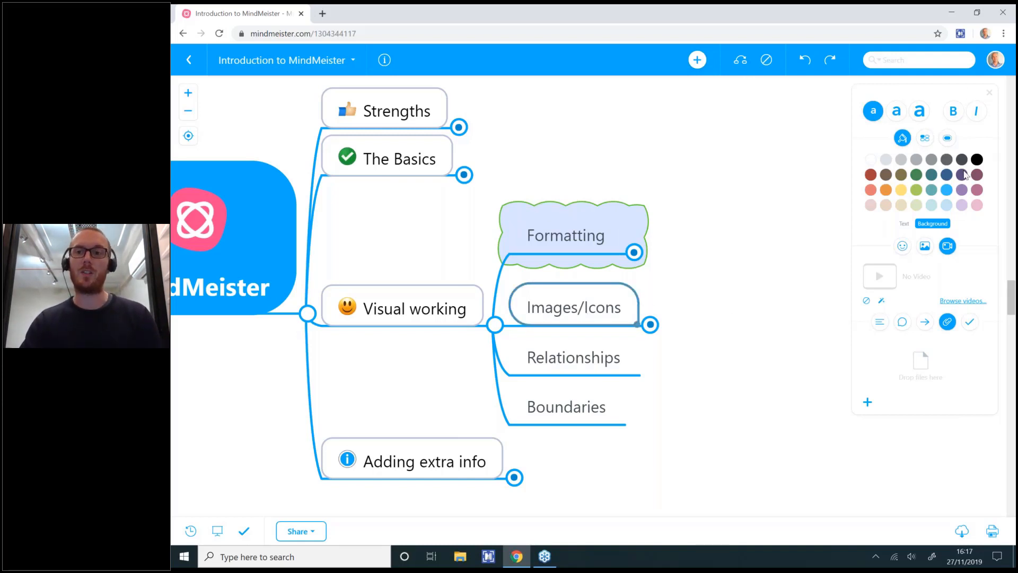
left_click(650, 325)
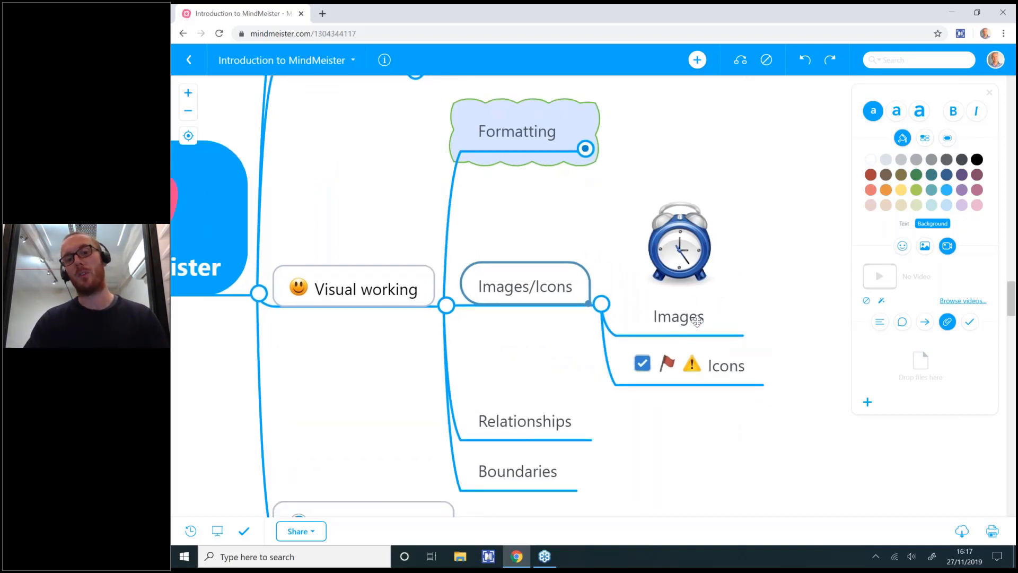
Remove the alarm clock picture from the "Images" topic.
left_click(697, 320)
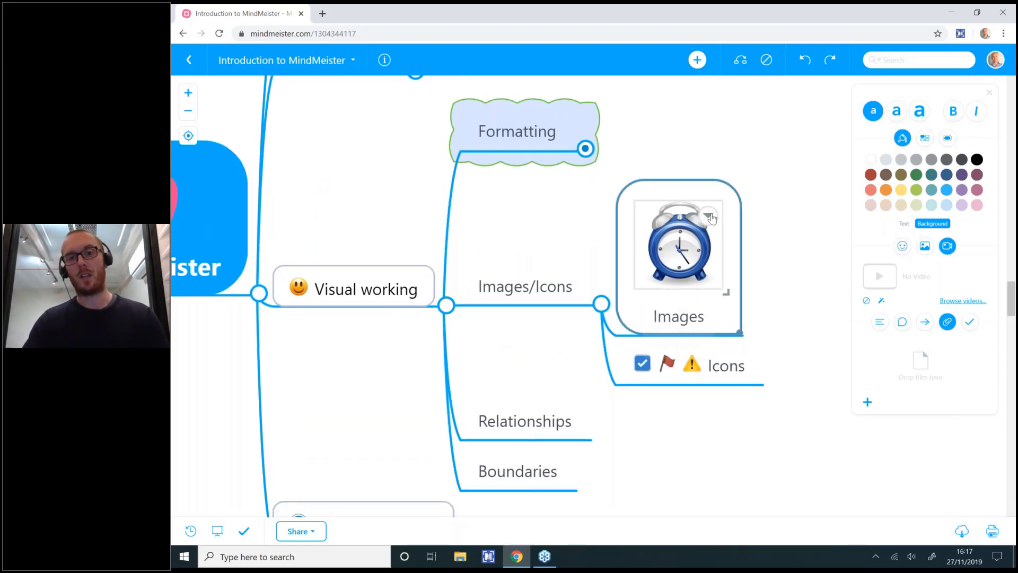
left_click(680, 291)
left_click(676, 346)
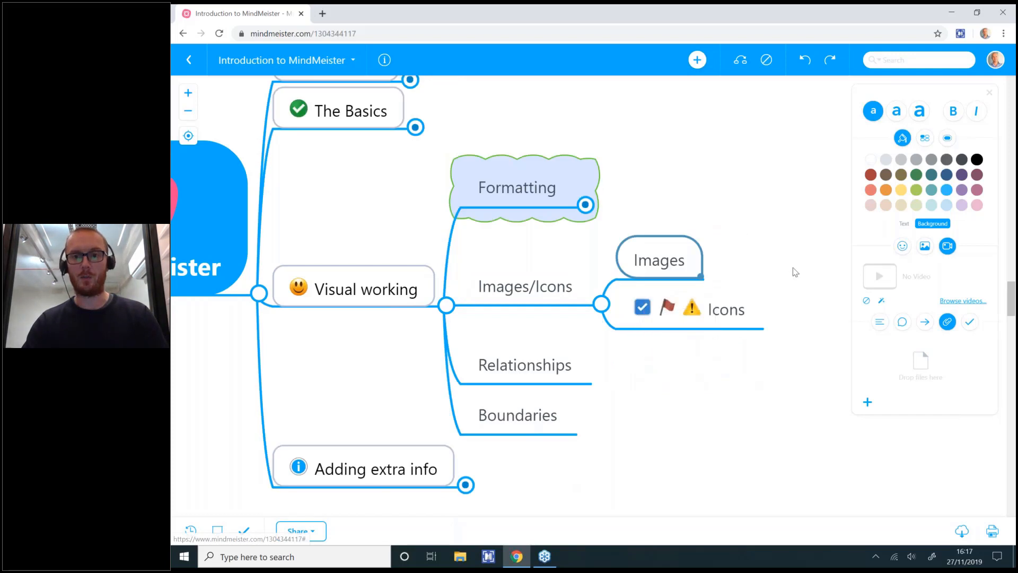
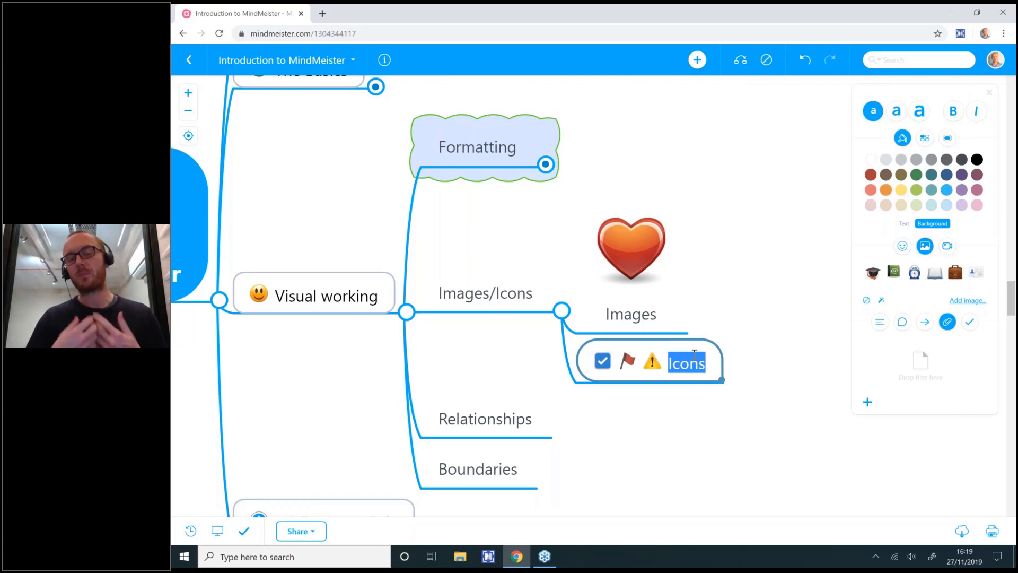
Add a subtopic named "New action" to the "Icons" topic.
left_click(640, 315)
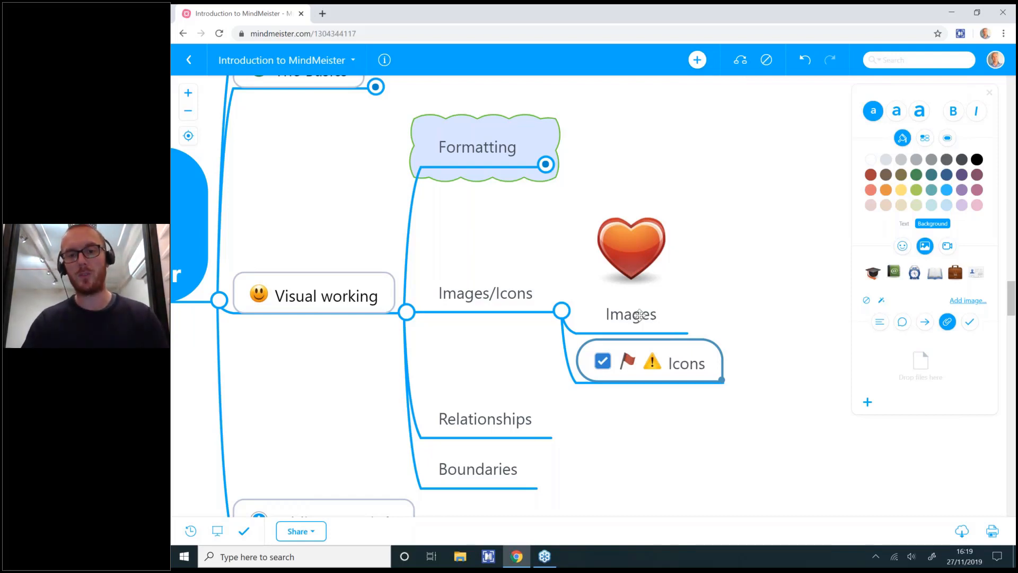
key("Tab")
type("New action")
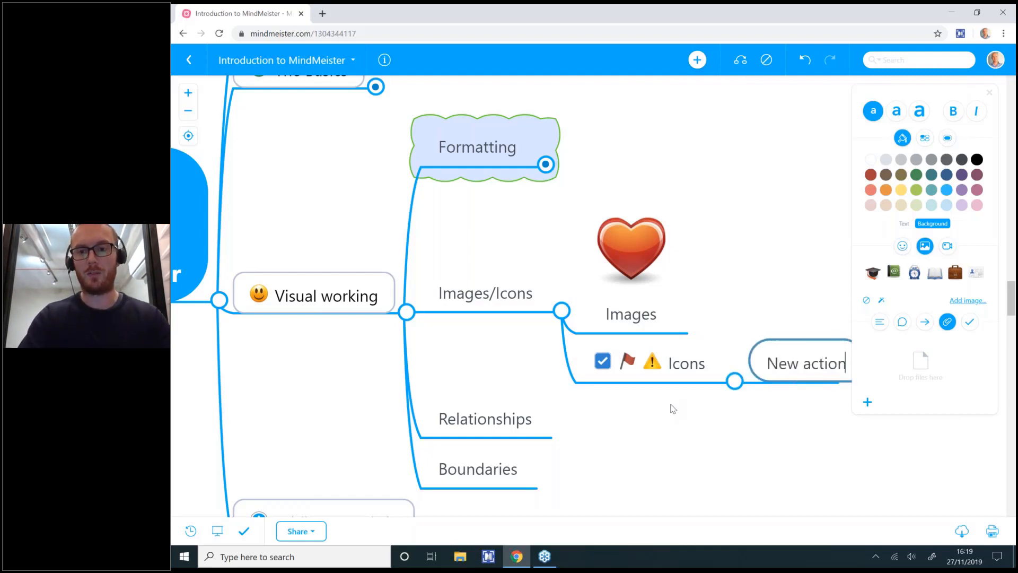
key("Return")
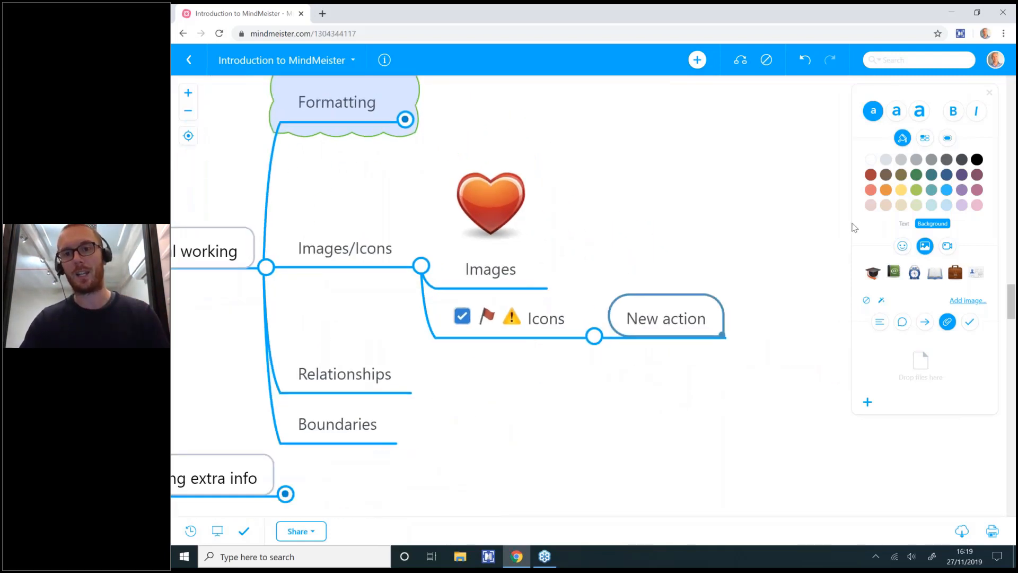
Add the blue progress box icon to the "New action" topic and cycle its states to three-quarters filled.
left_click(903, 249)
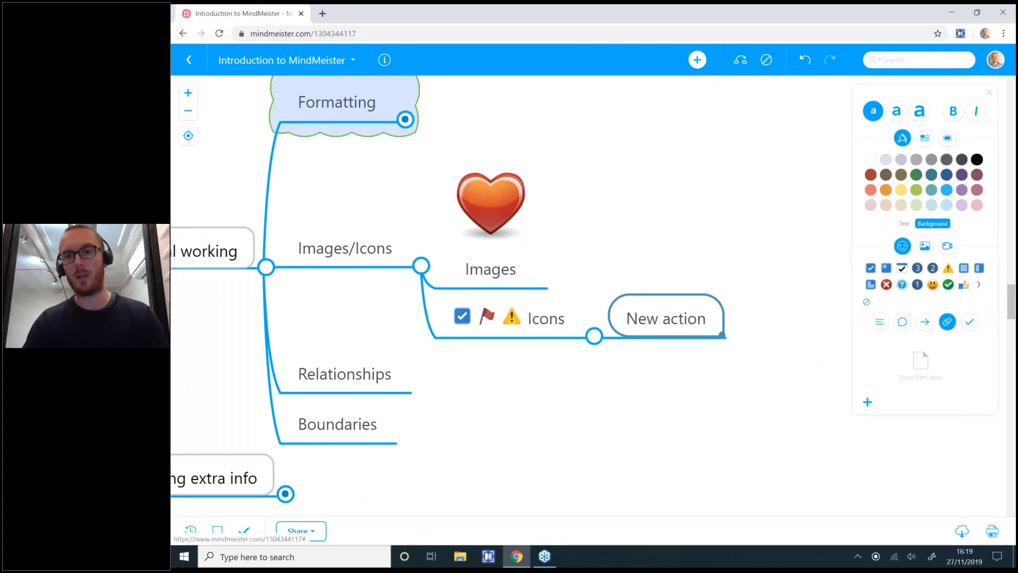
left_click(964, 269)
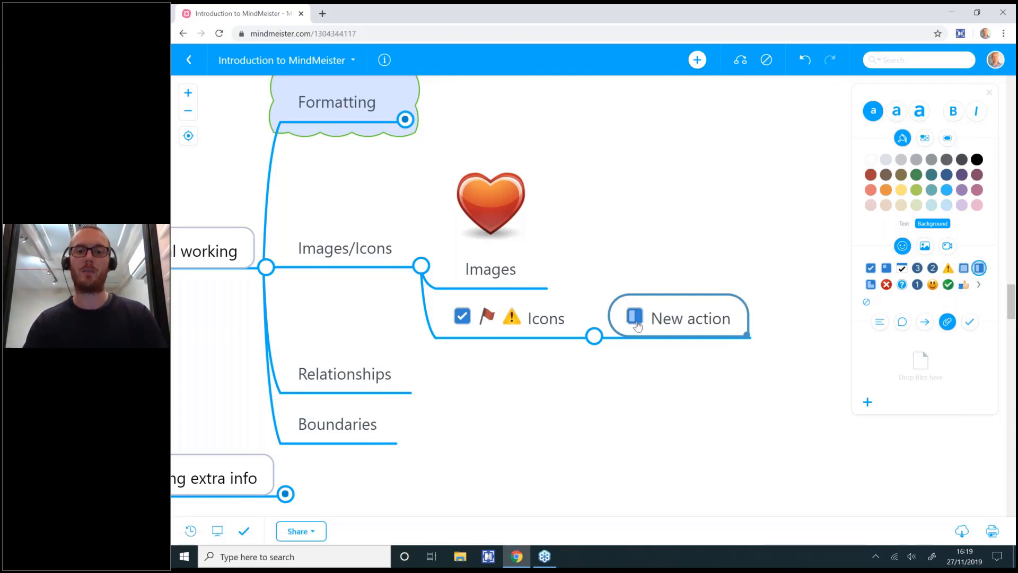
left_click(638, 321)
left_click(638, 322)
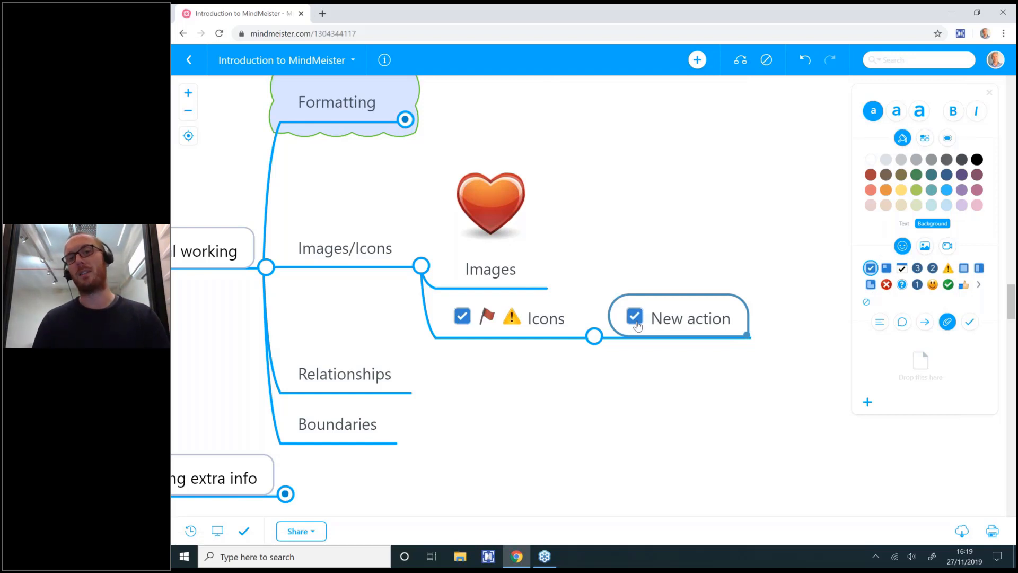
left_click(636, 321)
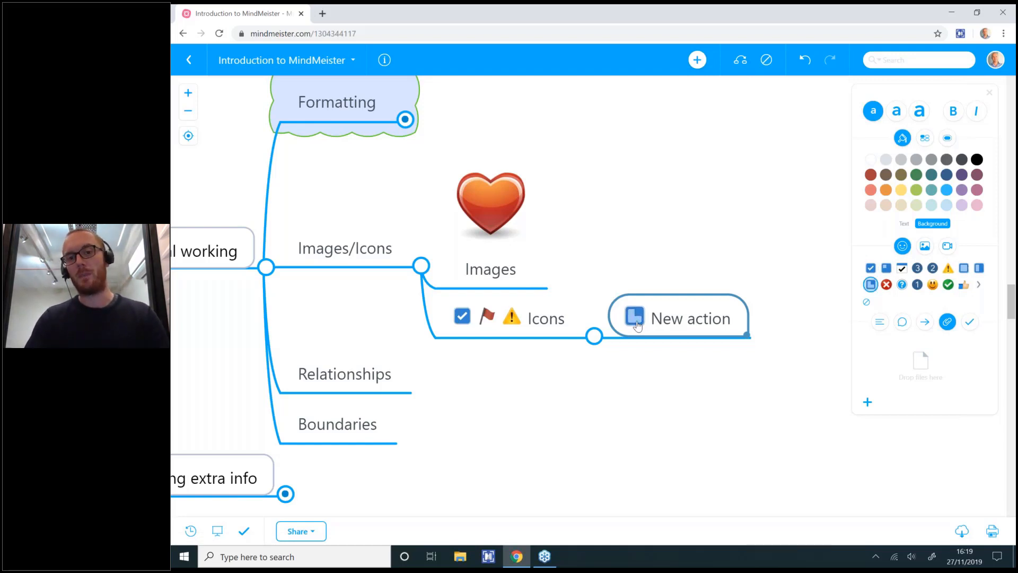
Set the "New action" topic's progress icon to half filled and add the yellow warning icon to it.
left_click(636, 320)
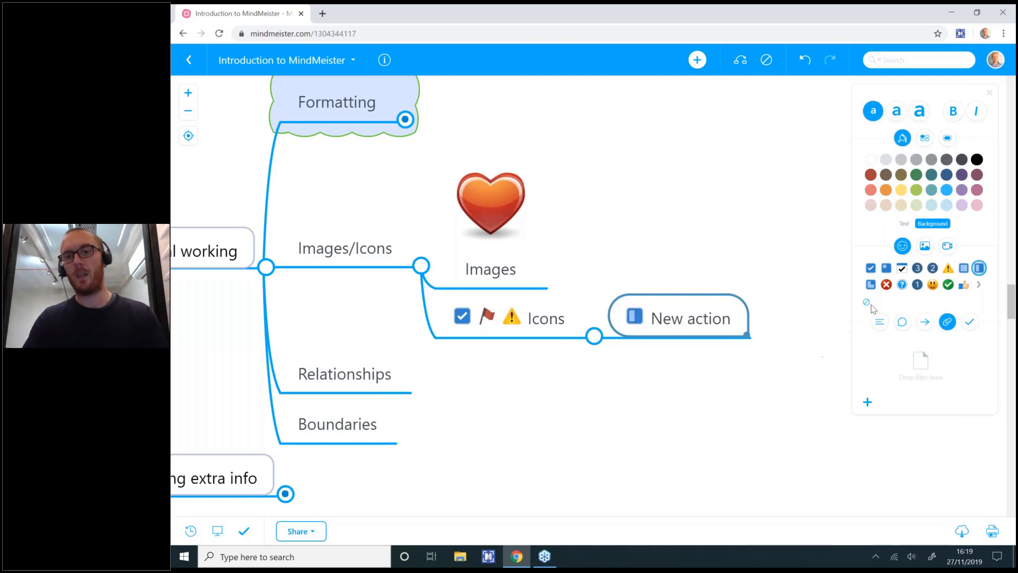
left_click(948, 269)
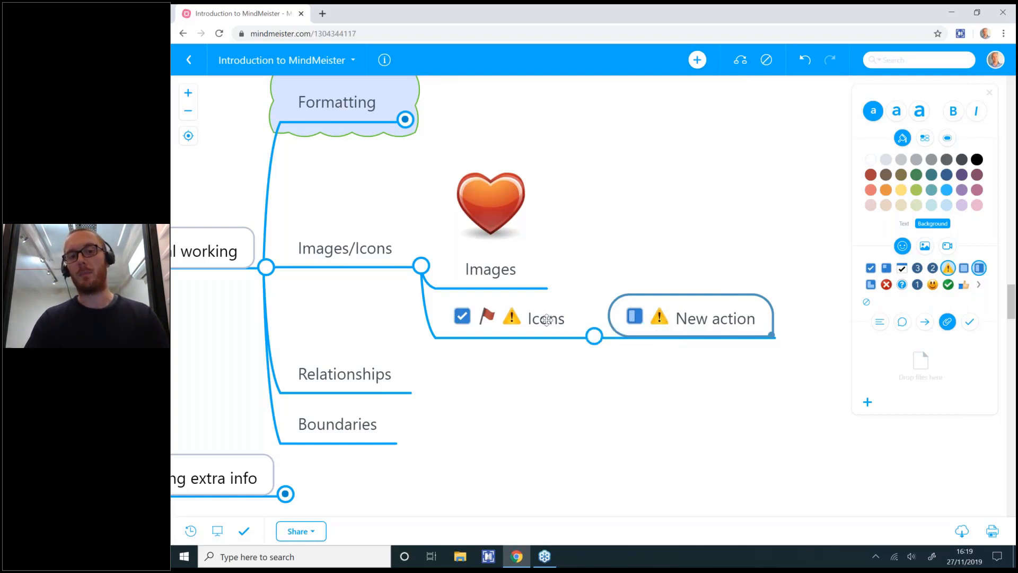
Remove the yellow warning icon from the "Icons" topic.
left_click(512, 320)
left_click(485, 345)
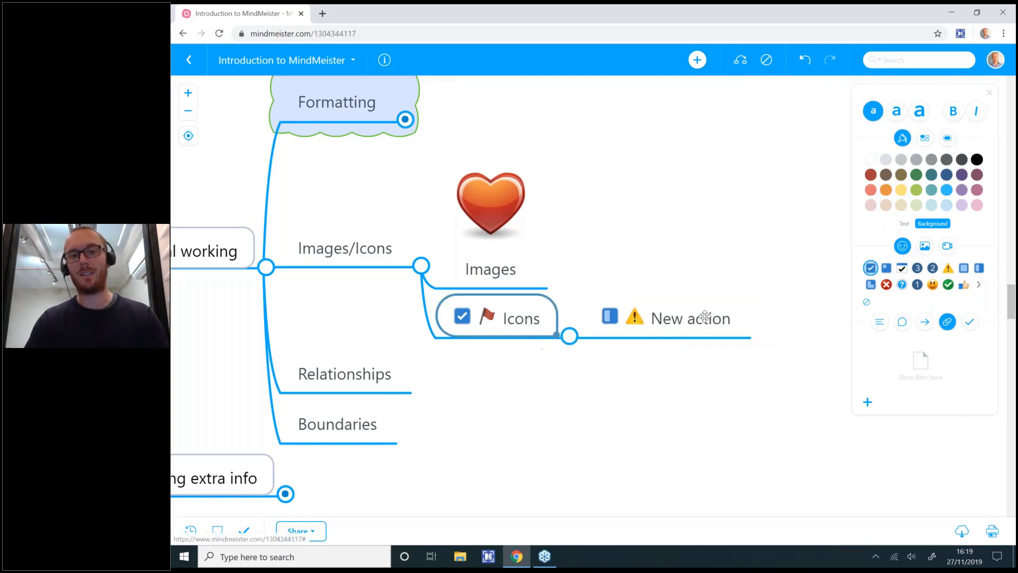
Open the full icon library for the "New action" topic and browse the available MindMeister icons.
left_click(669, 319)
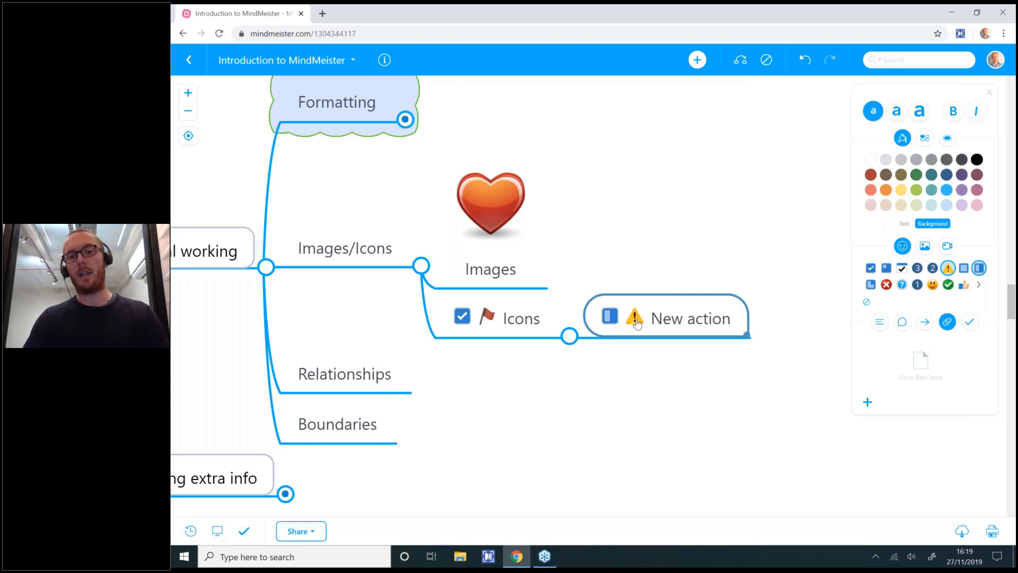
left_click(979, 286)
scroll(937, 201, "down", 2)
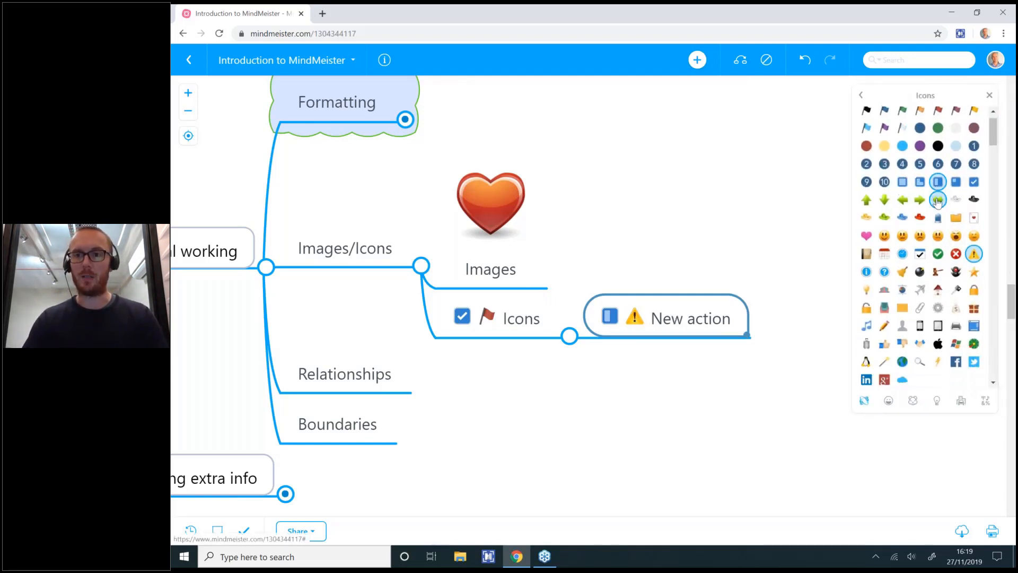
scroll(938, 201, "down", 3)
scroll(938, 201, "up", 5)
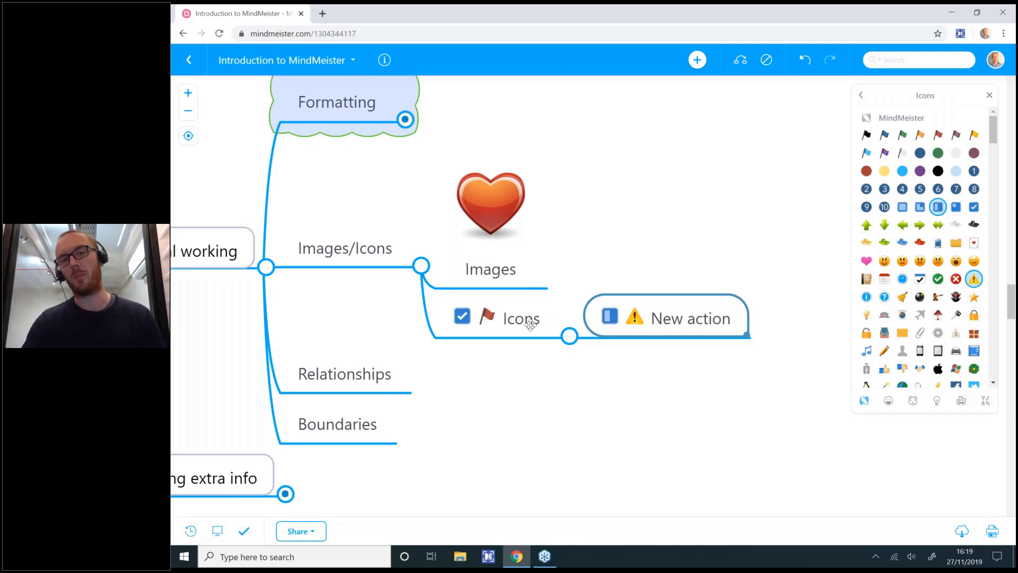
Cycle the progress icon on the "New action" topic to the completed checkbox.
left_click(493, 321)
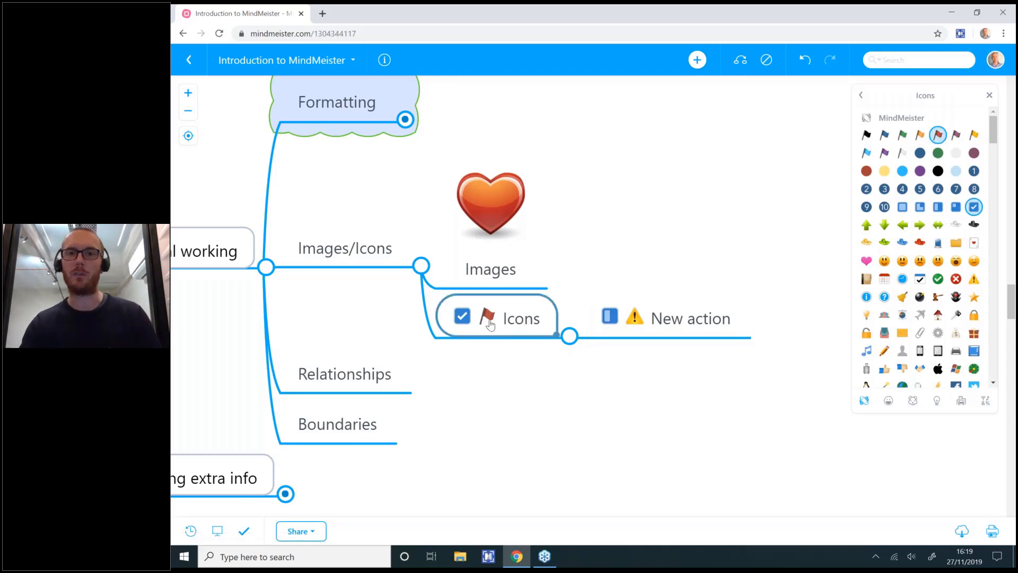
left_click(599, 310)
left_click(610, 317)
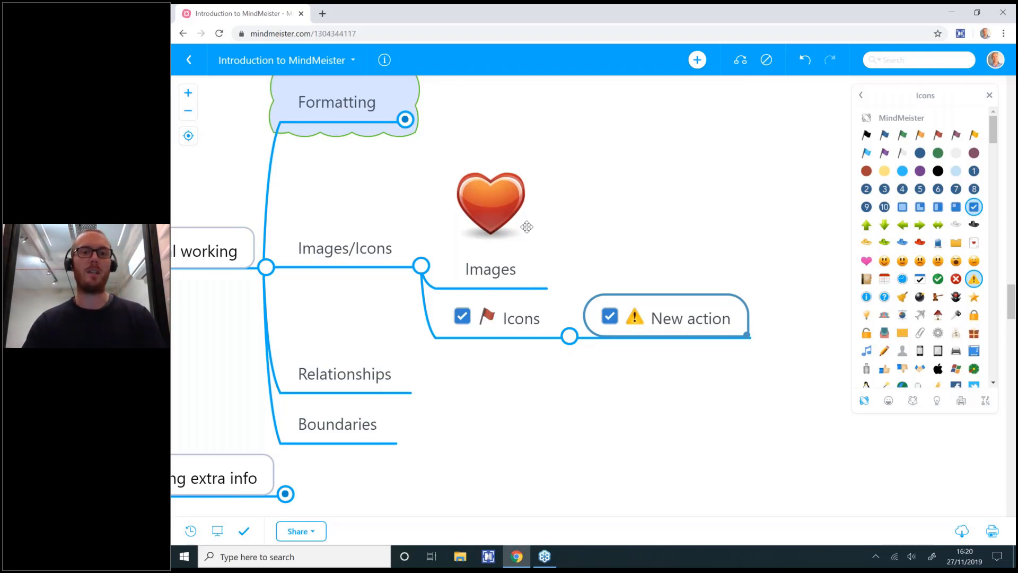
Collapse the "MindMeister" and "Welcome" branches to their main topics and close the icon library.
left_click(188, 112)
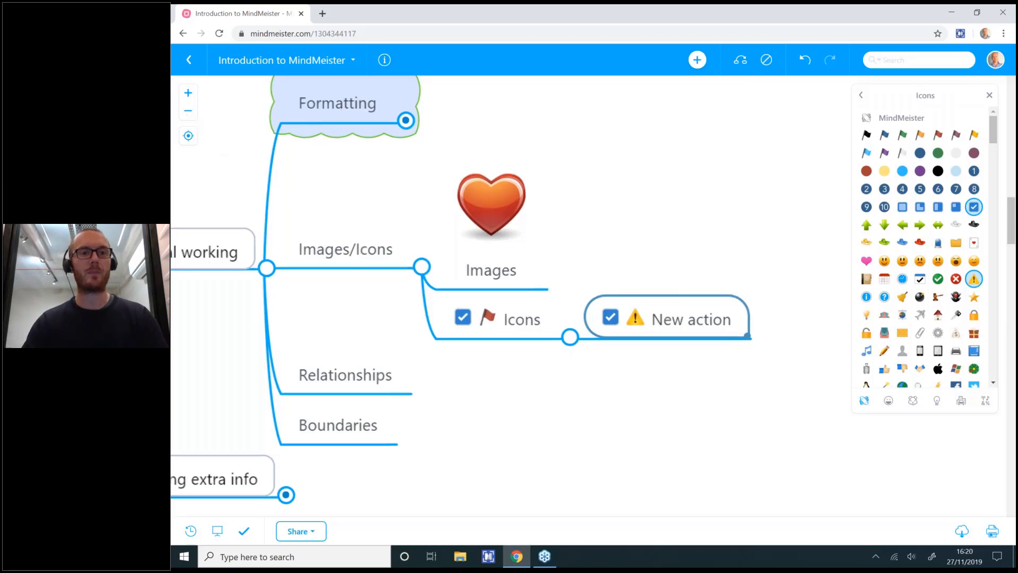
left_click_drag(567, 404, 587, 432)
left_click(802, 375)
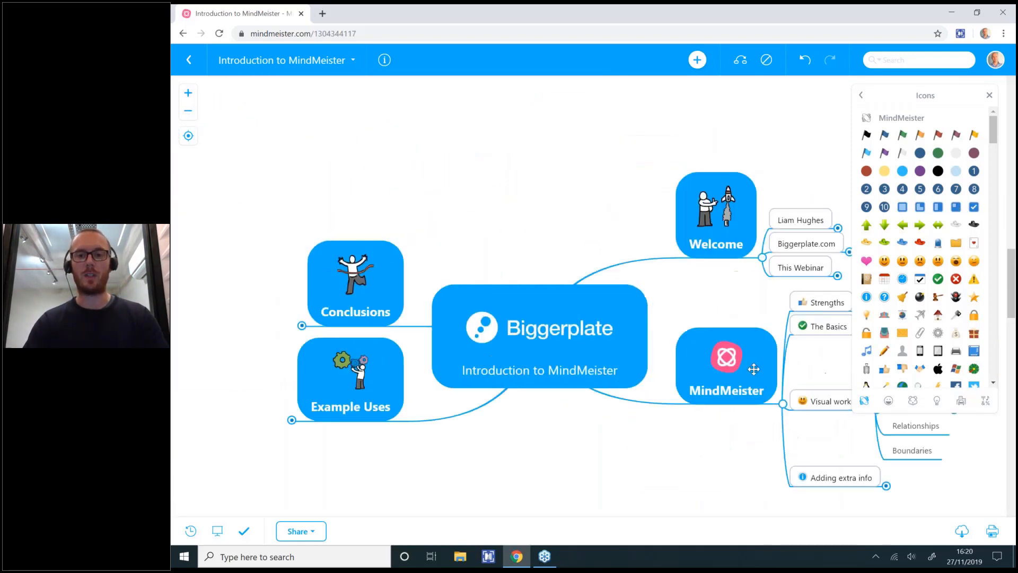
left_click(707, 383)
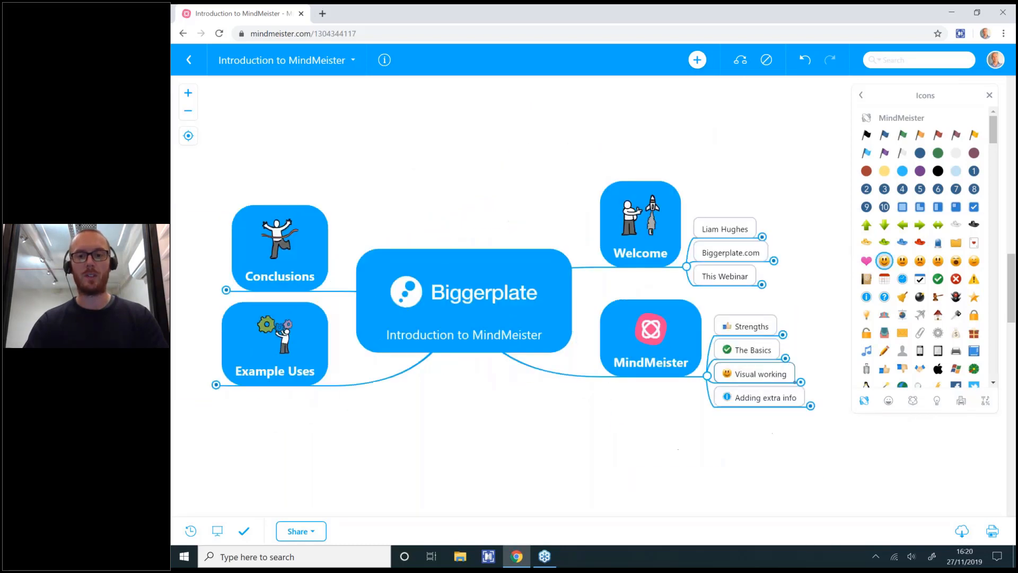
left_click(709, 379)
left_click(802, 330)
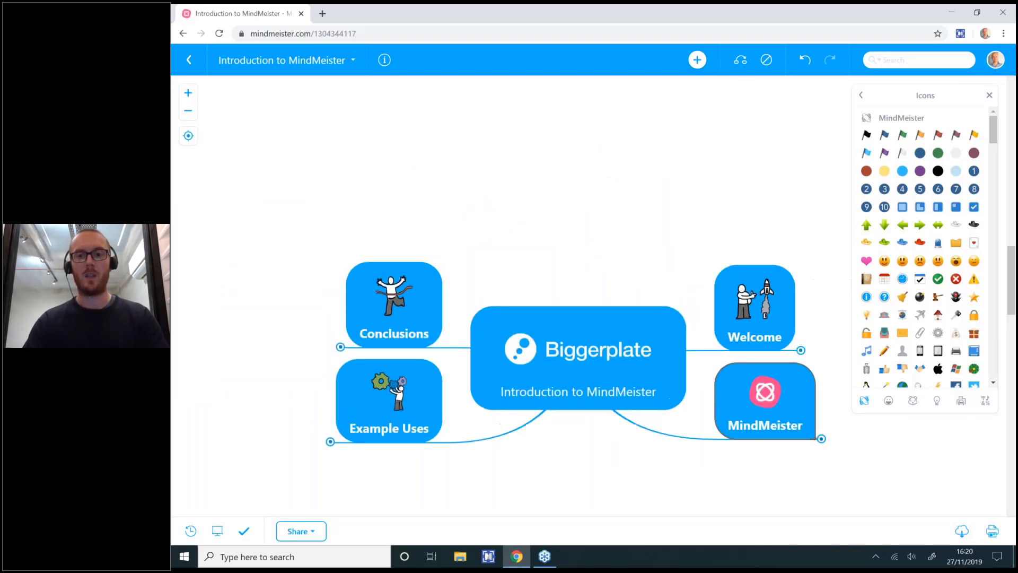
left_click(989, 96)
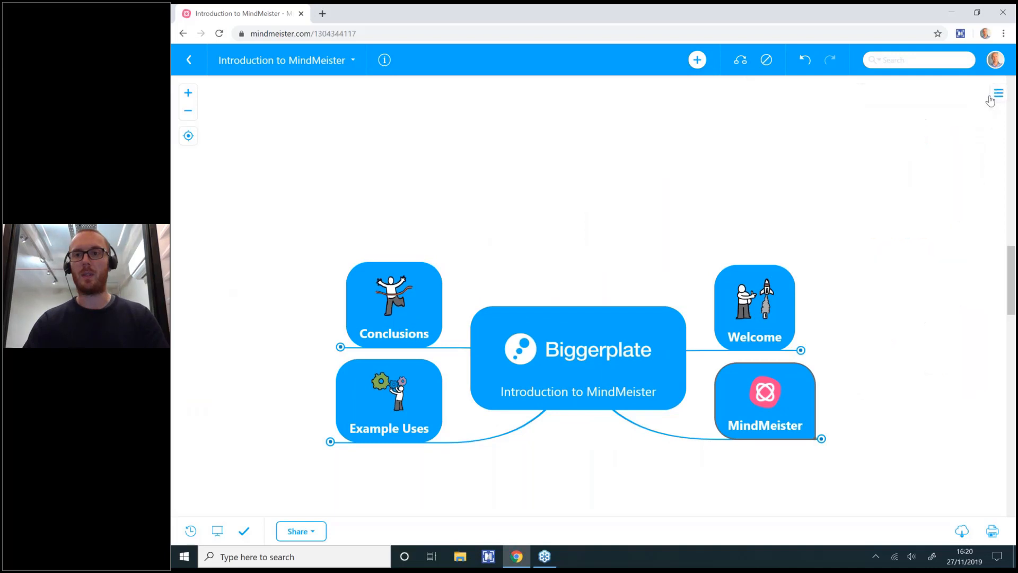
Search the map by icon, filtering for topics marked with the yellow warning icon.
left_click(875, 60)
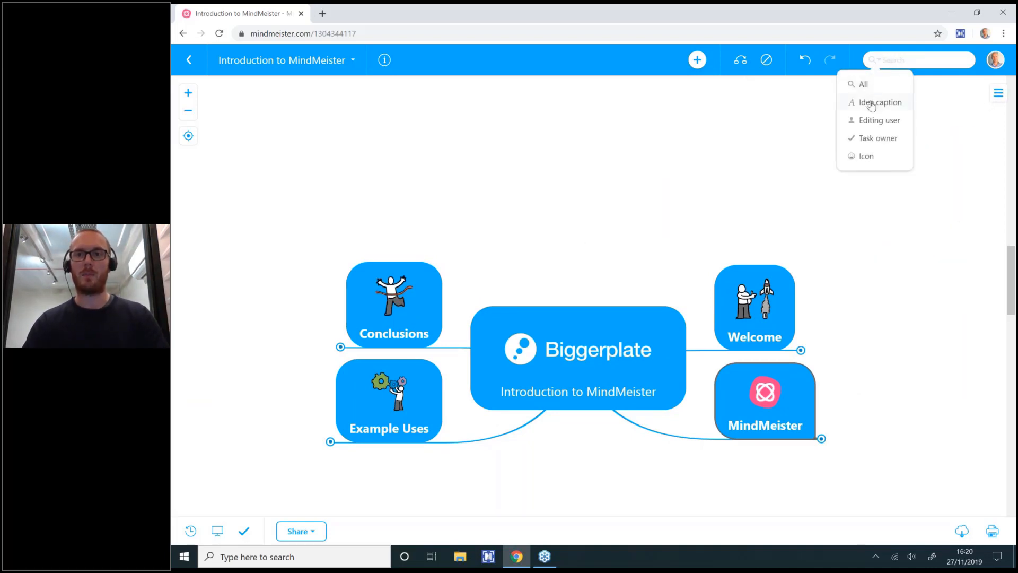
left_click(865, 157)
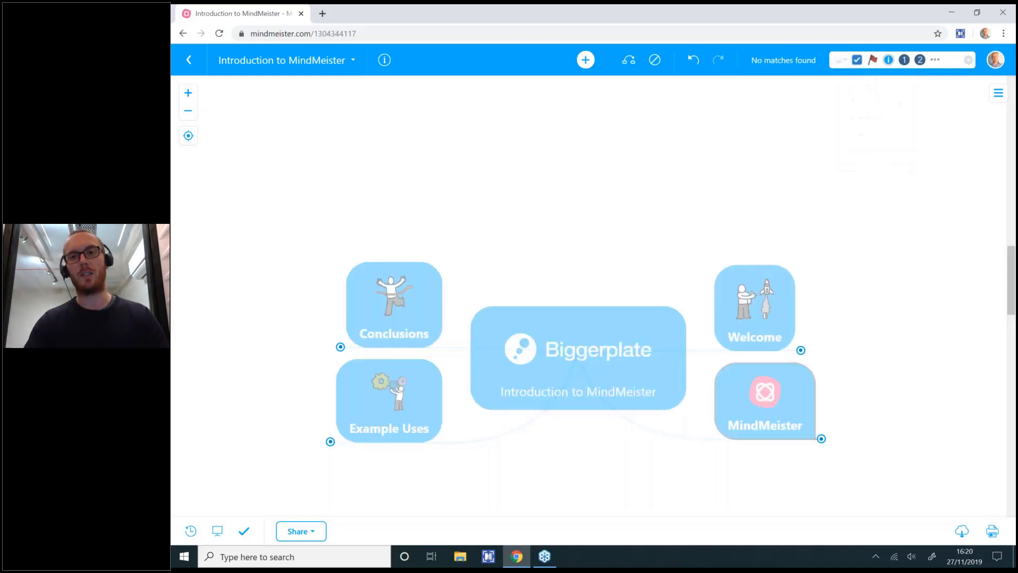
left_click(935, 60)
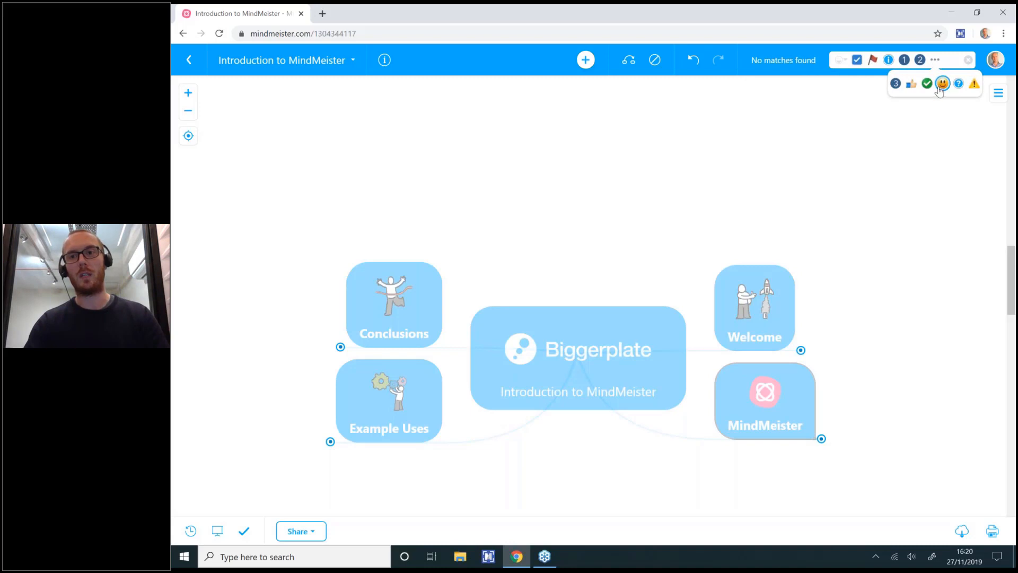
left_click(975, 84)
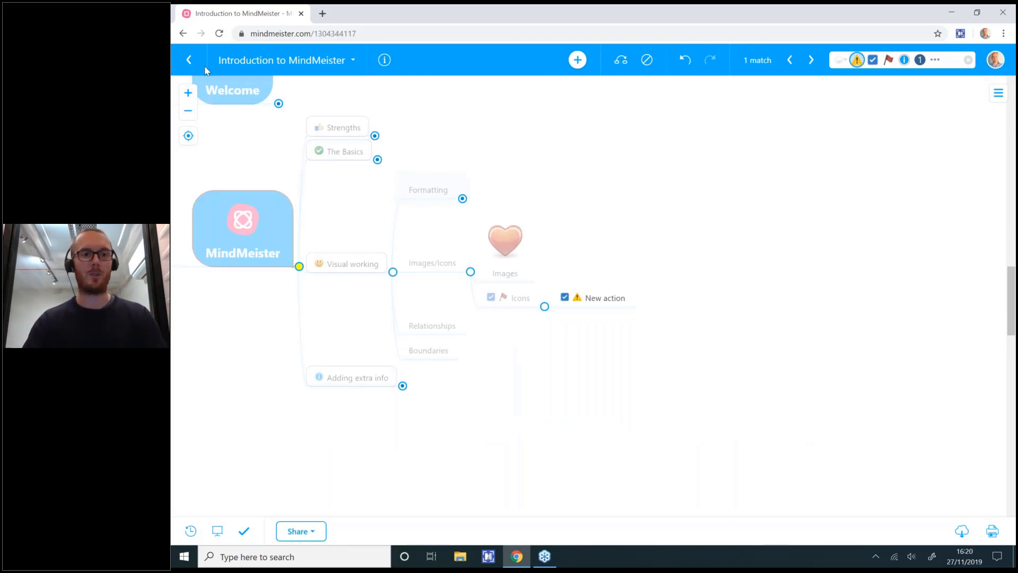
Examine the topic matching the warning icon filter and its place within the faded map.
left_click(187, 94)
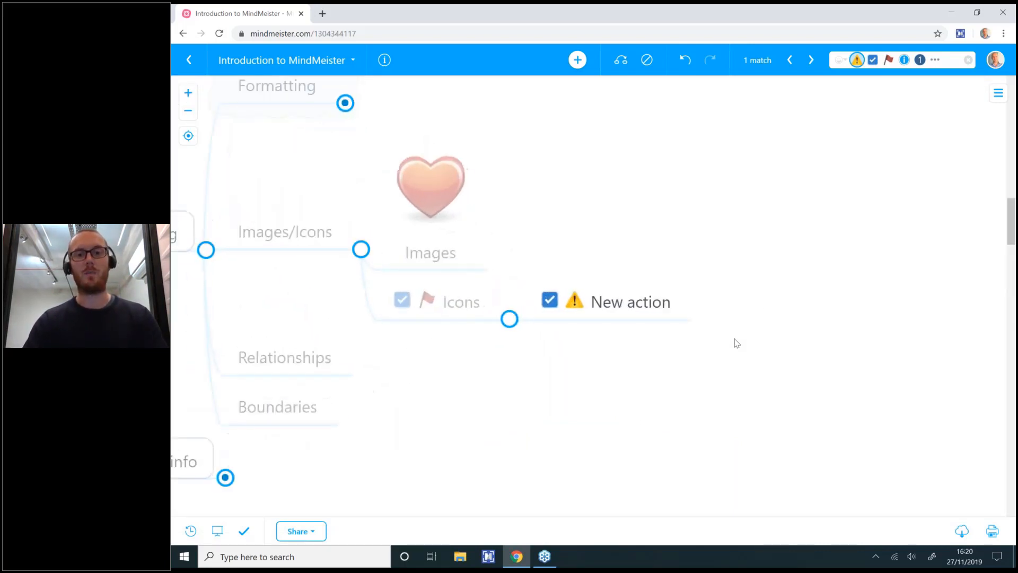
left_click_drag(624, 247, 898, 409)
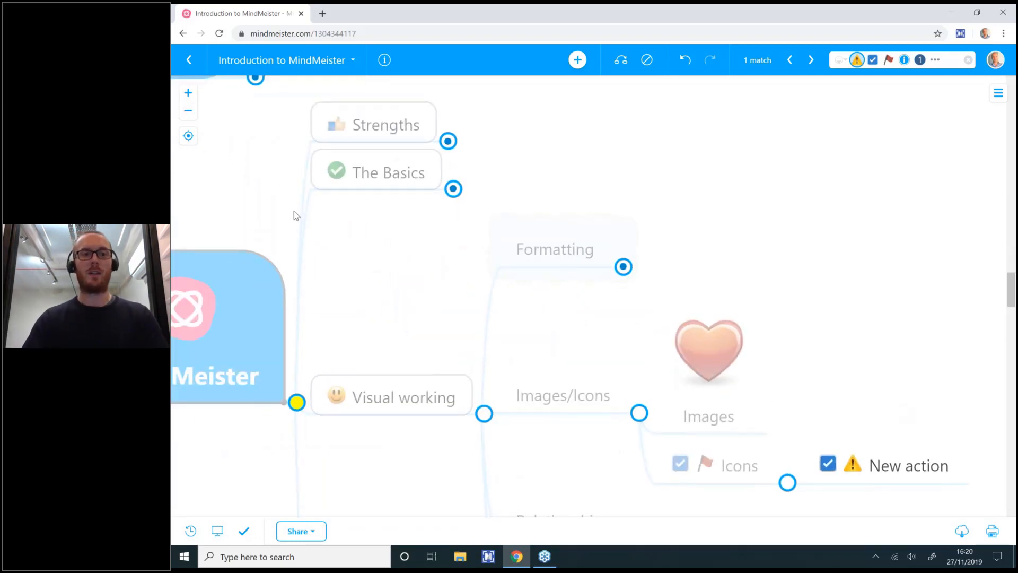
left_click(188, 111)
left_click(188, 111)
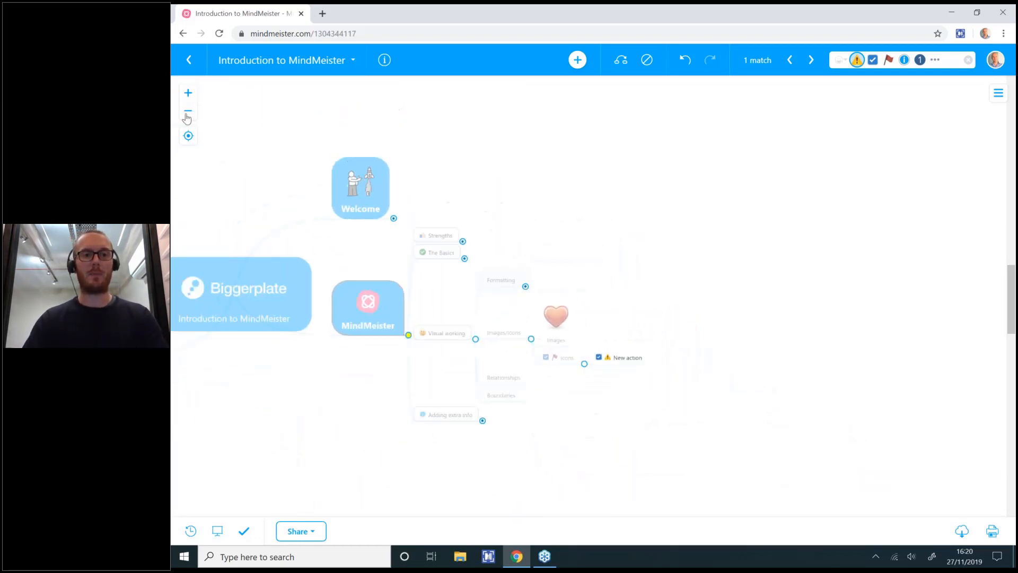
left_click(188, 93)
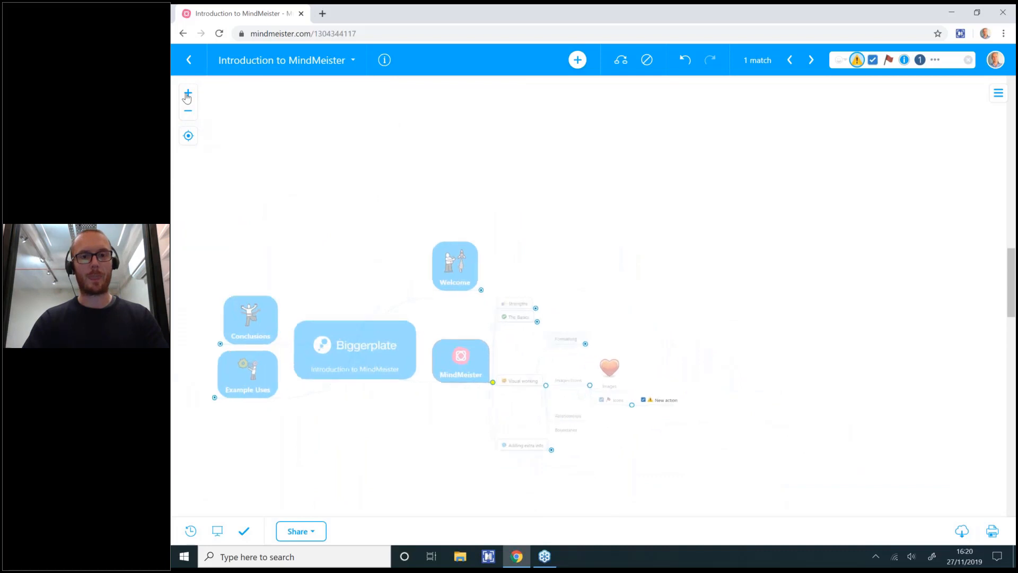
scroll(465, 355, "up", 1)
left_click_drag(888, 338, 621, 164)
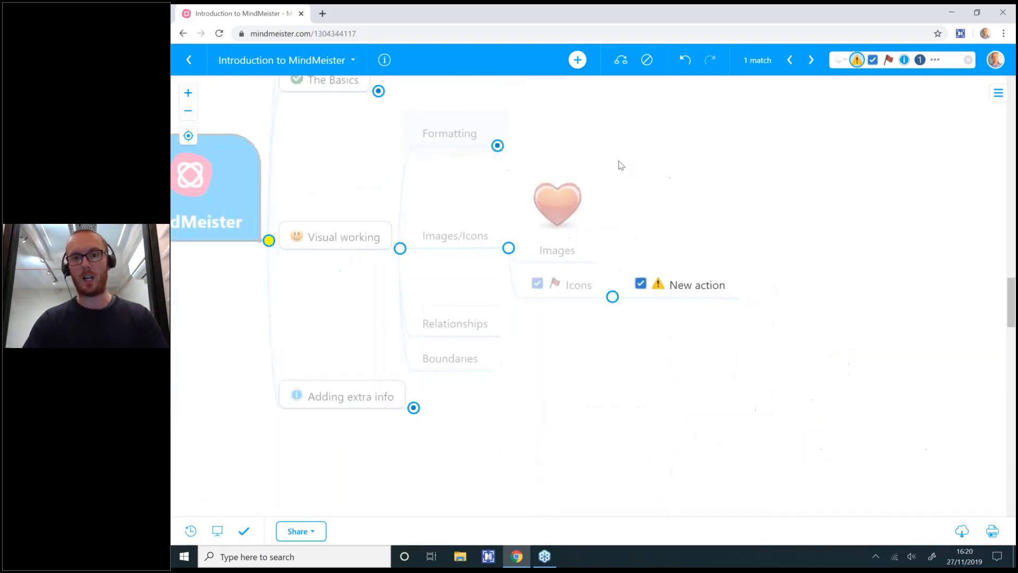
left_click(692, 280)
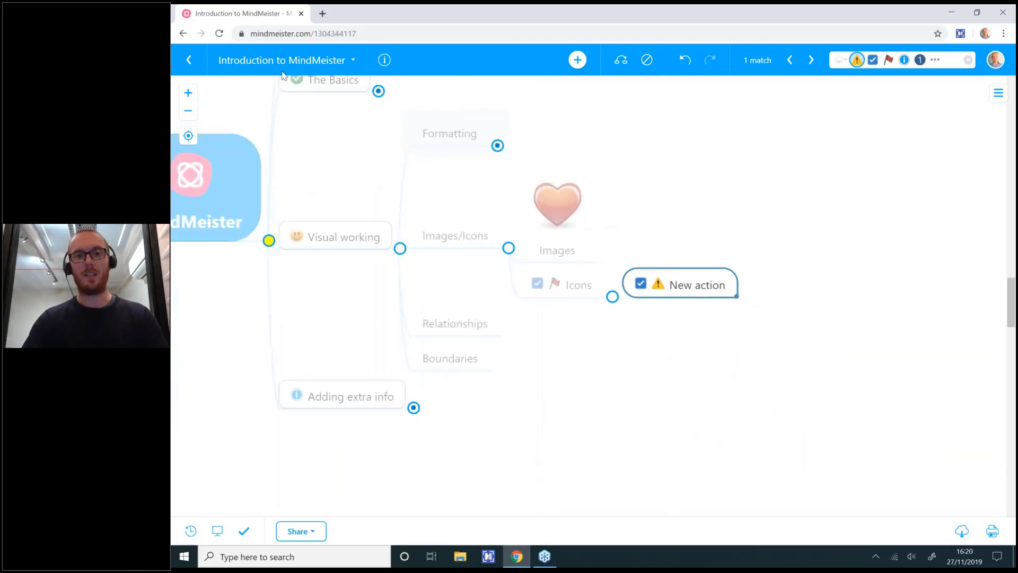
left_click(189, 93)
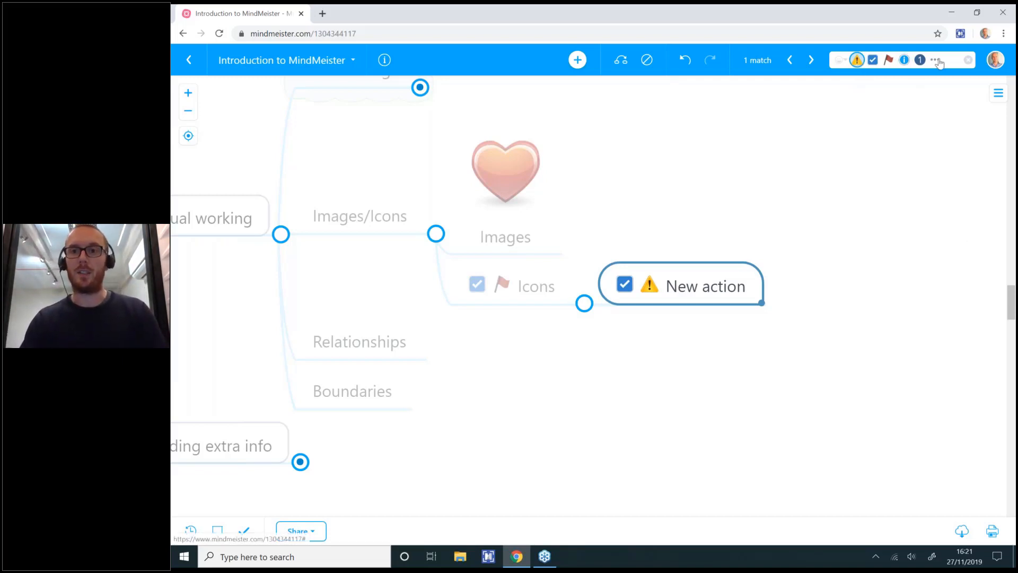
Clear the icon filter and expand the "MindMeister" branch through "Visual working" and "Images/Icons" to the "New action" topic.
left_click(971, 63)
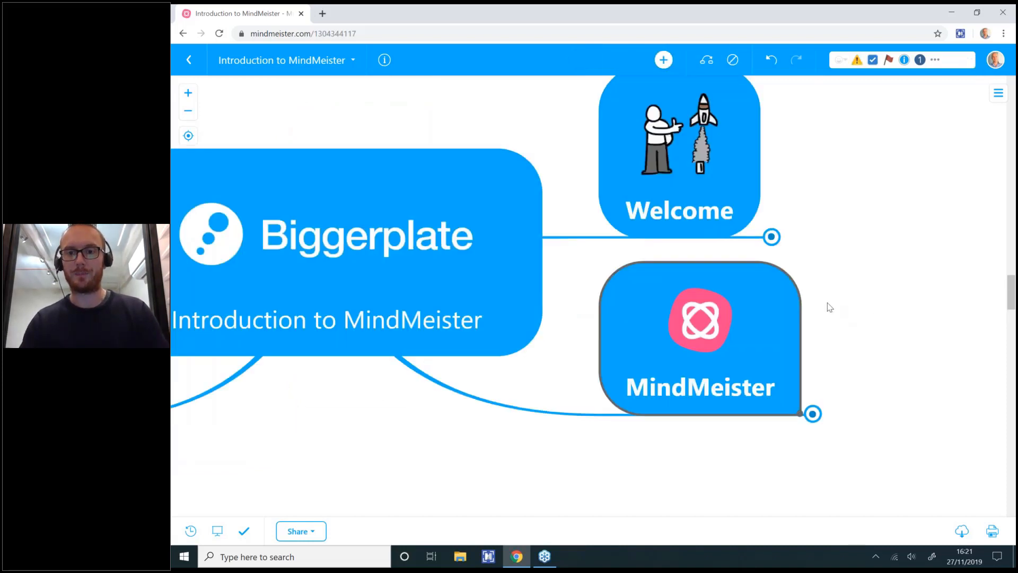
left_click(684, 349)
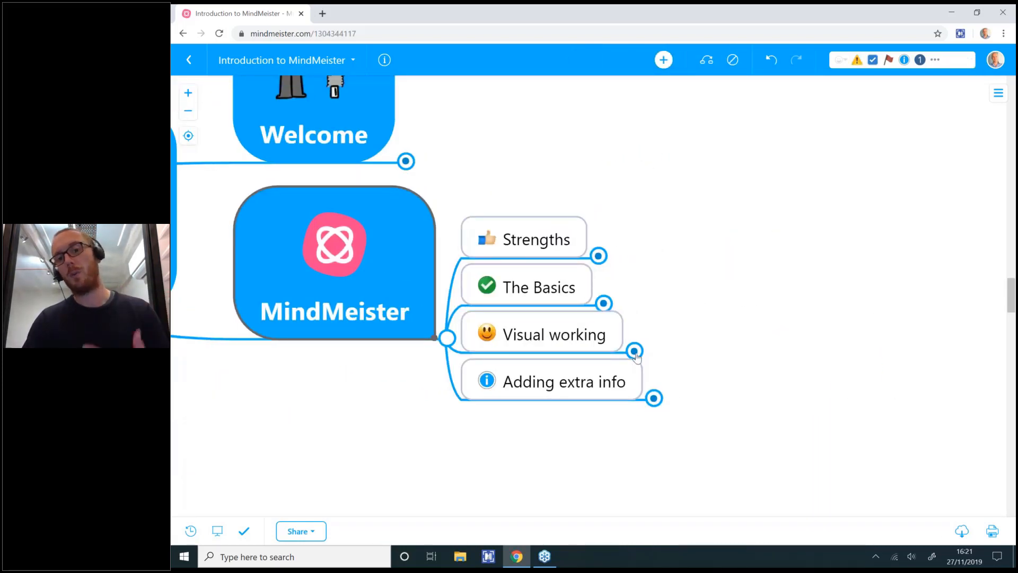
left_click(635, 351)
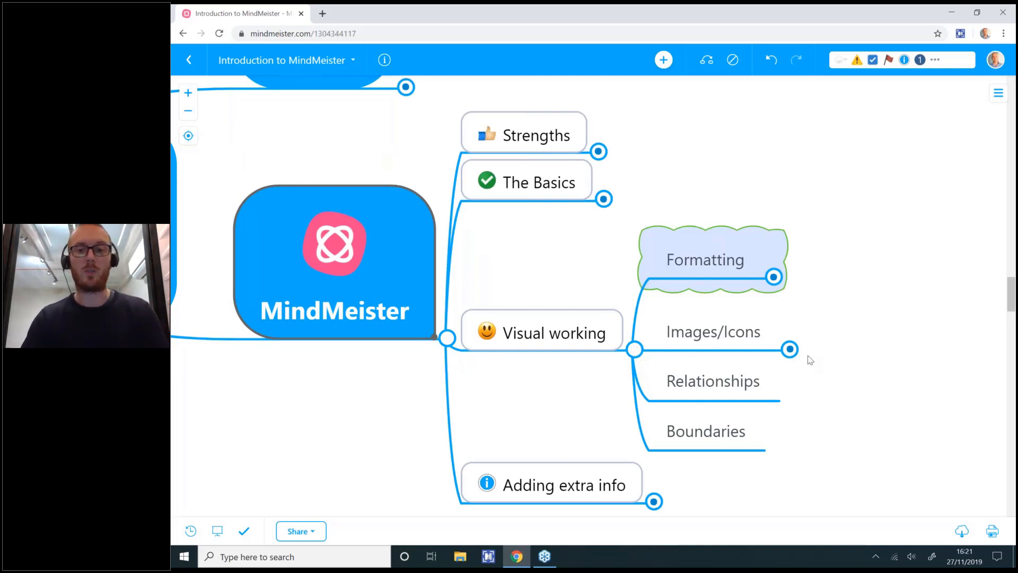
left_click(790, 349)
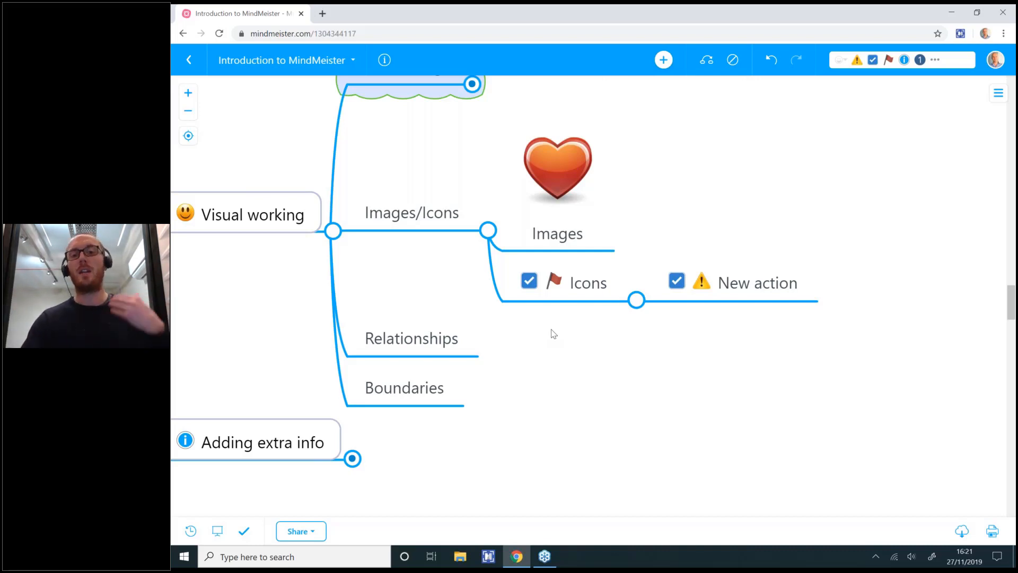
left_click(753, 291)
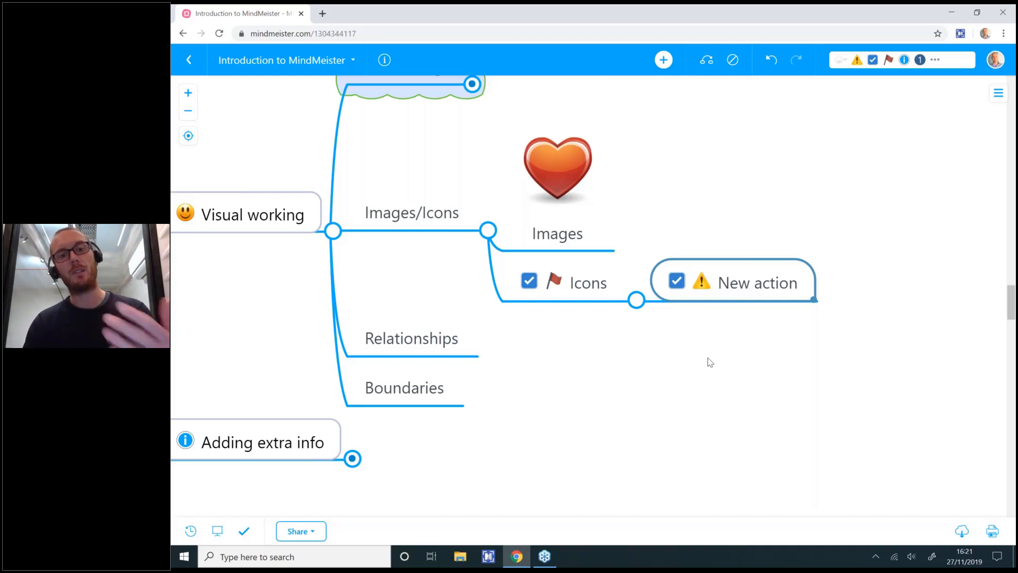
Collapse the "Images/Icons" topic under "Visual working".
left_click(586, 283)
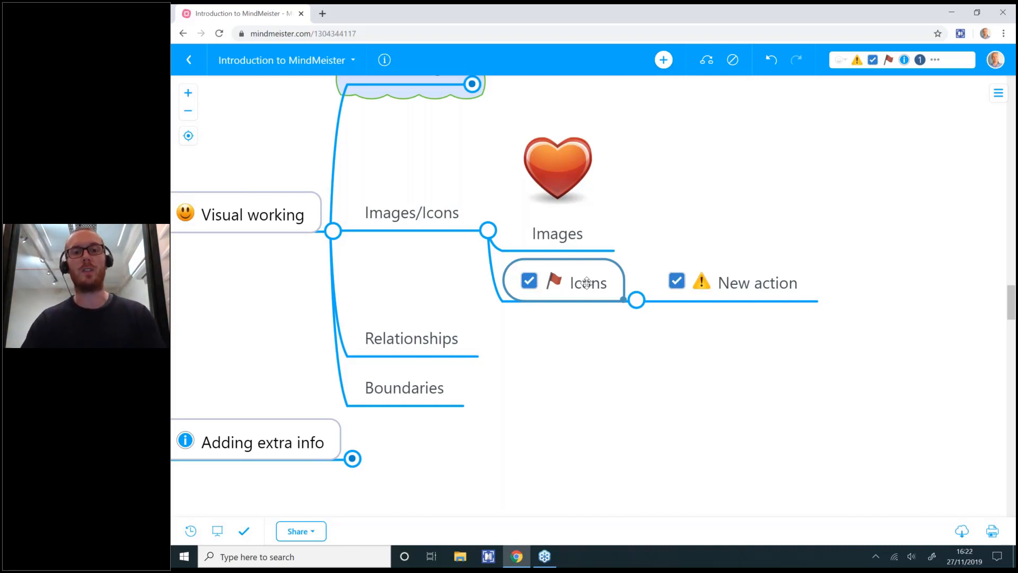
left_click(636, 300)
left_click_drag(619, 357, 729, 367)
left_click(602, 242)
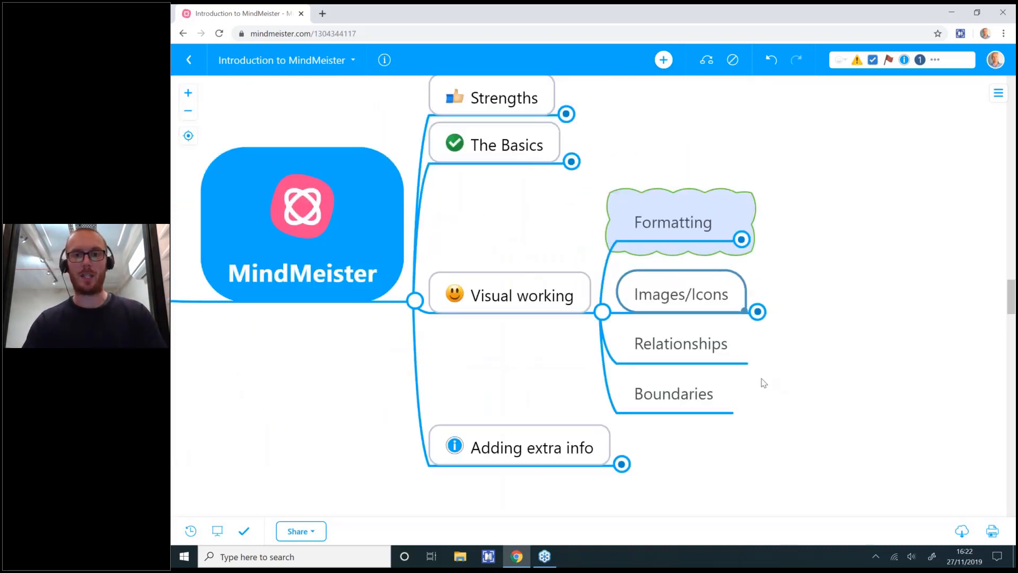
Expand the "Formatting" topic and draw a relationship arrow from "Relationships" to "Map Theme".
left_click(694, 343)
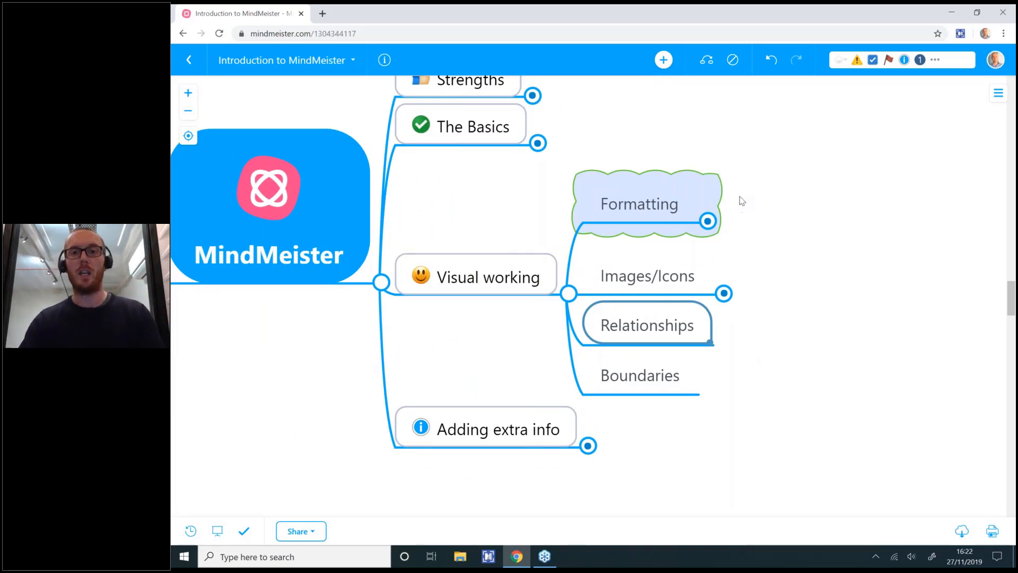
left_click(707, 221)
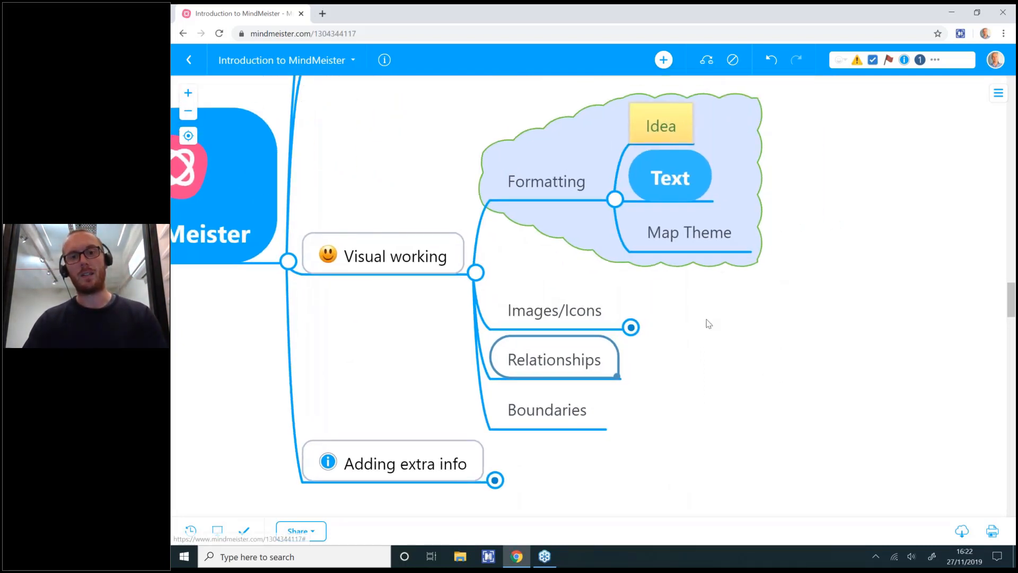
left_click(706, 61)
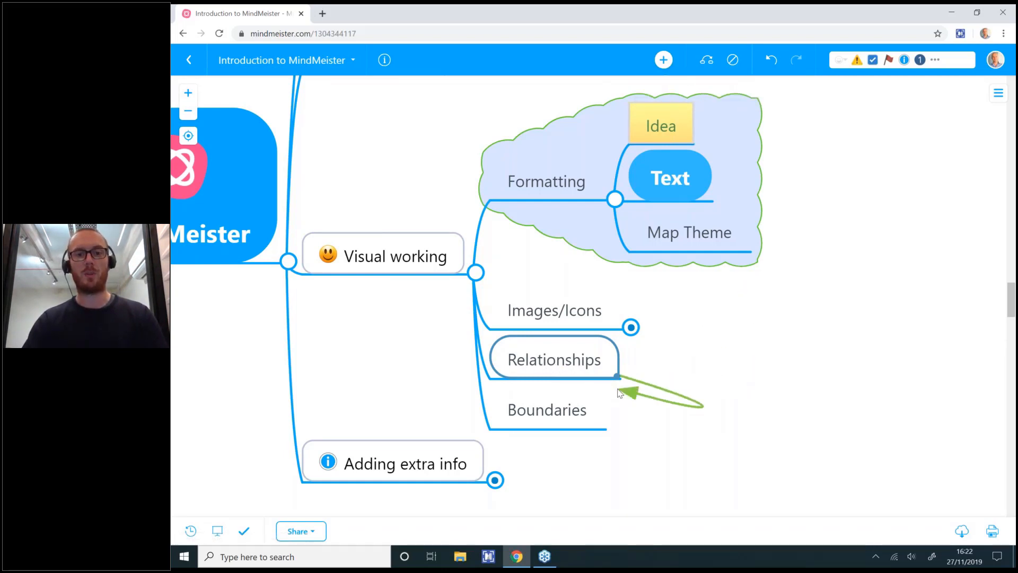
left_click(711, 237)
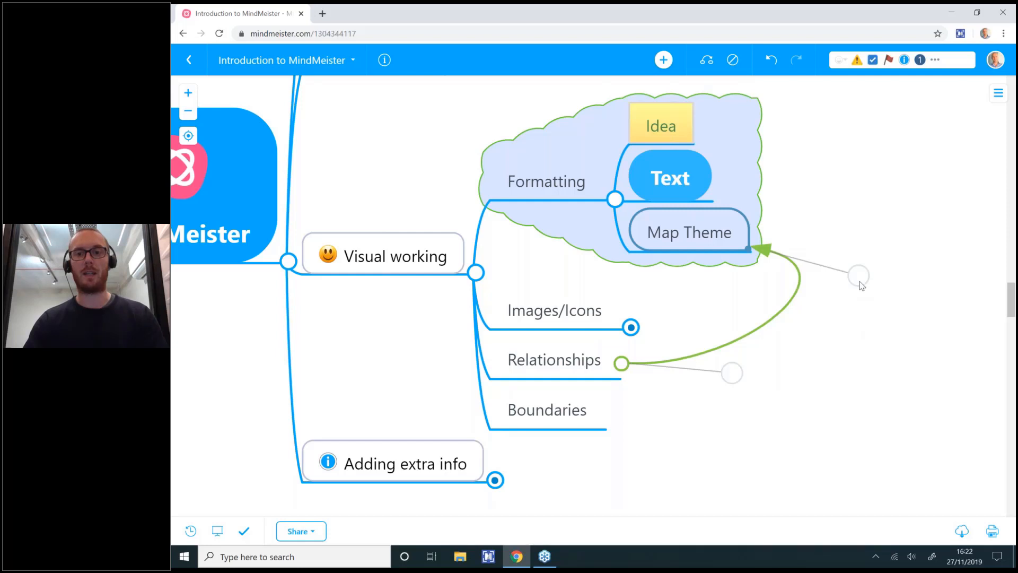
Reshape the curve of the relationship arrow from "Relationships" to "Map Theme" and change its color to red.
left_click_drag(859, 281, 824, 325)
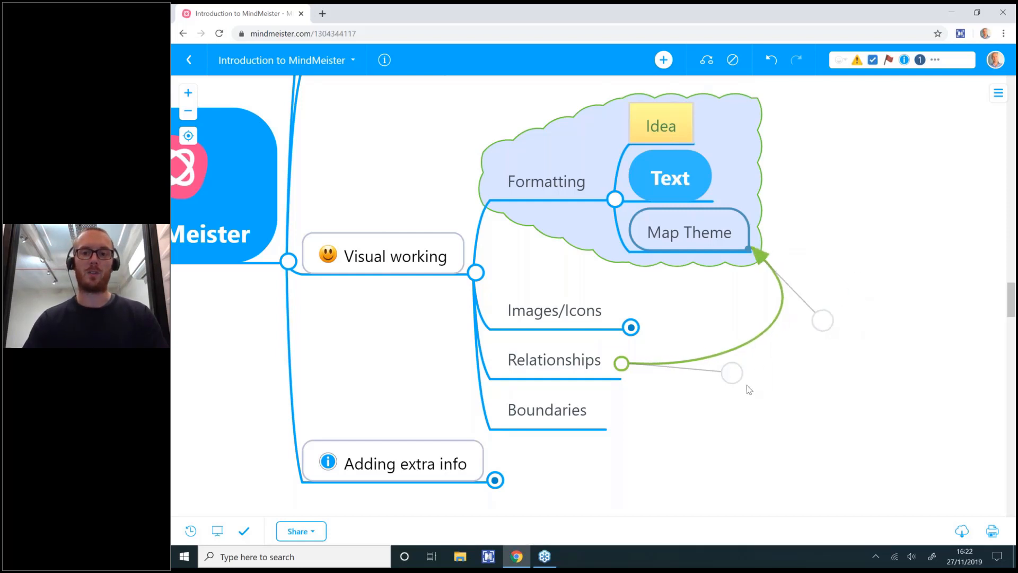
left_click_drag(733, 374, 774, 403)
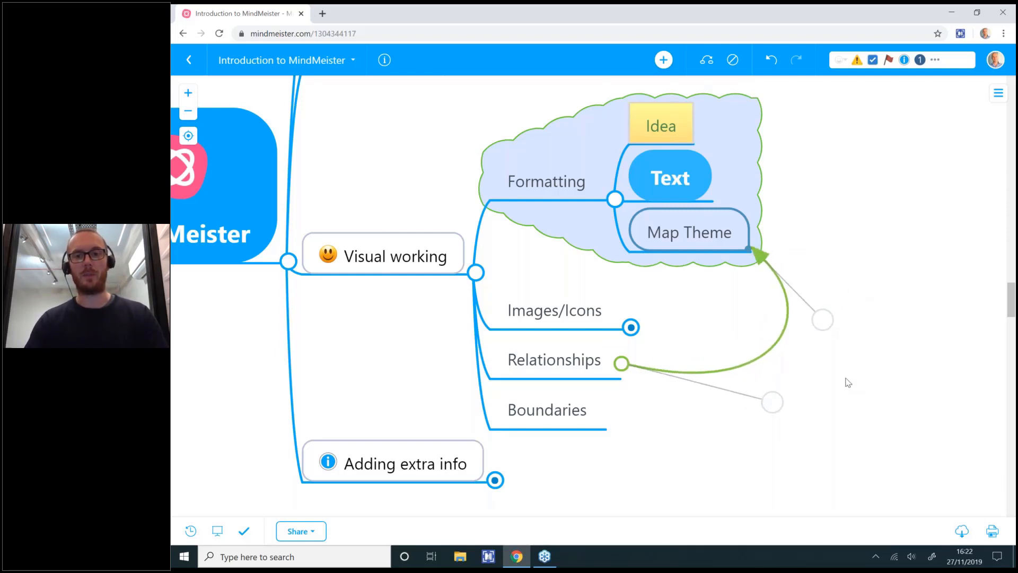
left_click(625, 370)
mouse_move(609, 395)
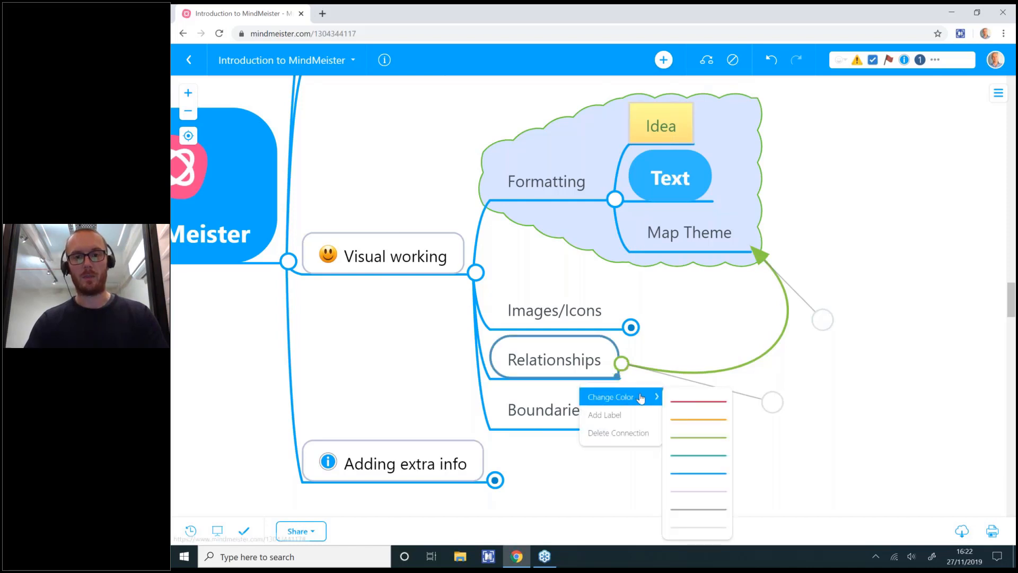
left_click(695, 408)
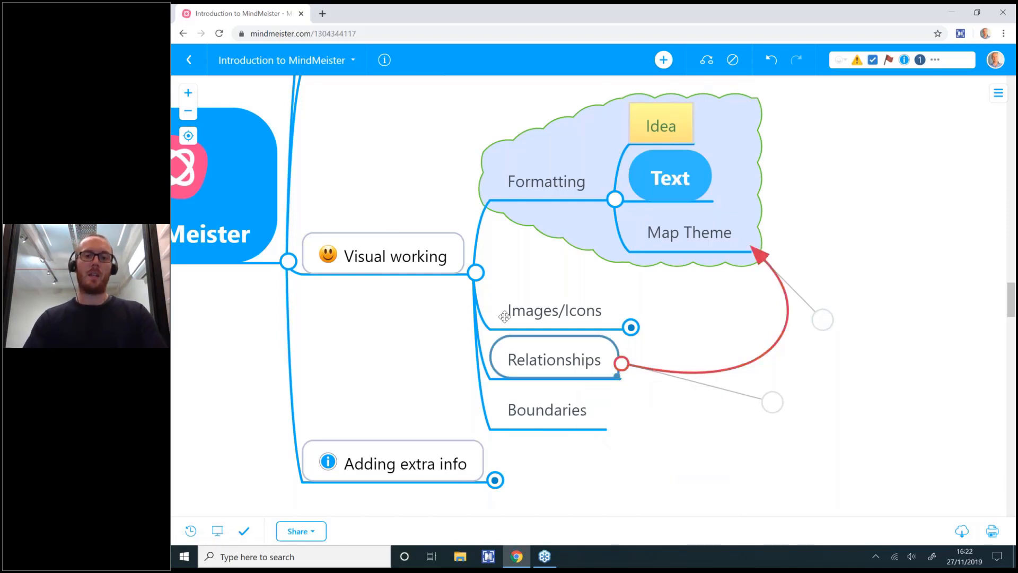
Draw a relationship arrow from the "Boundaries" topic to "The Basics".
left_click(188, 112)
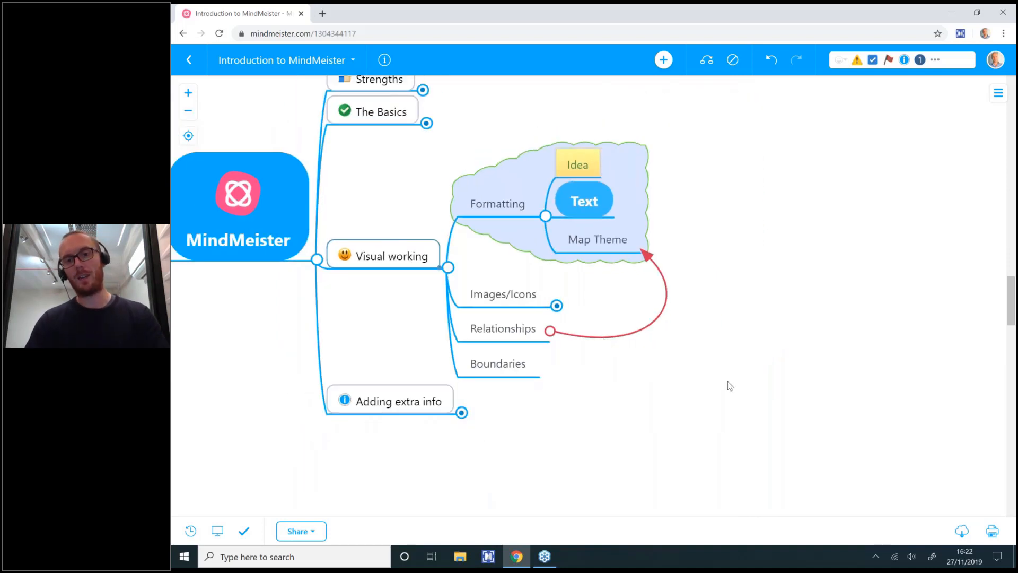
left_click(636, 397)
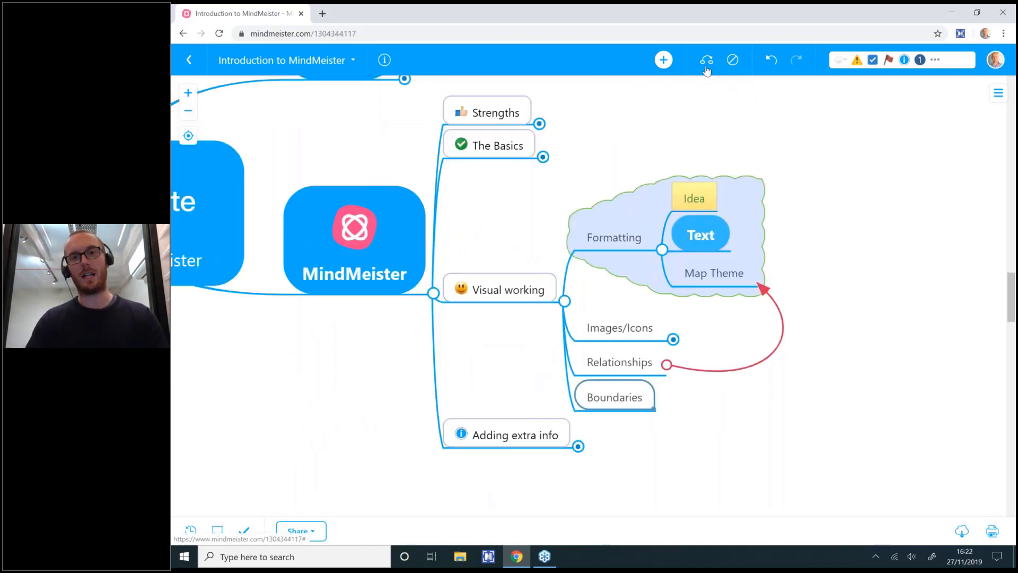
left_click(706, 67)
left_click(496, 146)
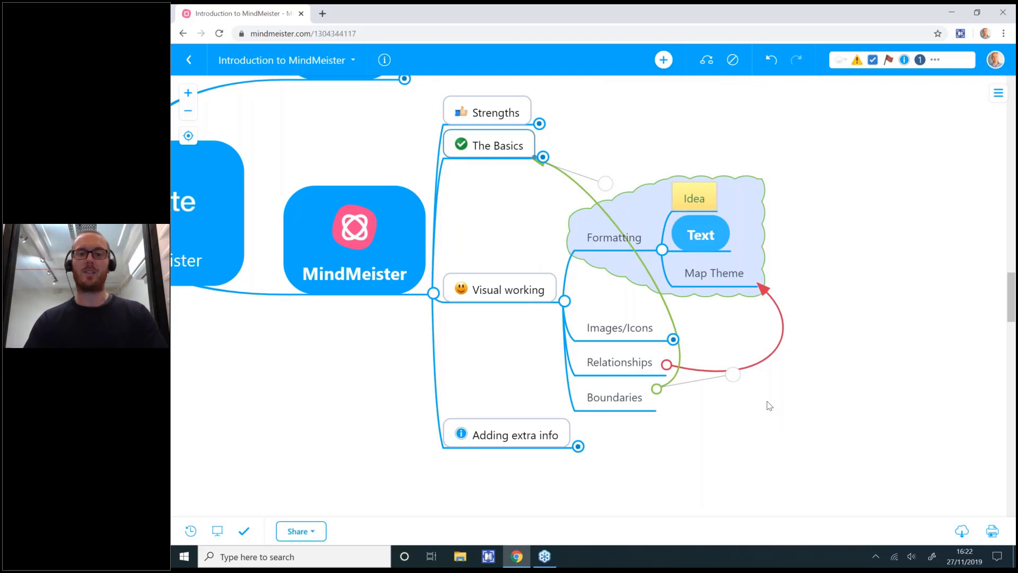
Delete the relationship connection between "Boundaries" and "The Basics".
left_click(522, 360)
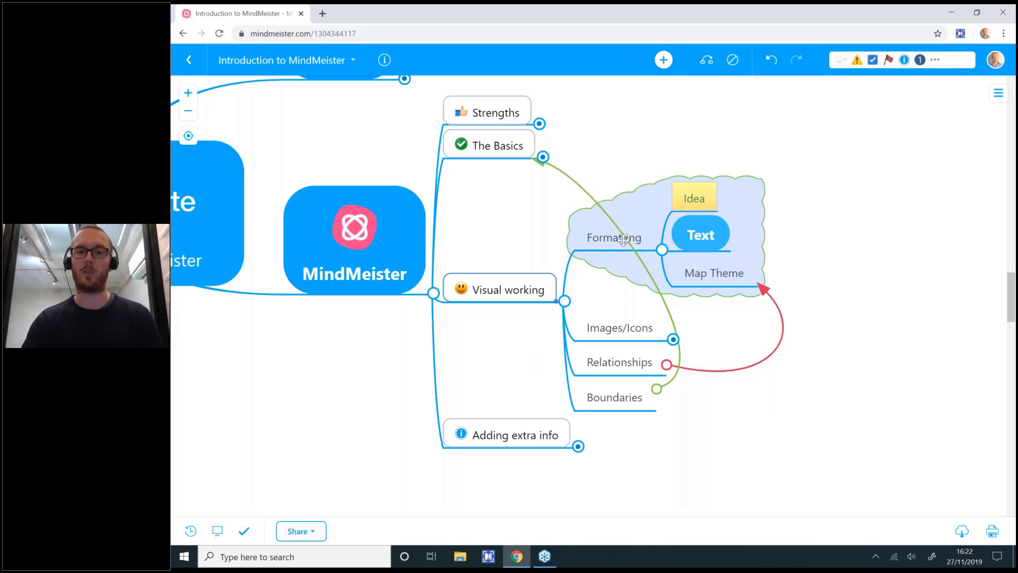
left_click(656, 390)
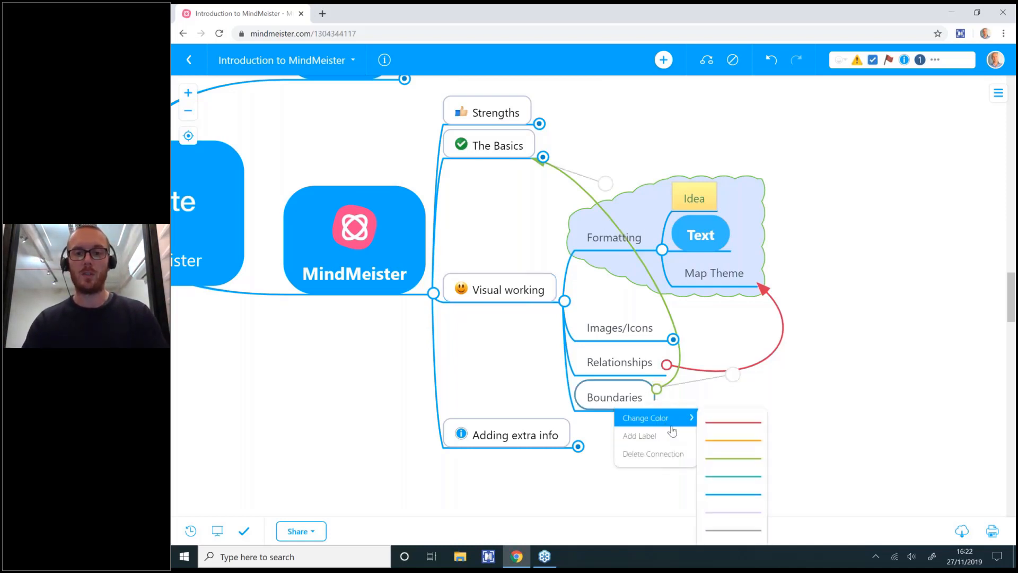
left_click(668, 453)
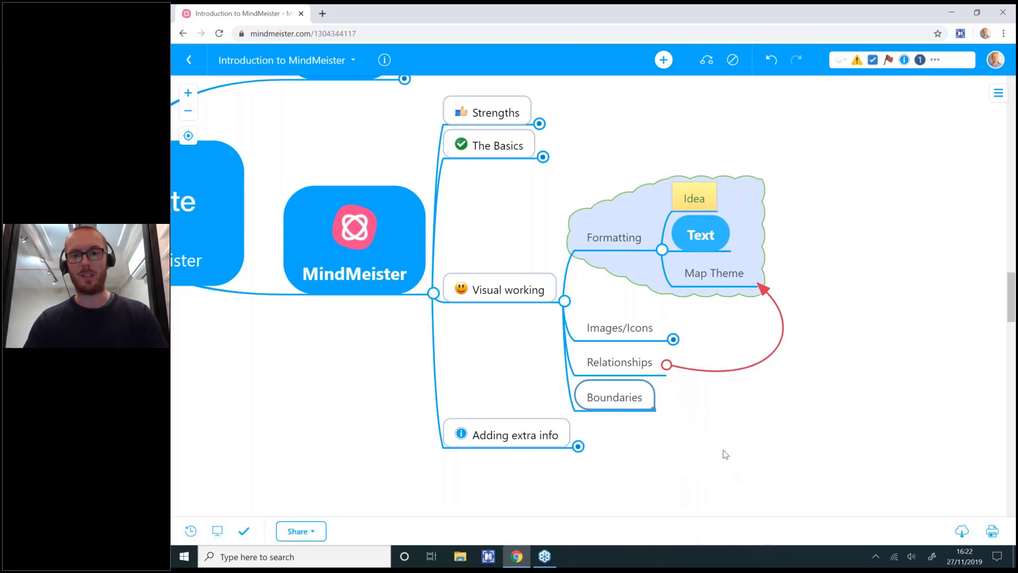
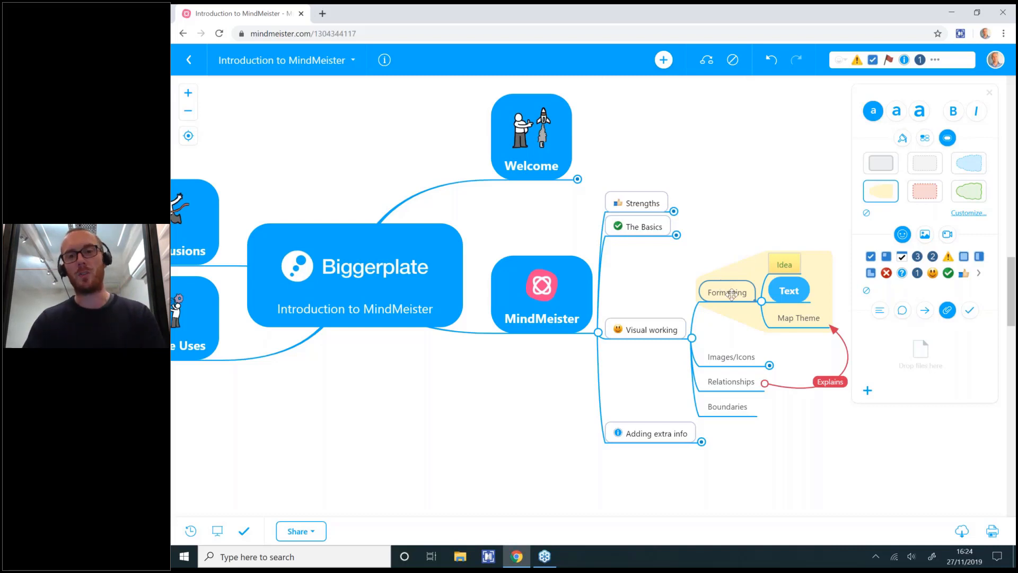
Collapse the "Formatting" and "Visual working" topics and hide the topic properties sidebar.
left_click(762, 302)
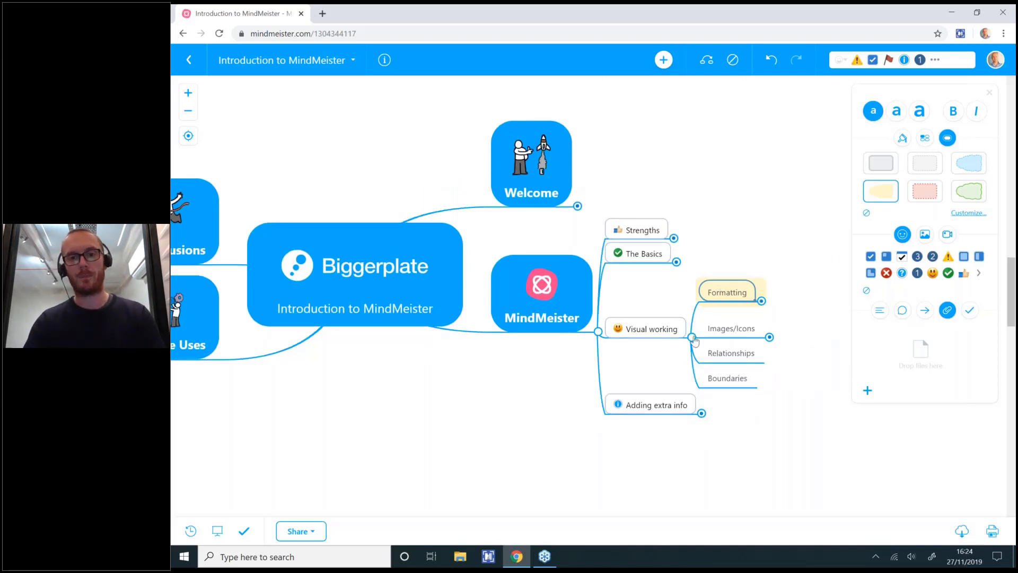
left_click(692, 338)
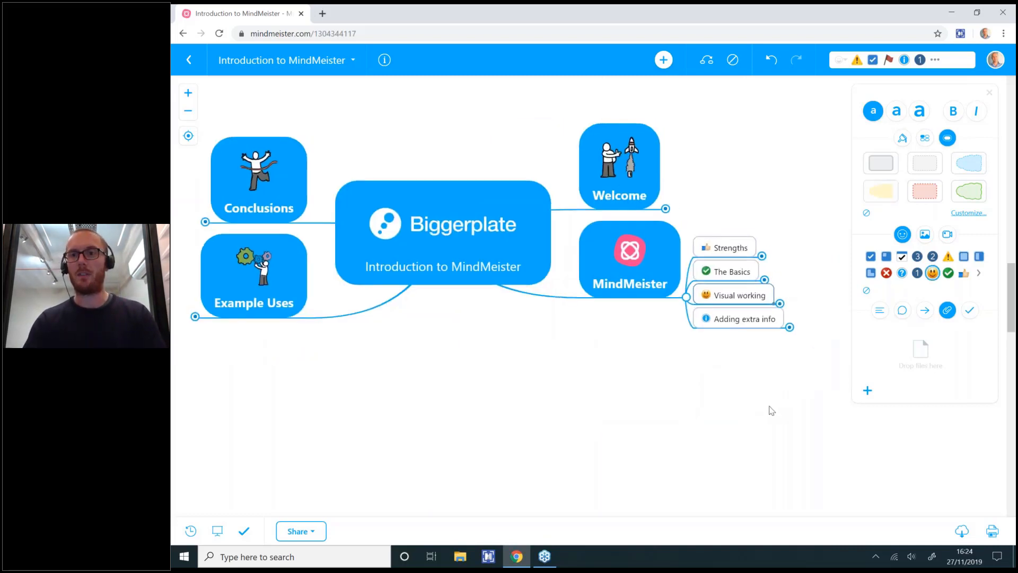
left_click(989, 93)
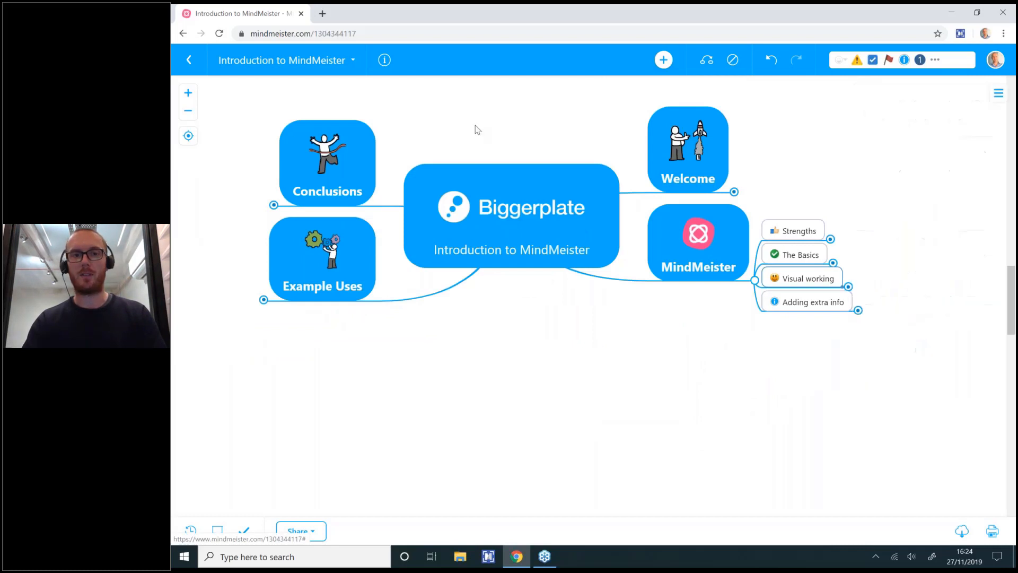
Expand the "Adding extra info" topic under "MindMeister" to show its subtopics.
left_click(189, 93)
left_click(188, 93)
left_click(189, 93)
left_click(188, 94)
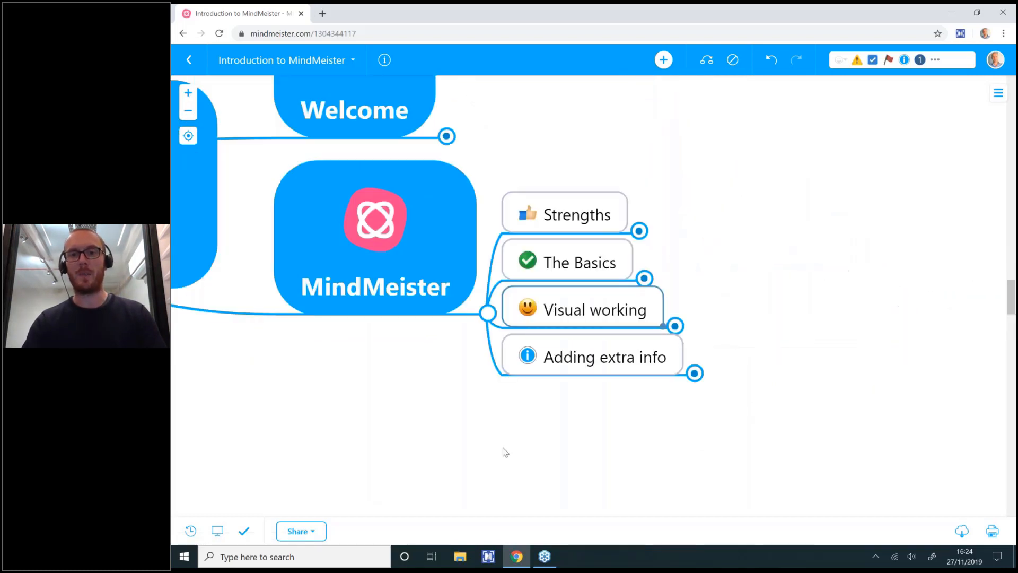
left_click(612, 387)
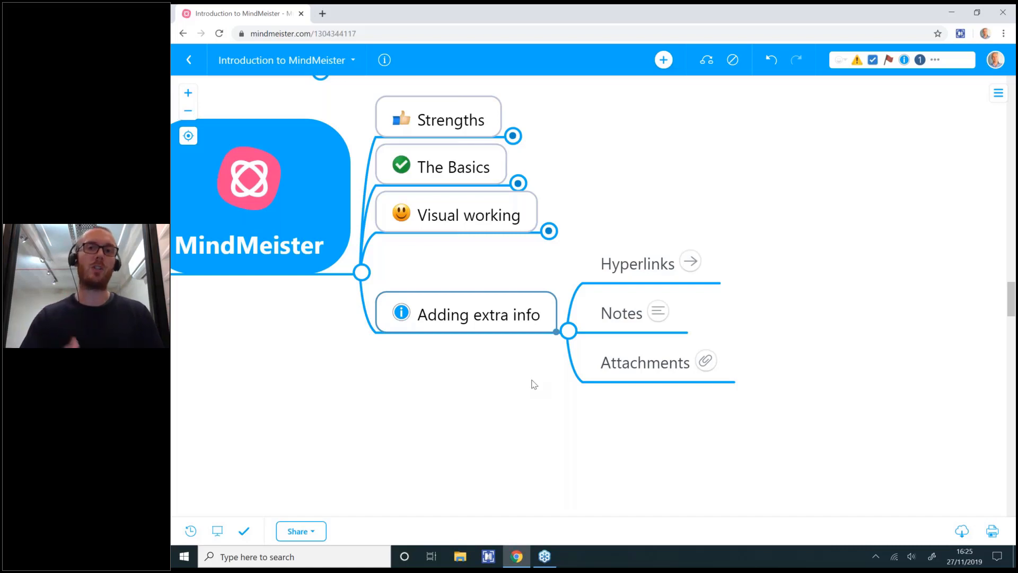
Open the link settings of the "Hyperlinks" topic and remove its existing URL.
left_click(624, 273)
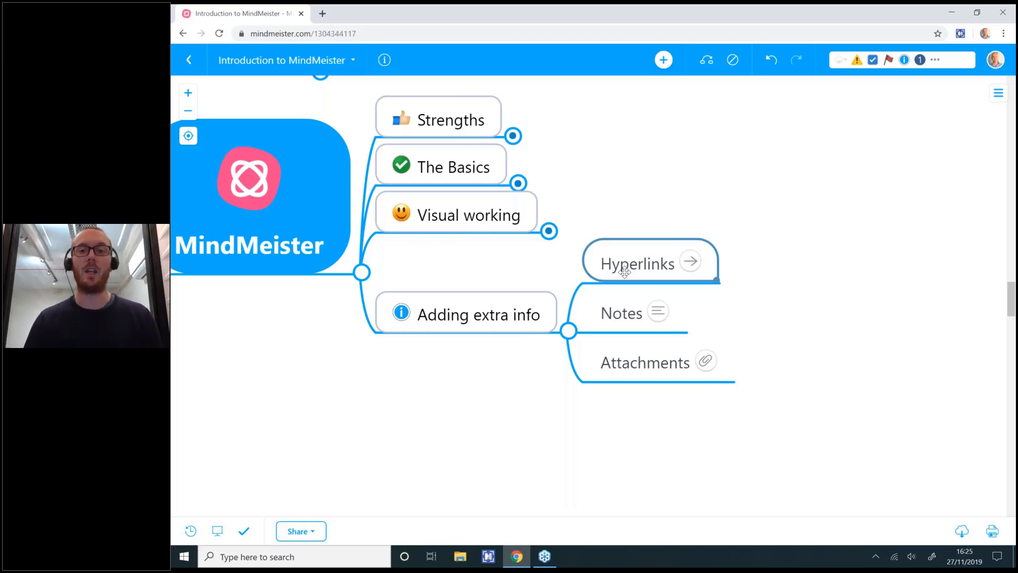
left_click(999, 93)
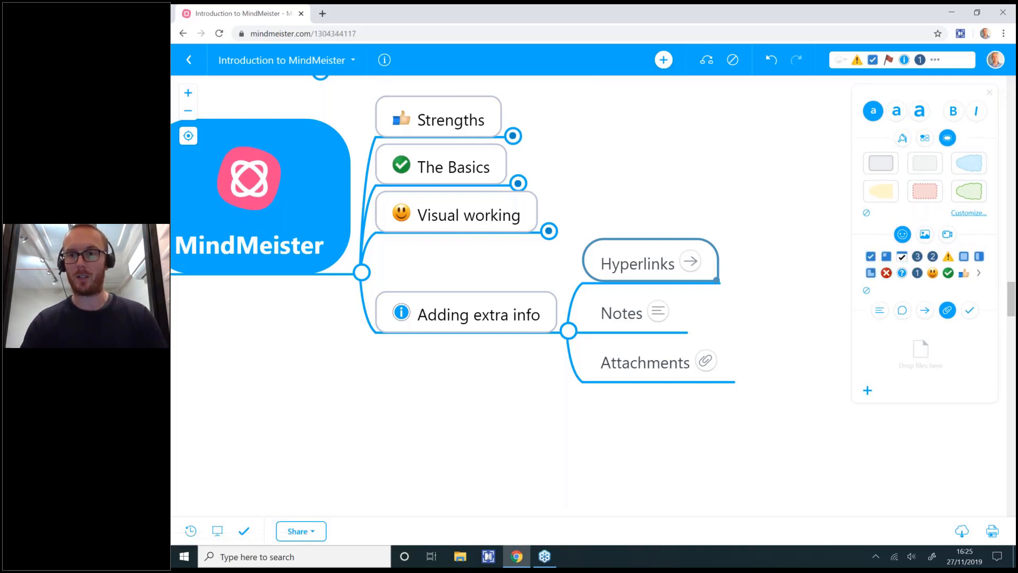
left_click(925, 313)
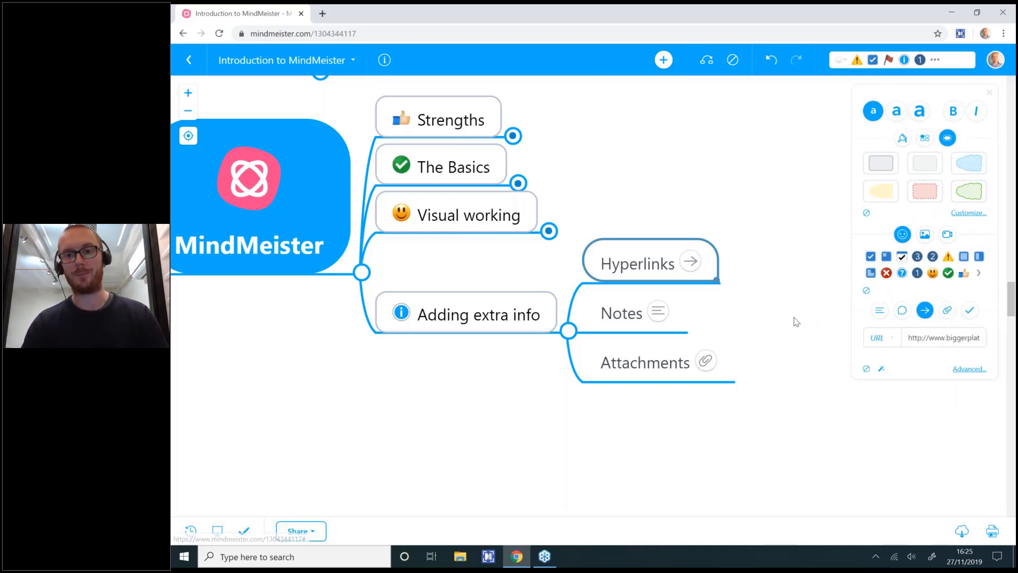
left_click(934, 342)
key("BackSpace")
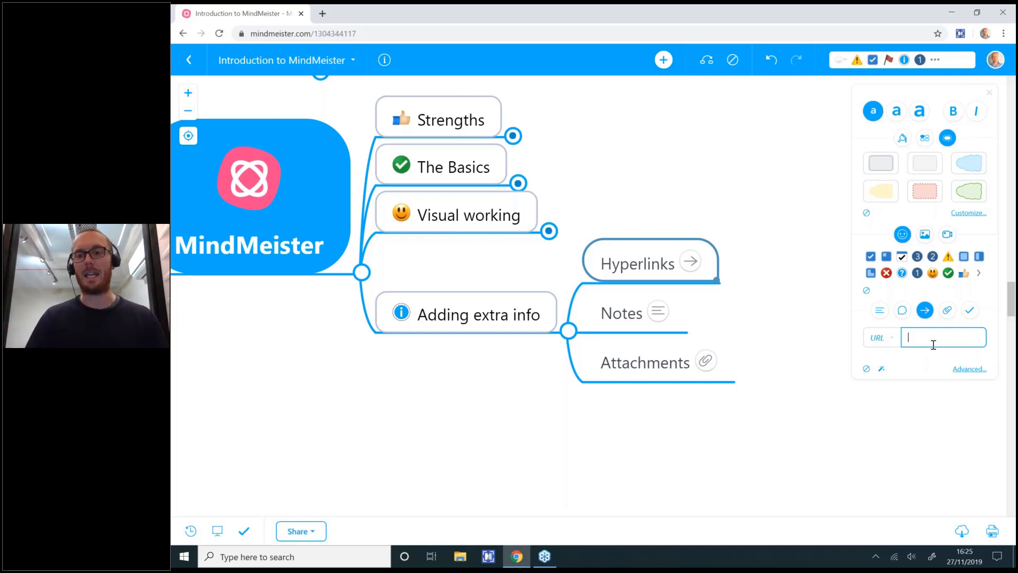
double_click(637, 271)
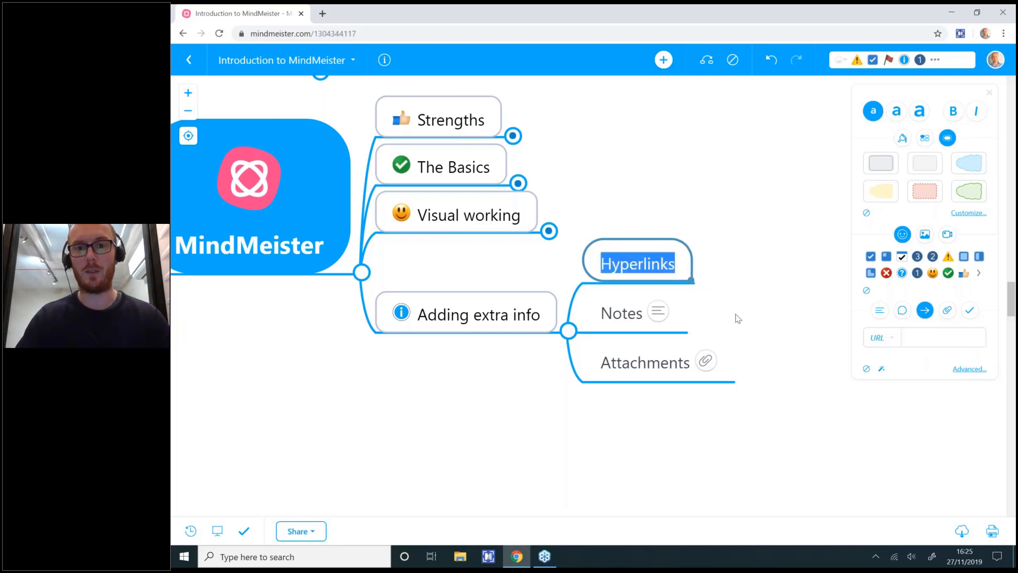
left_click(736, 314)
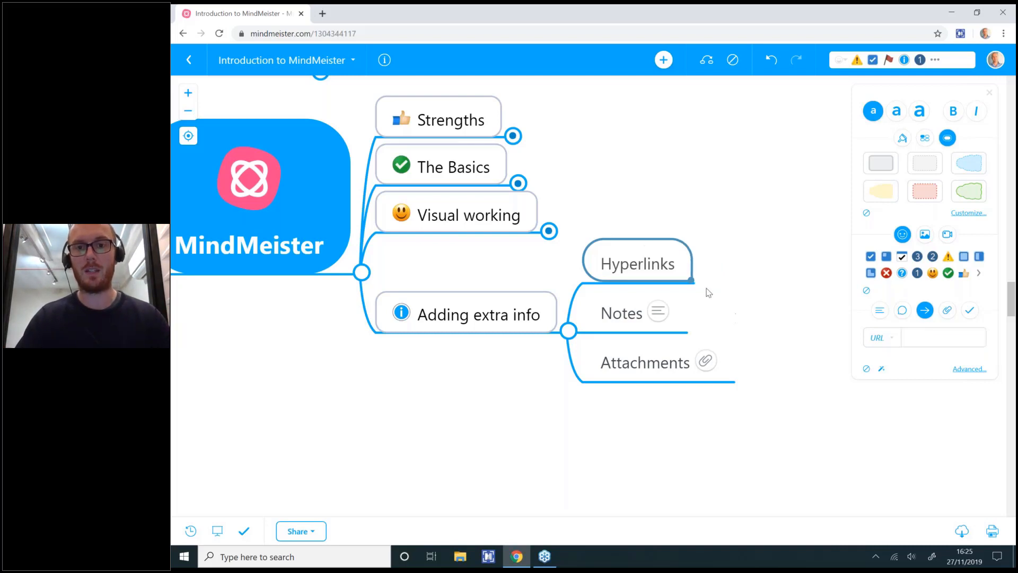
left_click(920, 342)
type("www.")
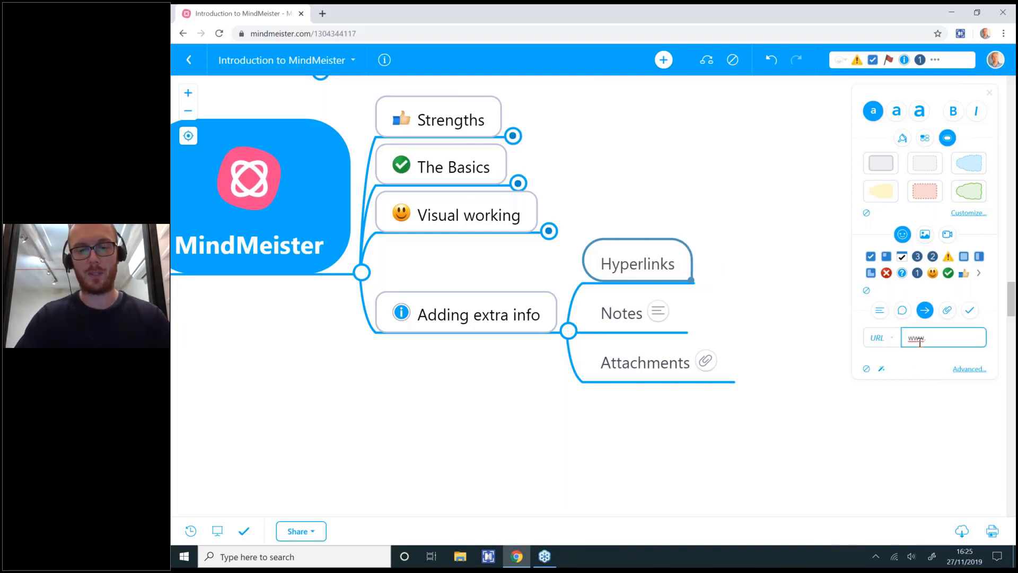
type("biggerplate")
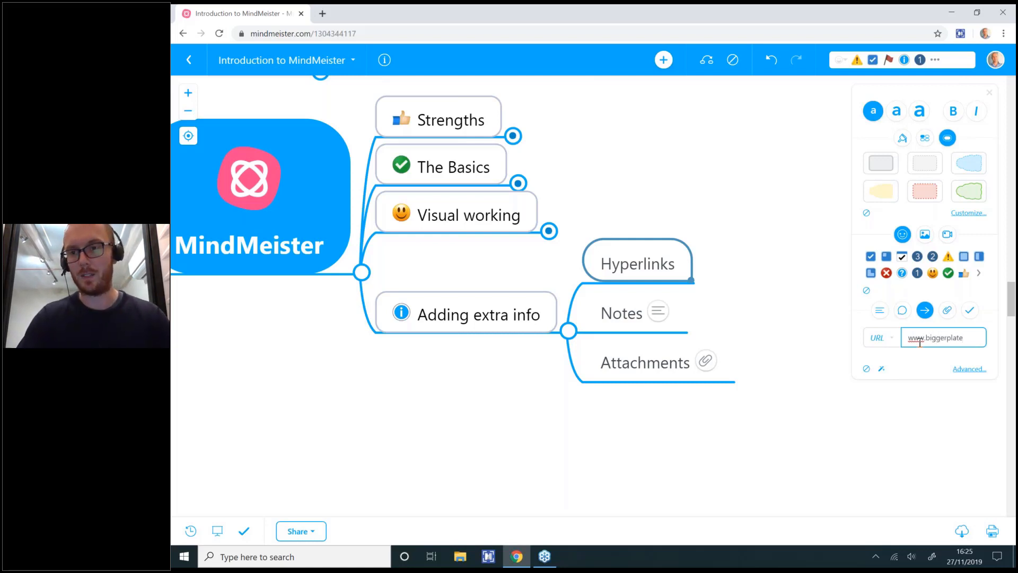
type(".com")
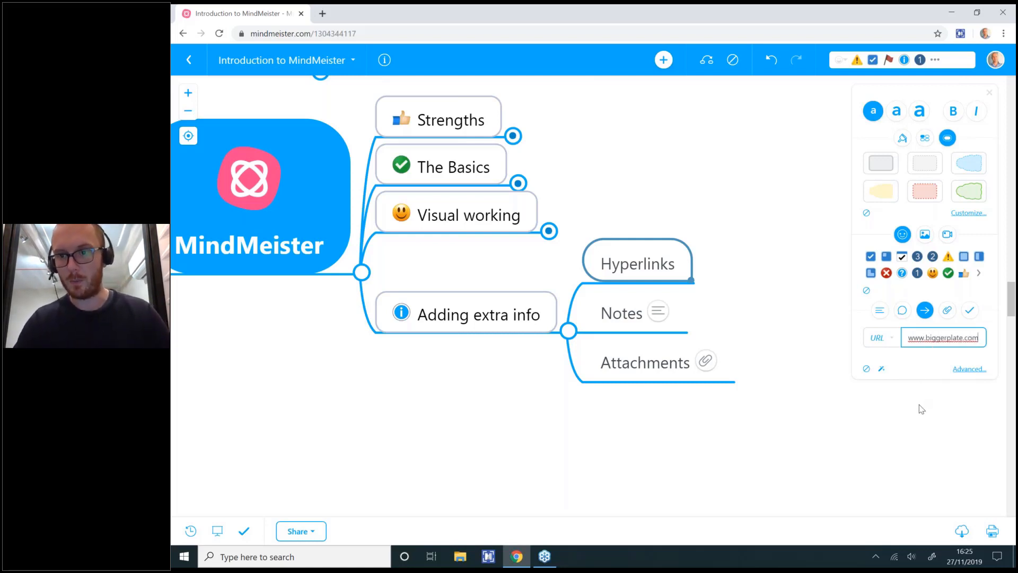
key("Return")
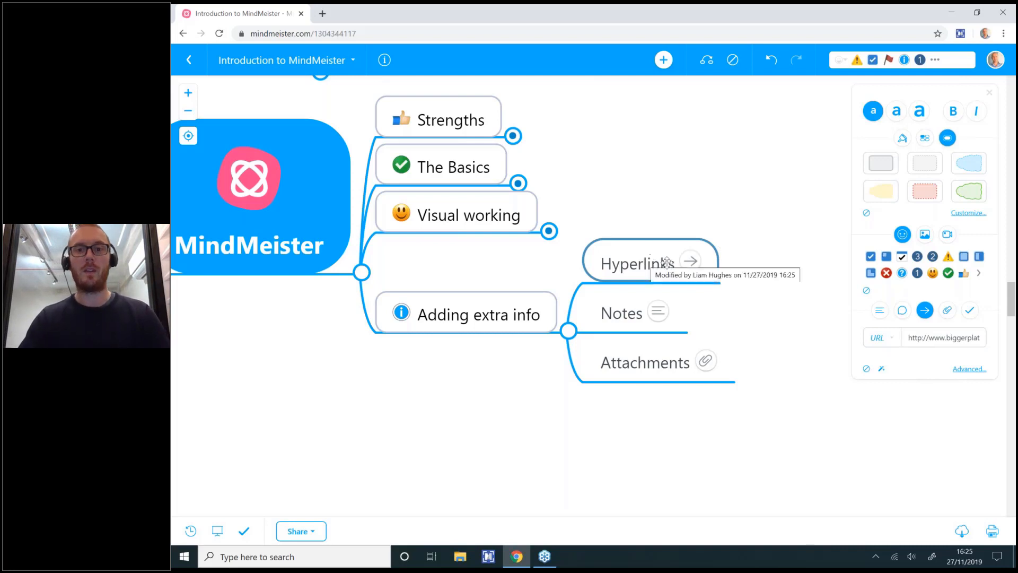
Follow the "Hyperlinks" topic's link to the Biggerplate website and return to the mind map.
left_click(690, 262)
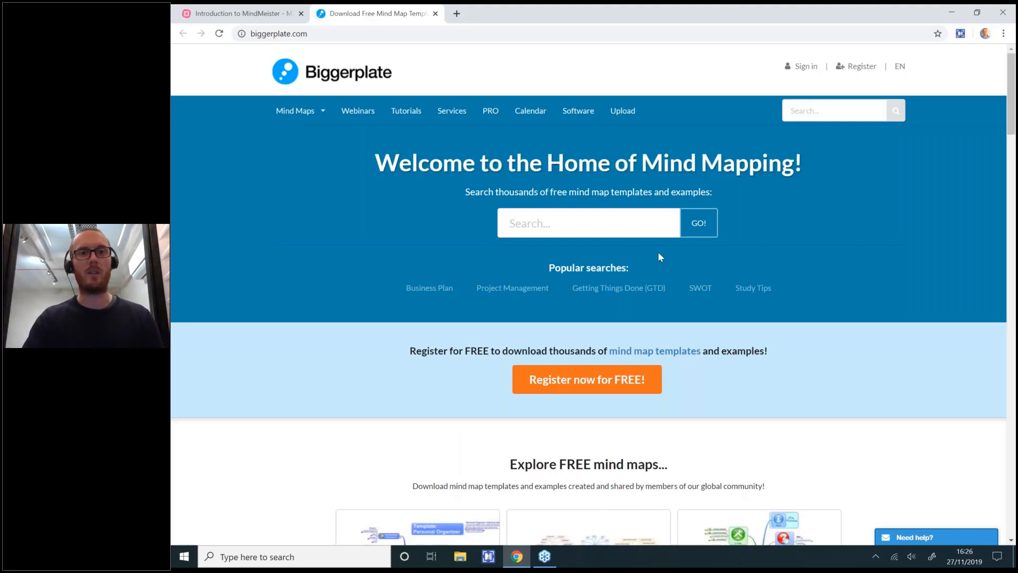
key("ctrl+shift+Tab")
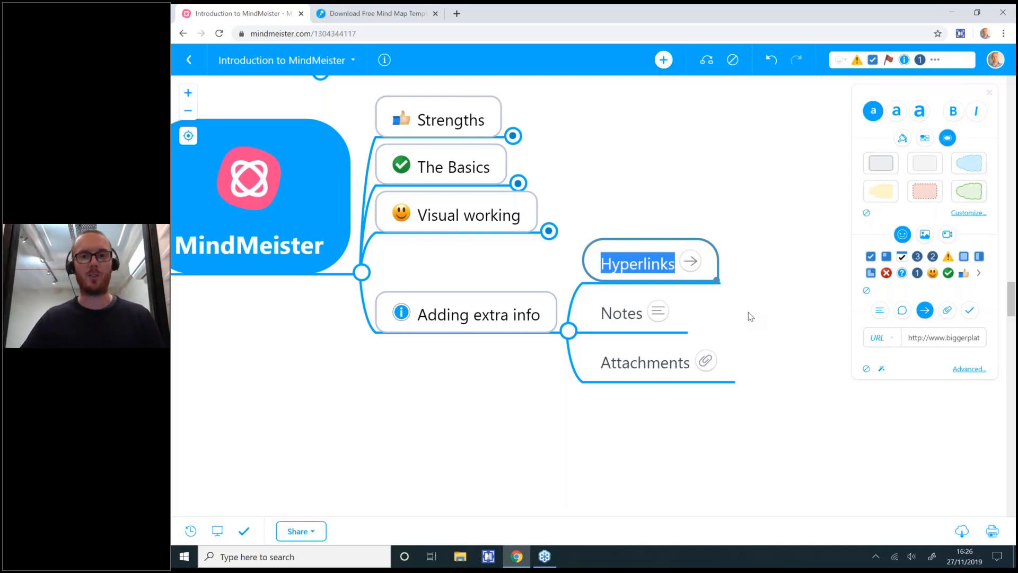
left_click(596, 309)
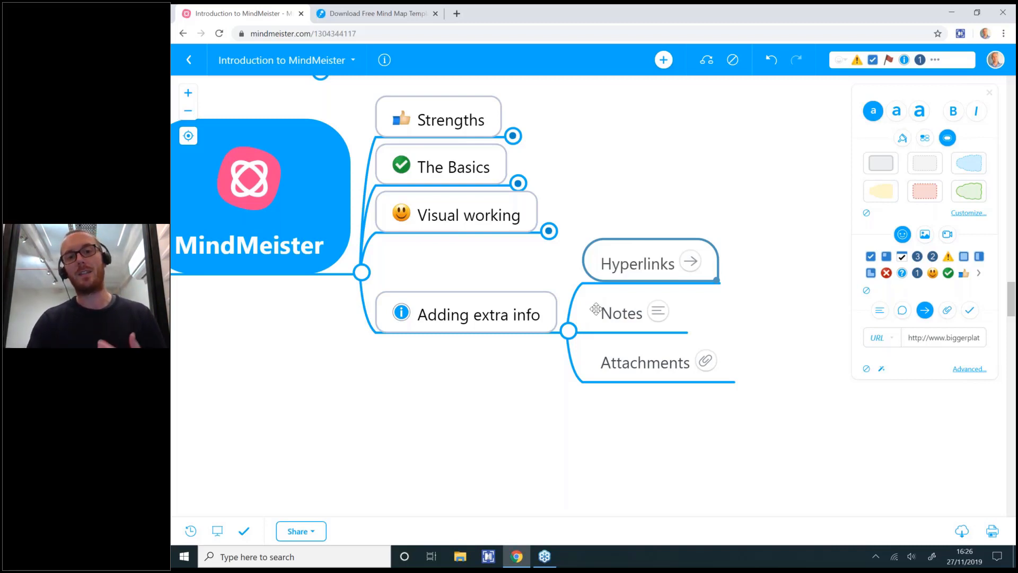
Add two subtopics named "Service page" and "About us page" under the "Hyperlinks" topic.
left_click(619, 267)
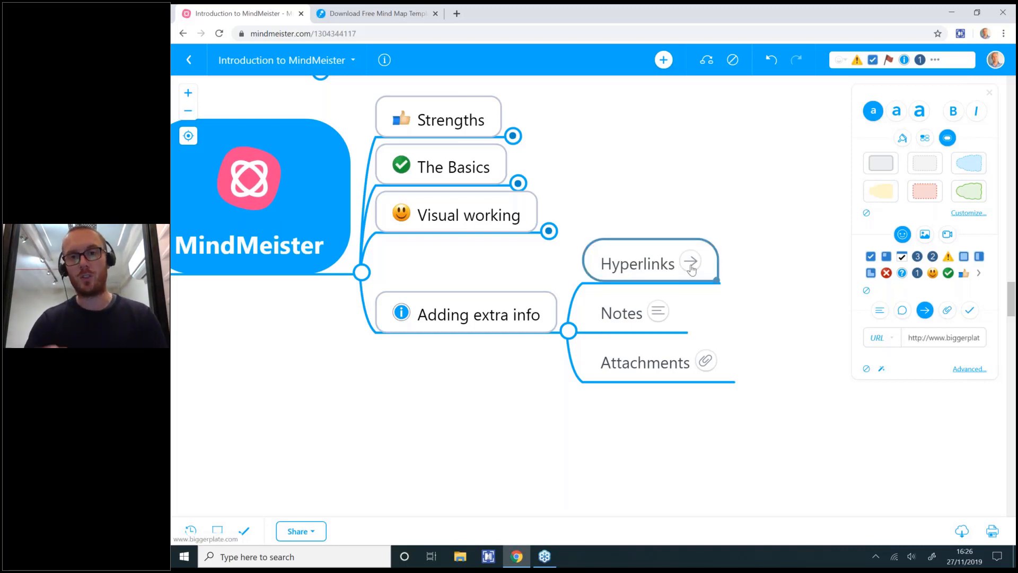
mouse_move(691, 270)
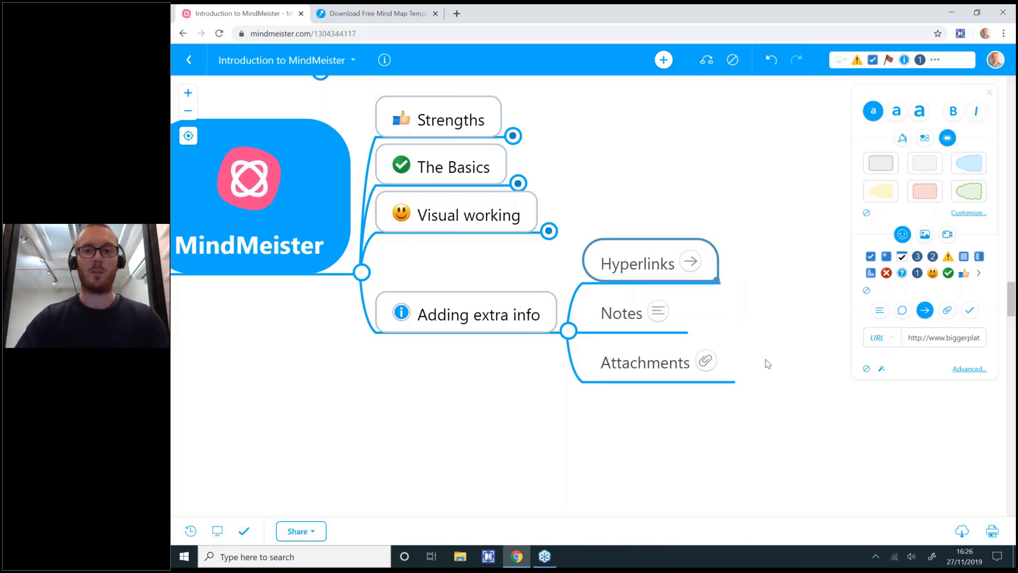
key("Tab")
type("Servic")
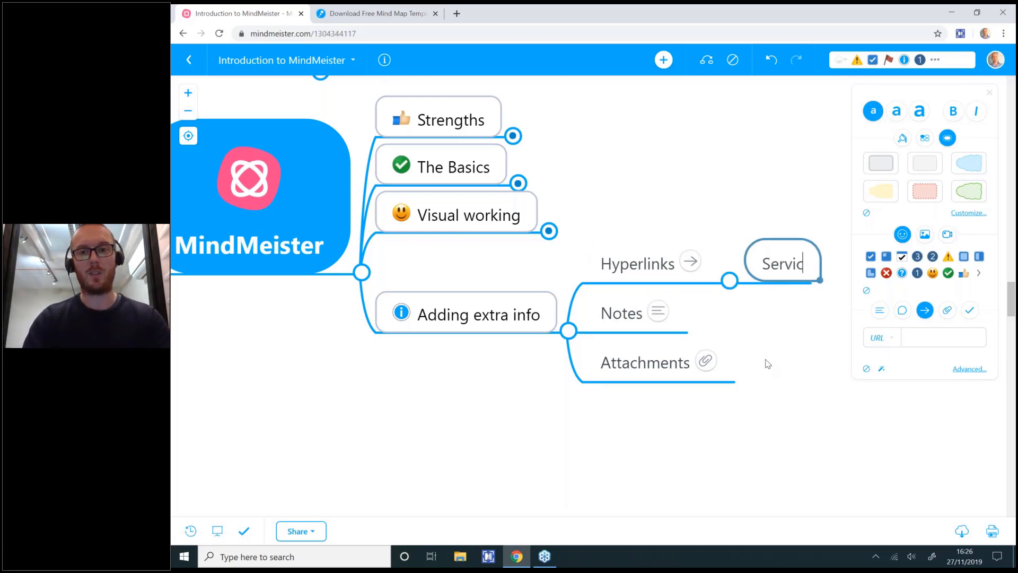
type("e page")
key("Return")
type("A")
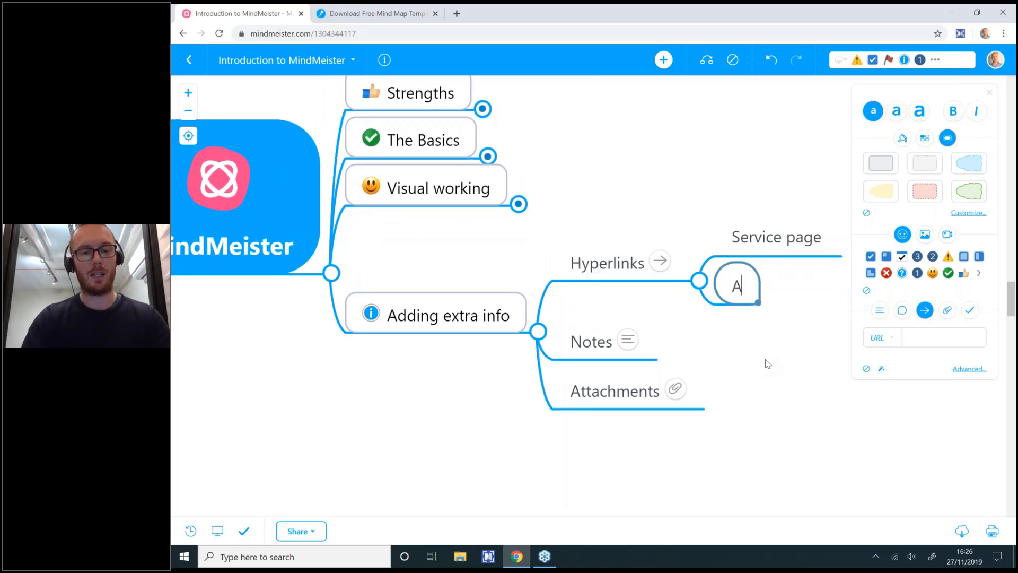
type("bout us page")
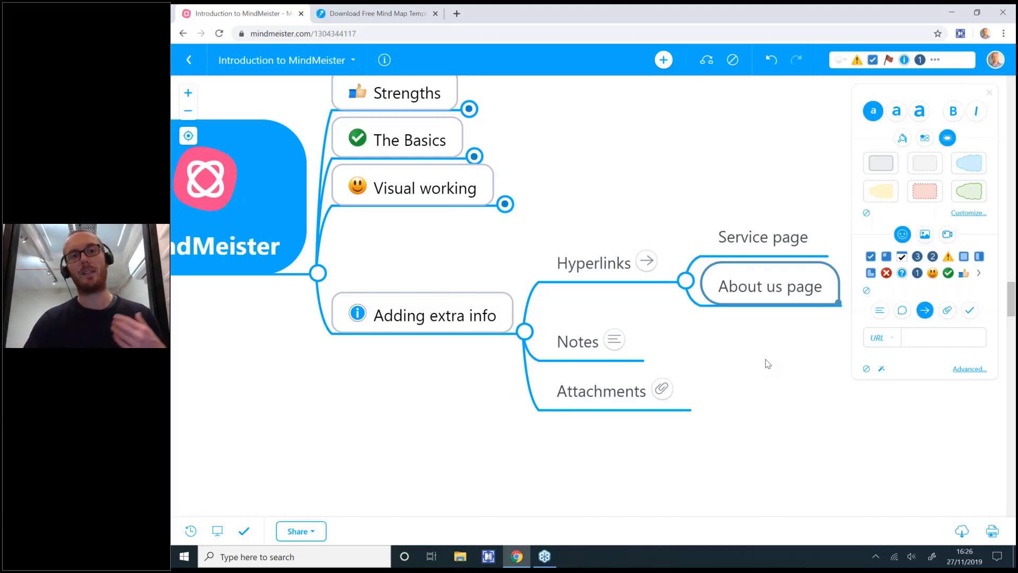
left_click(753, 239)
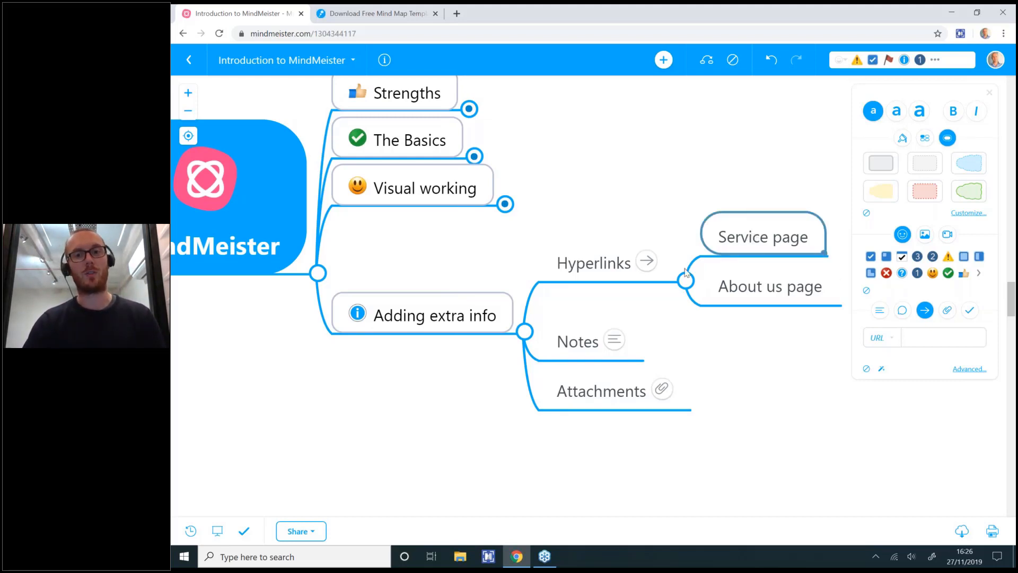
Collapse the "Hyperlinks" topic's subtopics and display the note attached to the "Notes" topic.
left_click(684, 281)
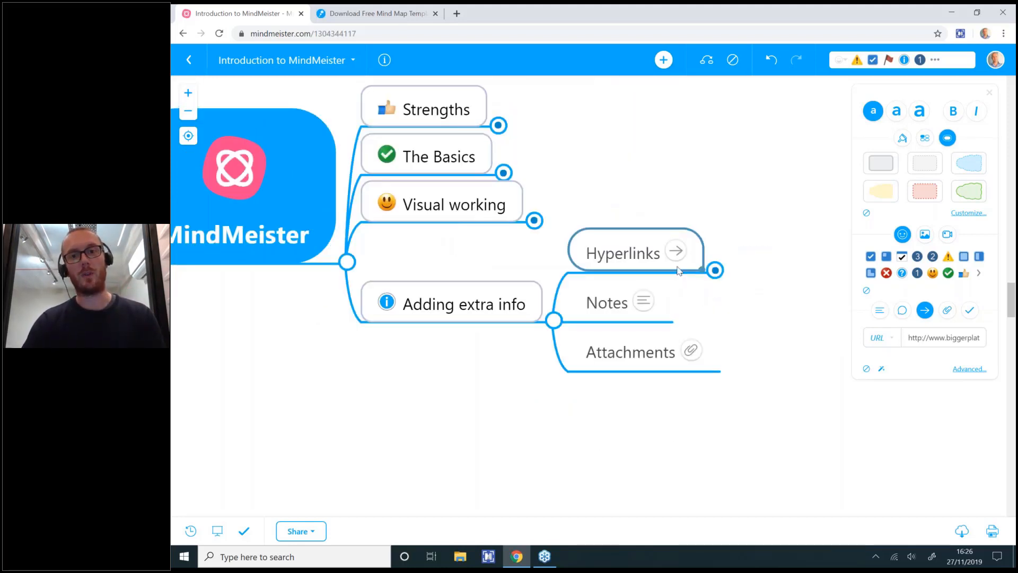
mouse_move(678, 255)
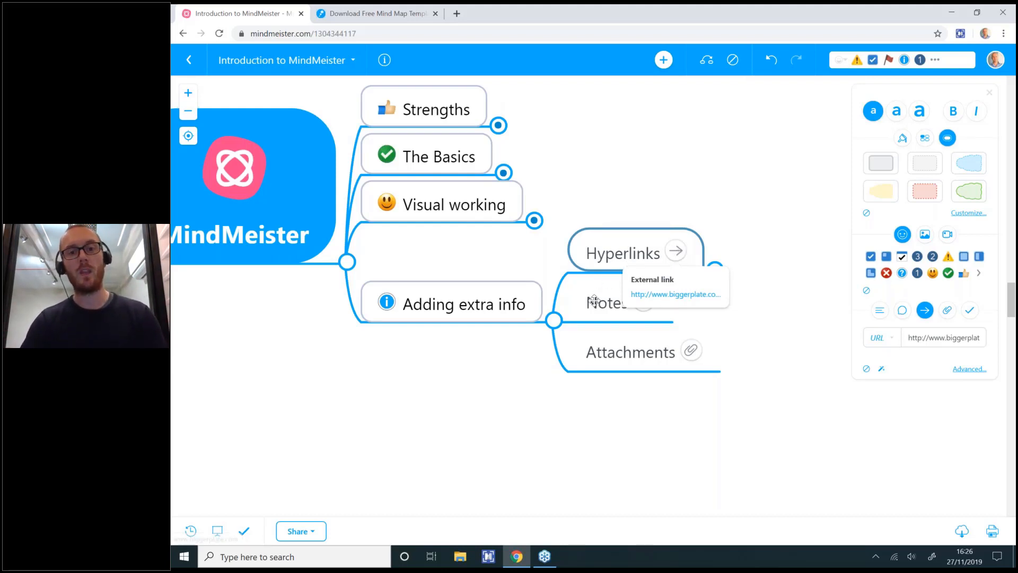
key("Down")
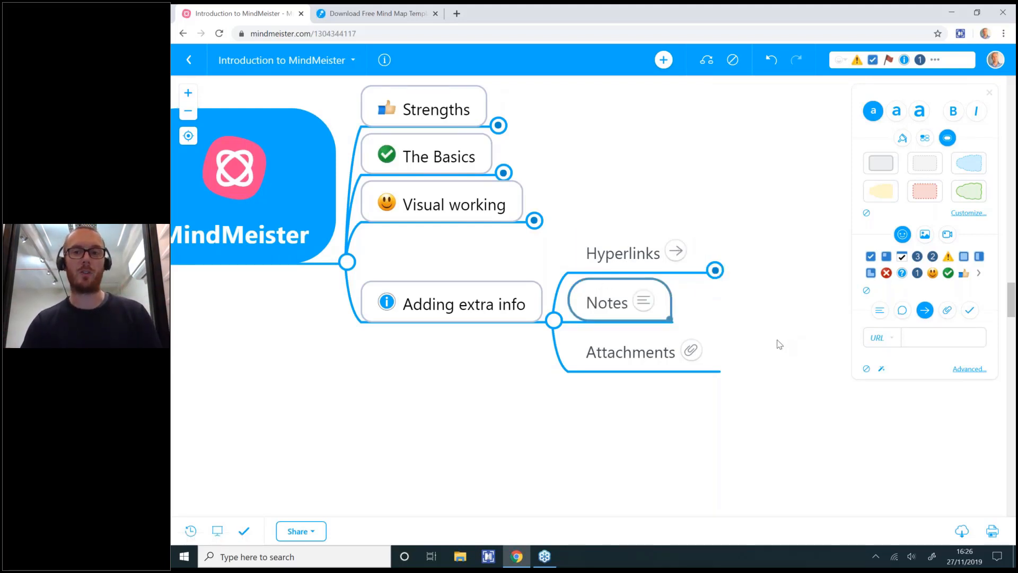
left_click(880, 311)
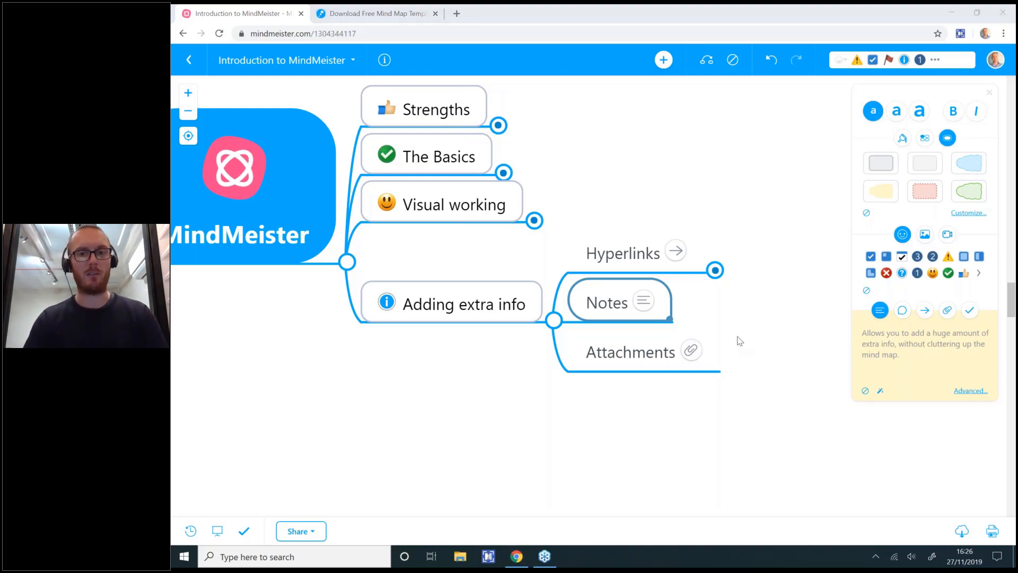
Add a subtopic named "Competitor analysis" under the "Notes" topic.
left_click(659, 313)
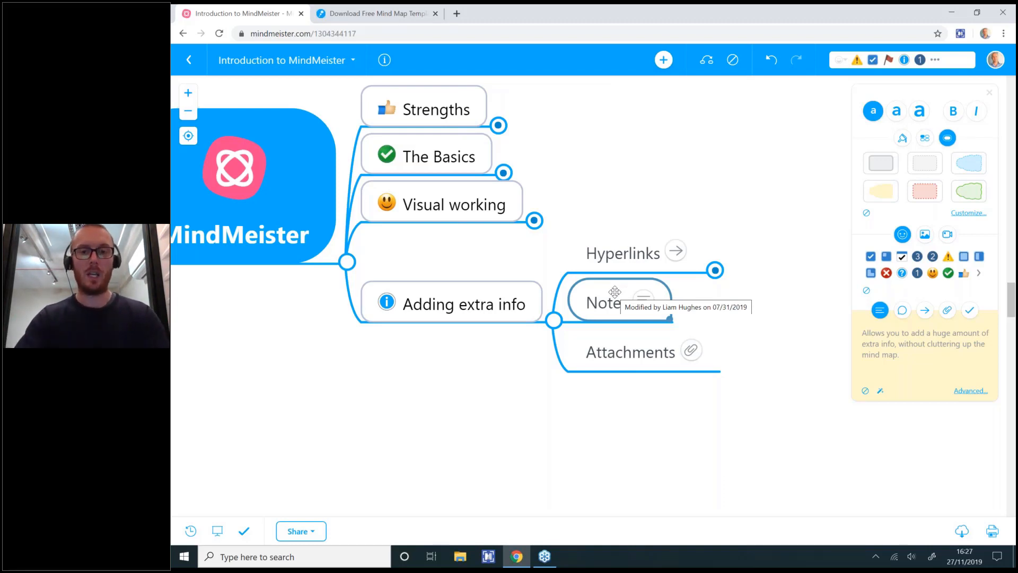
key("Tab")
type("Compet")
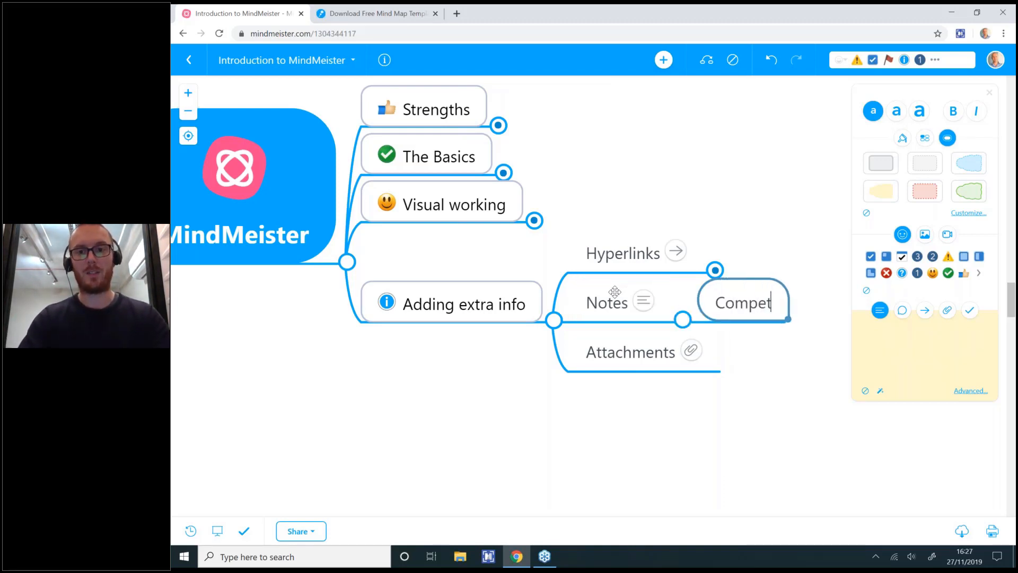
type("itor anal")
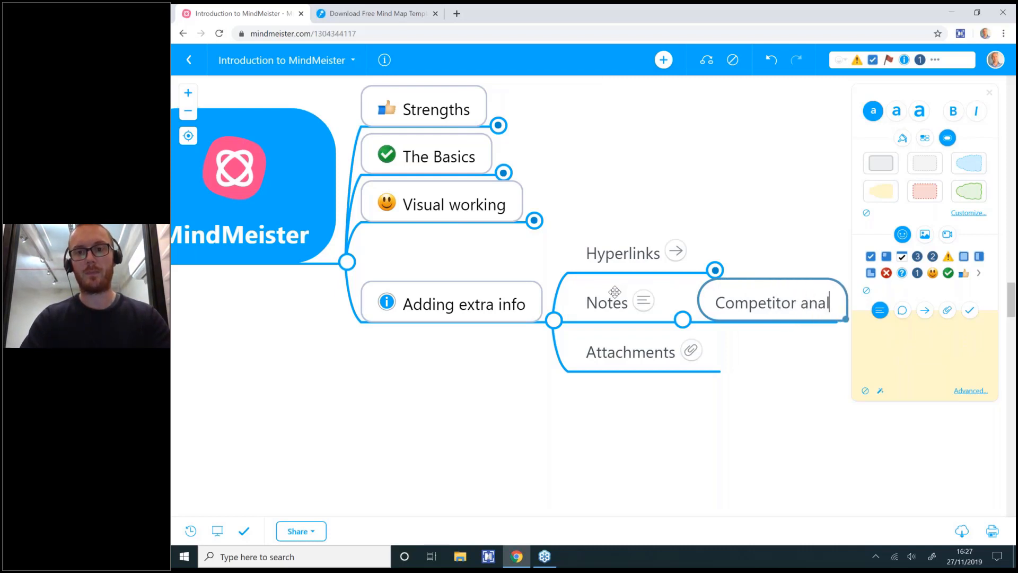
type("ysis")
key("Return")
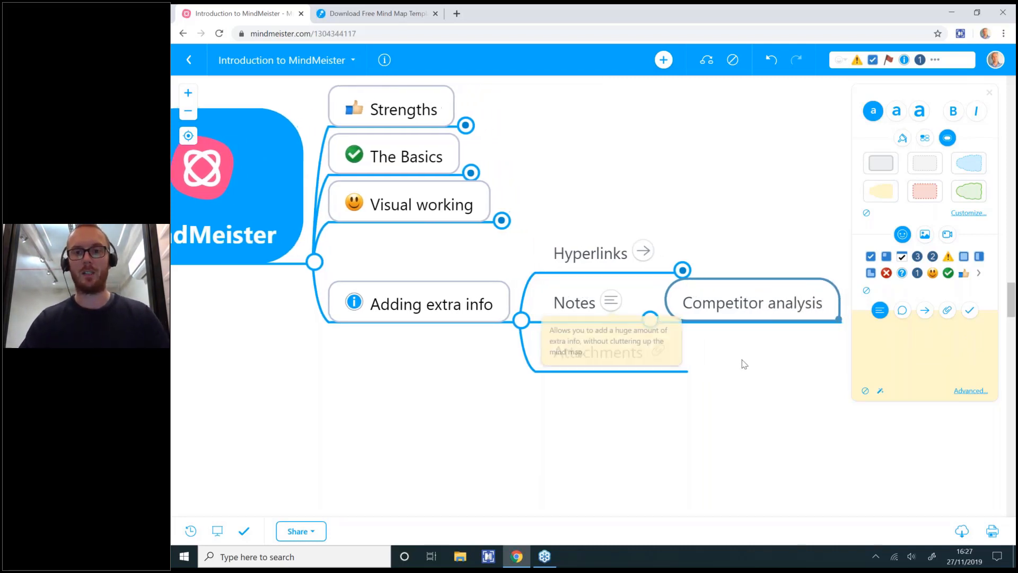
Give the "Competitor analysis" topic the note "Add lots of extra information about competitor, without cluttering the main map".
left_click(884, 340)
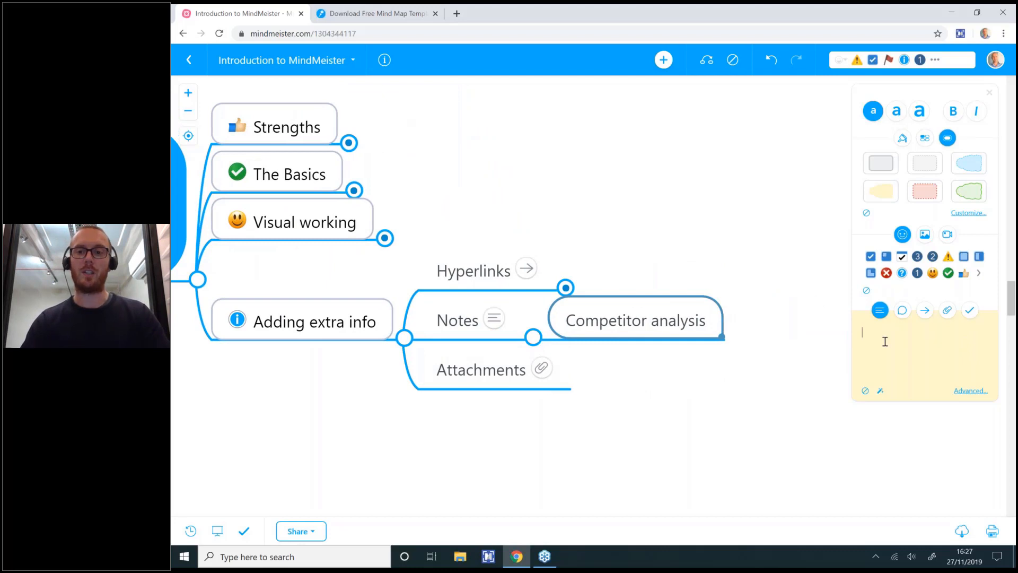
type("Add")
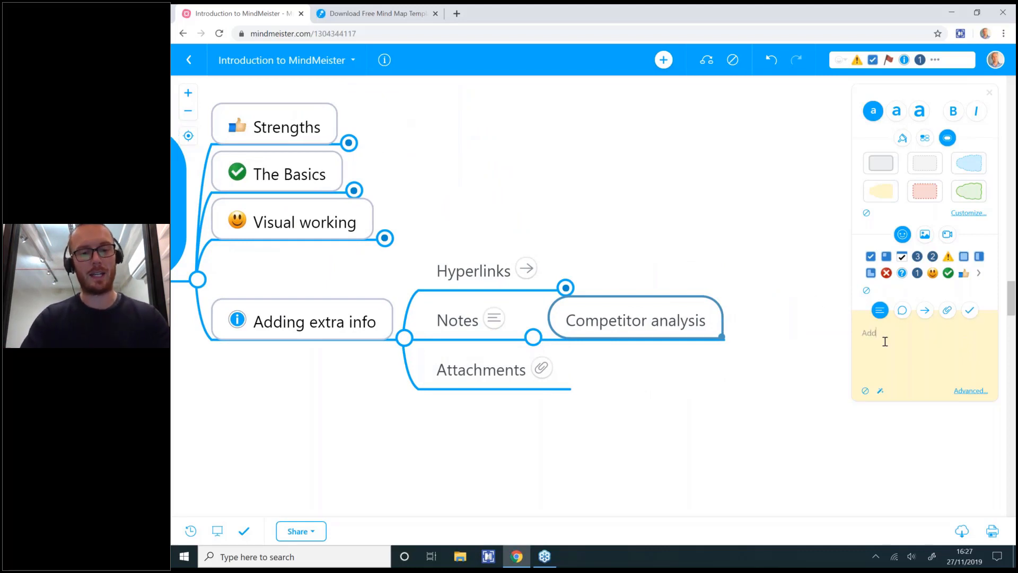
type(" lots of extra i")
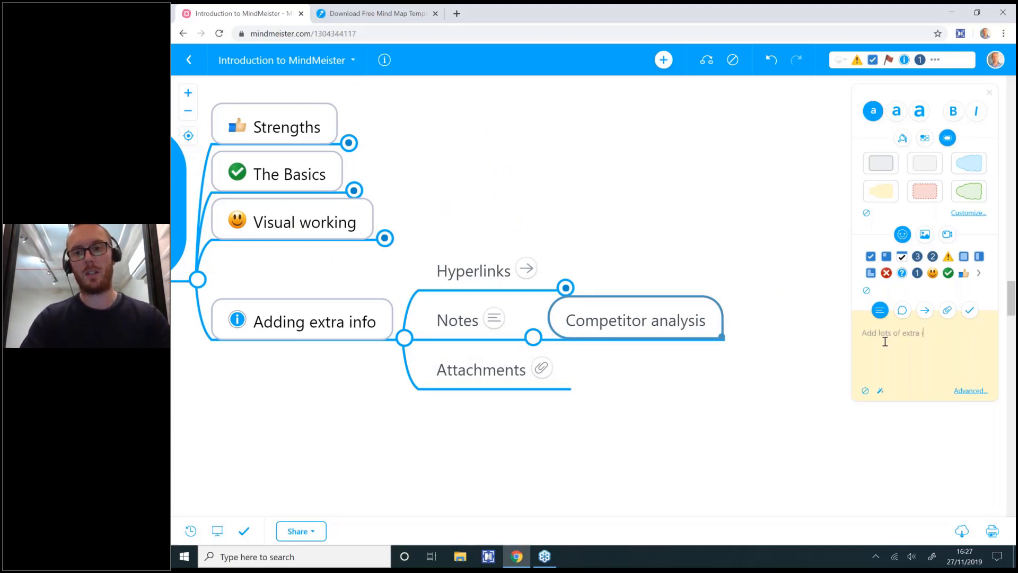
type("nformation about compe")
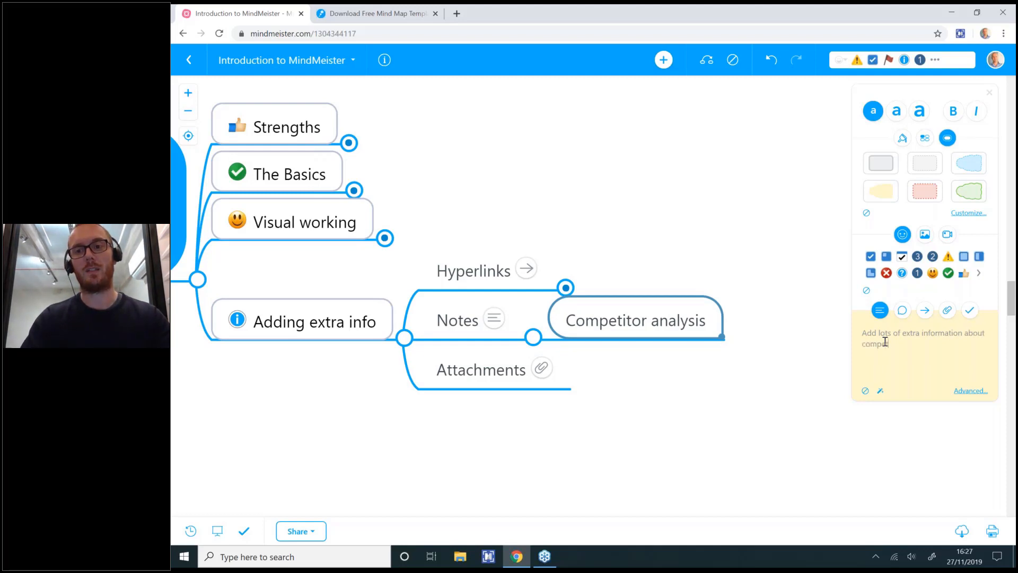
type("titor, without")
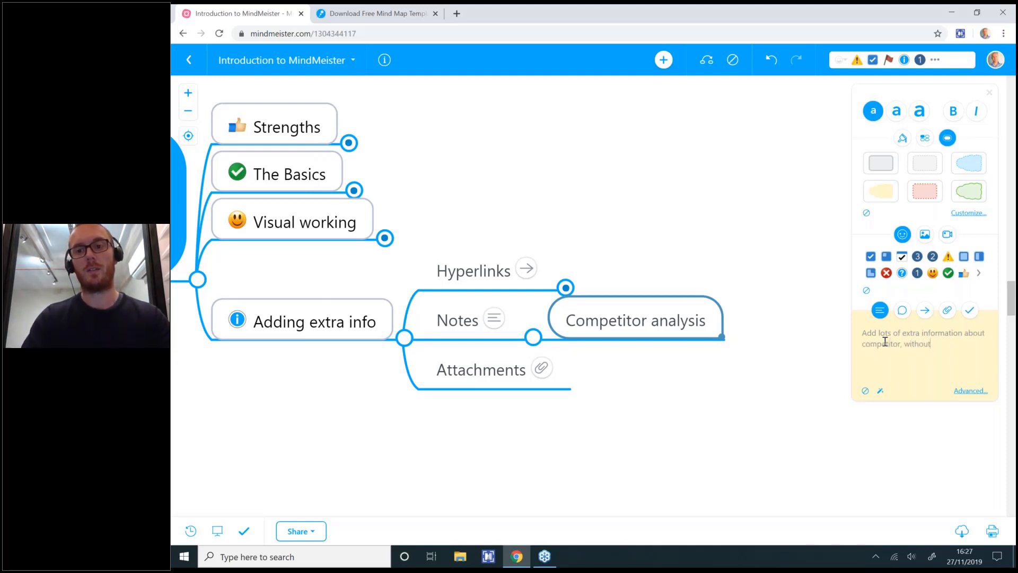
type(" cluttering the main map")
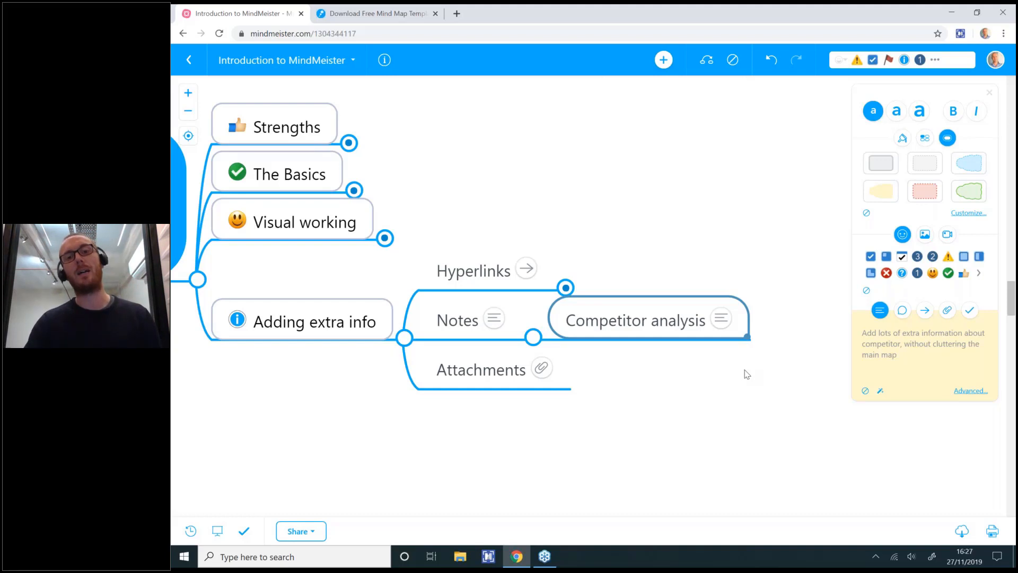
Leave the note text and collapse the "Notes" topic to hide its subtopic.
triple_click(916, 343)
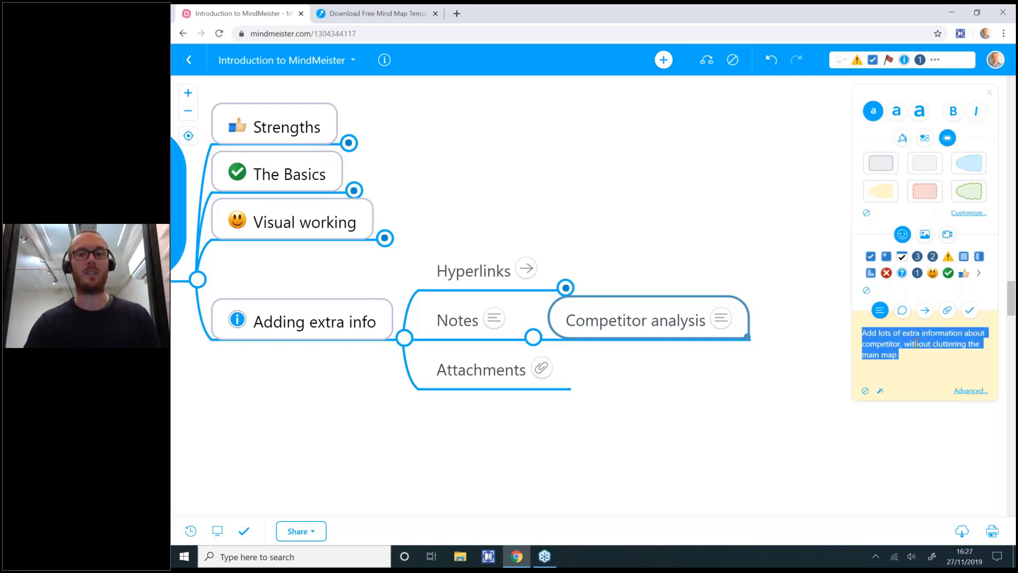
left_click(645, 381)
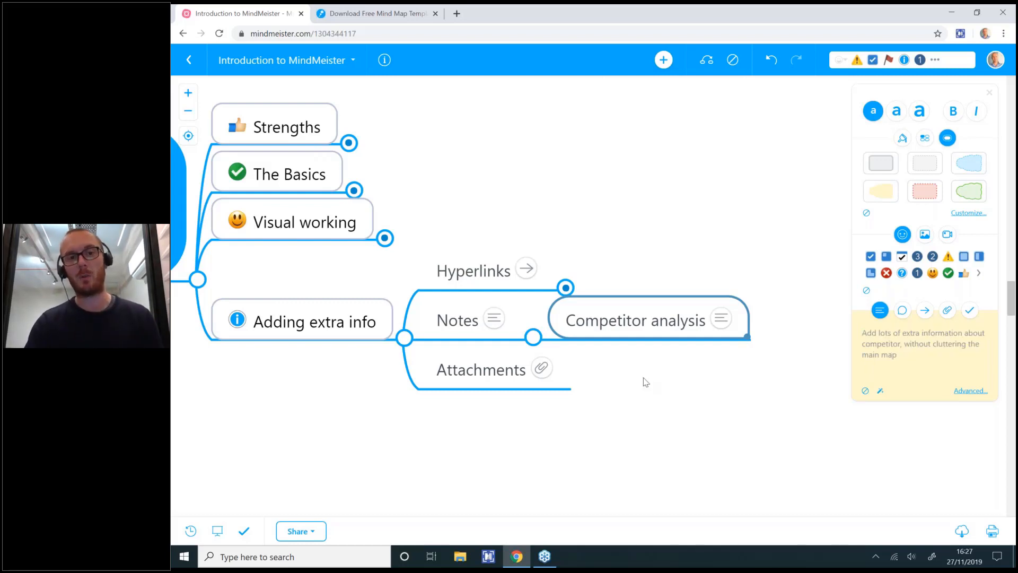
left_click_drag(666, 398, 786, 375)
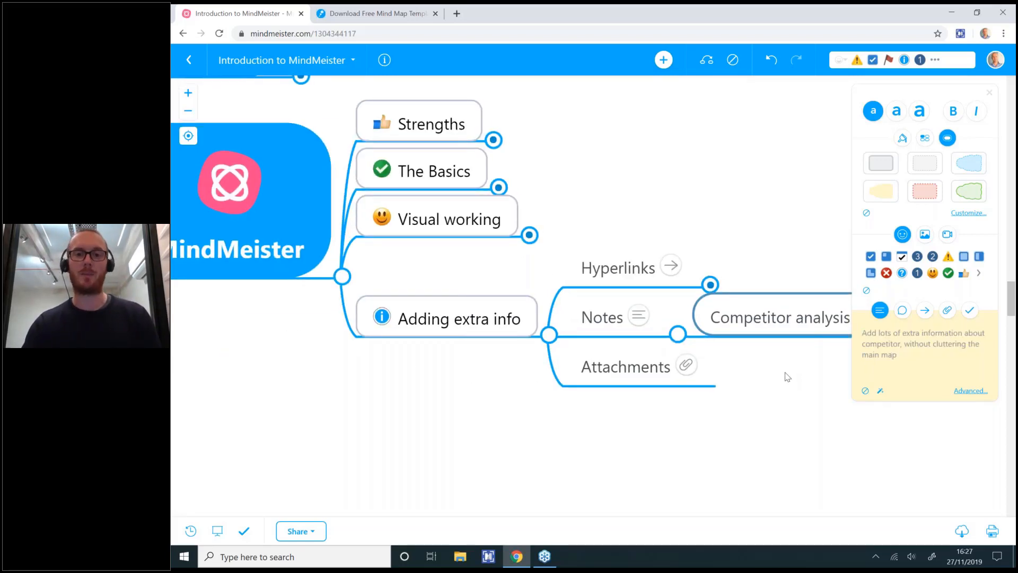
left_click(678, 334)
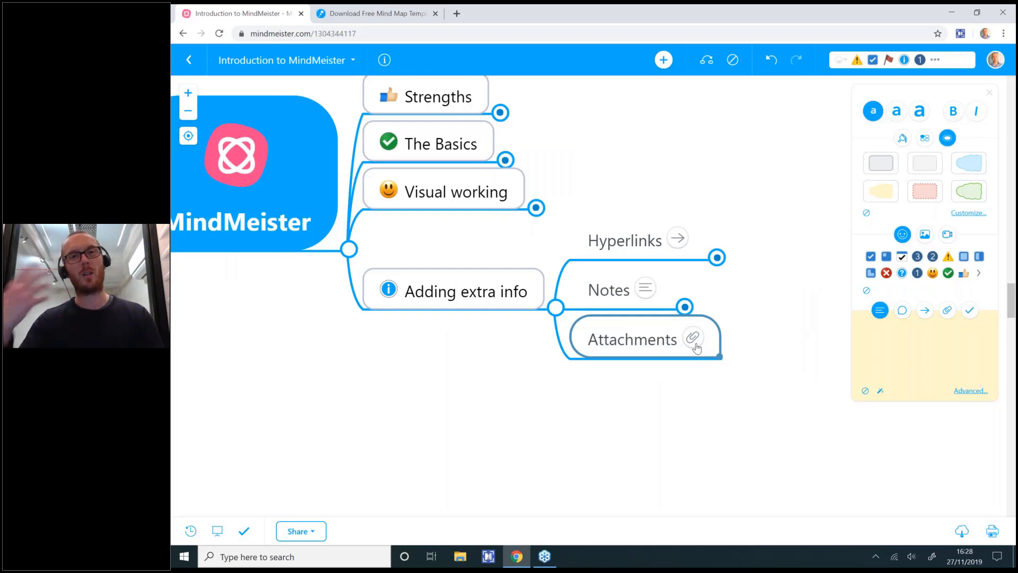
Preview the file "Biggerplate for Business.pdf" attached to the "Attachments" topic, look through its pages and close it.
mouse_move(696, 348)
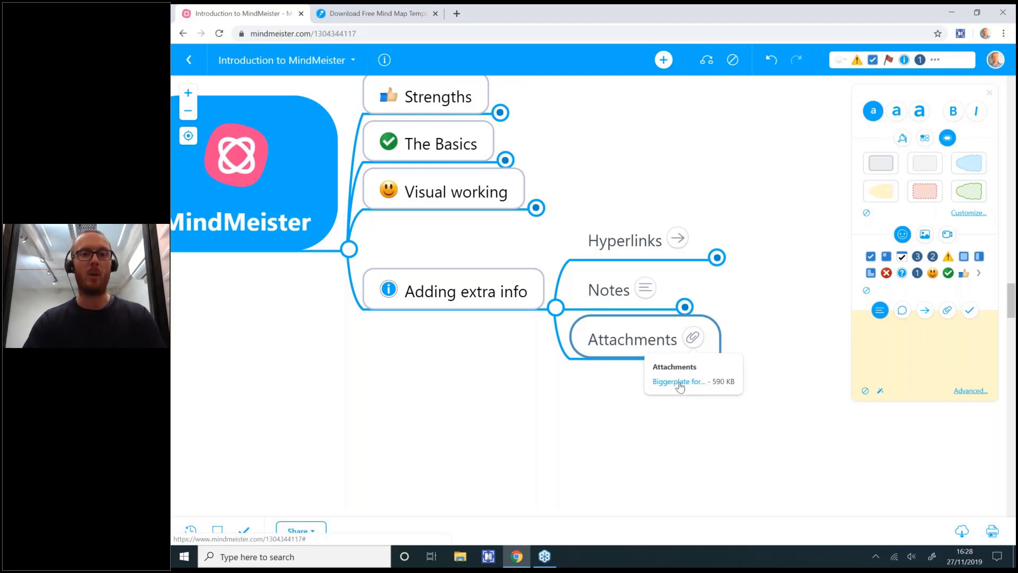
left_click(680, 386)
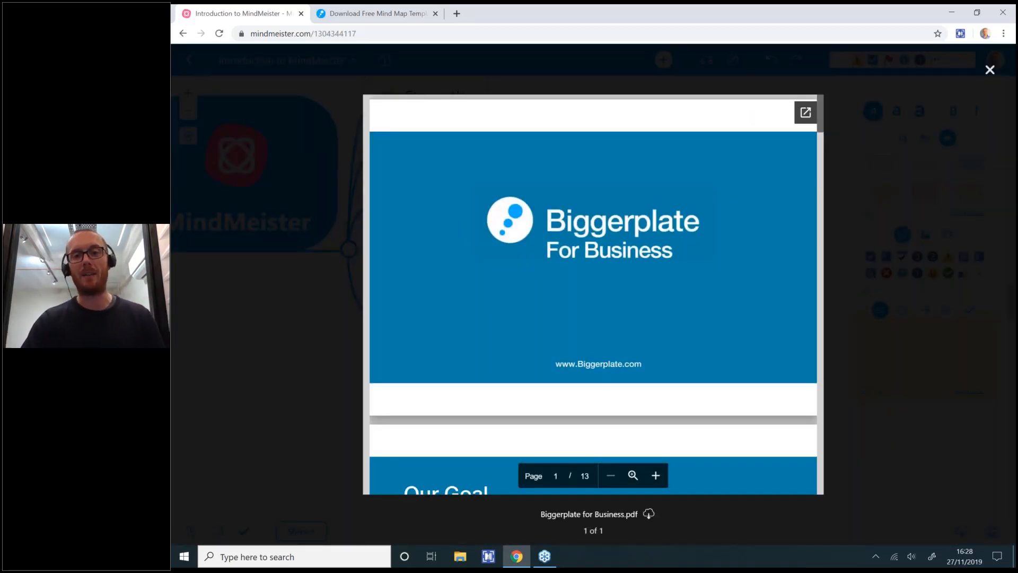
scroll(593, 295, "down", 15)
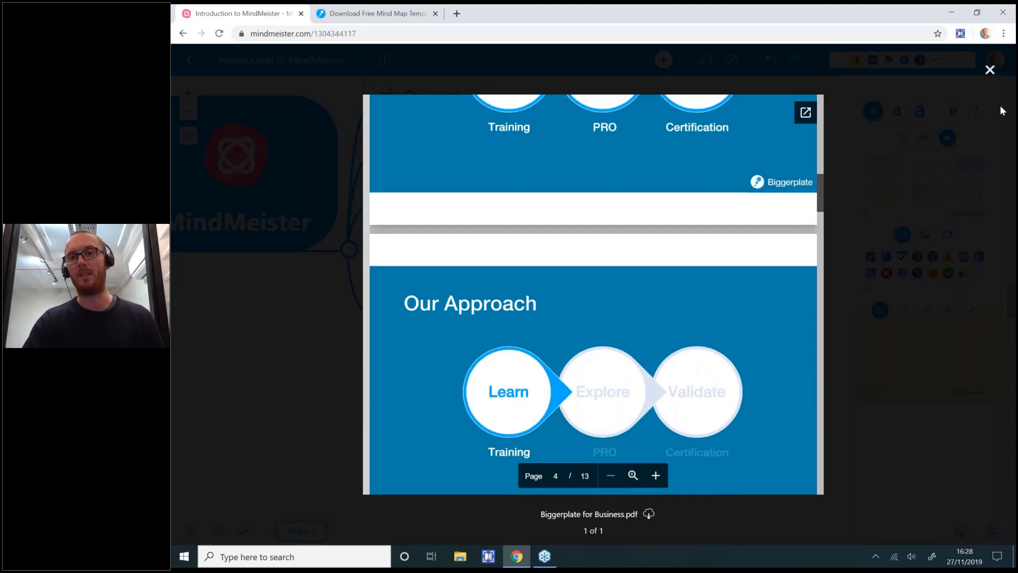
left_click(988, 71)
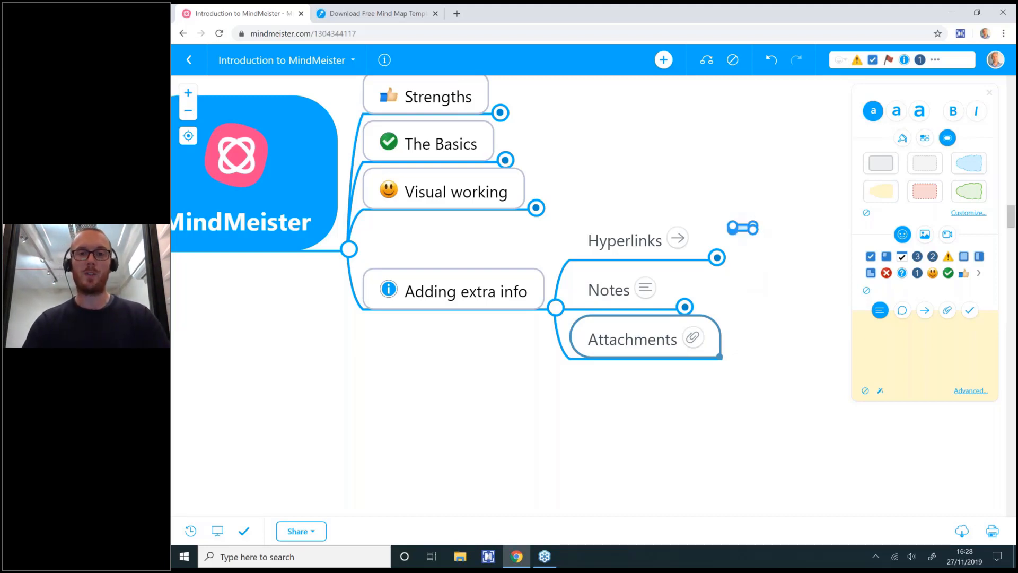
Move the "Attachments" topic above "Notes" and restore the original topic order.
left_click_drag(743, 227, 564, 366)
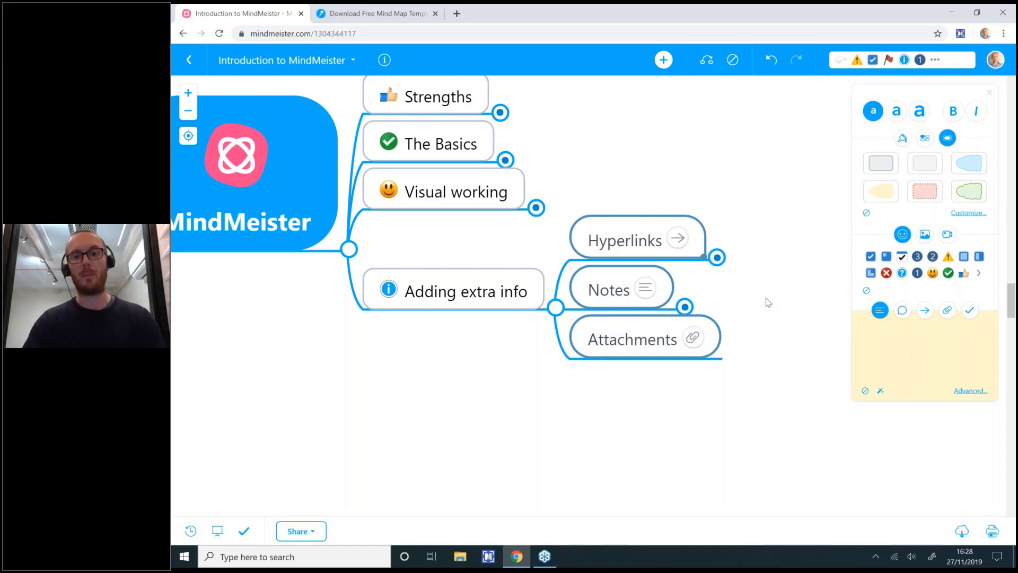
left_click(638, 341)
left_click_drag(638, 322, 687, 266)
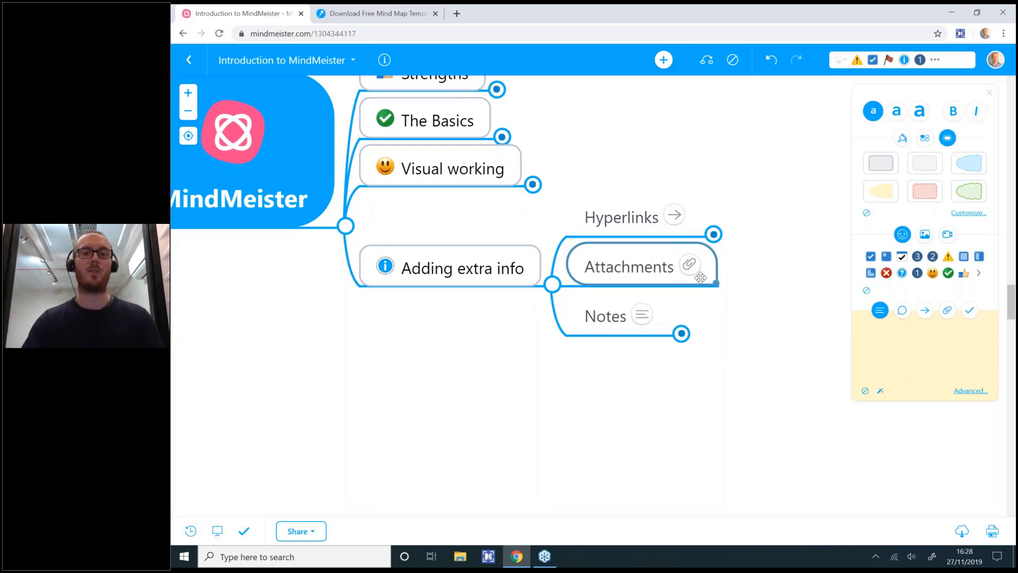
left_click(589, 316)
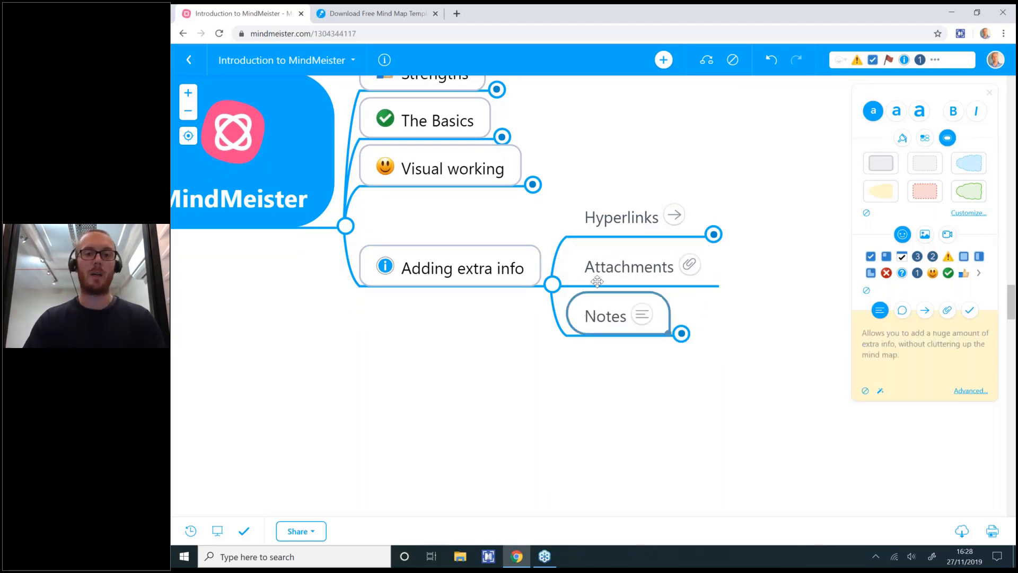
left_click(615, 215)
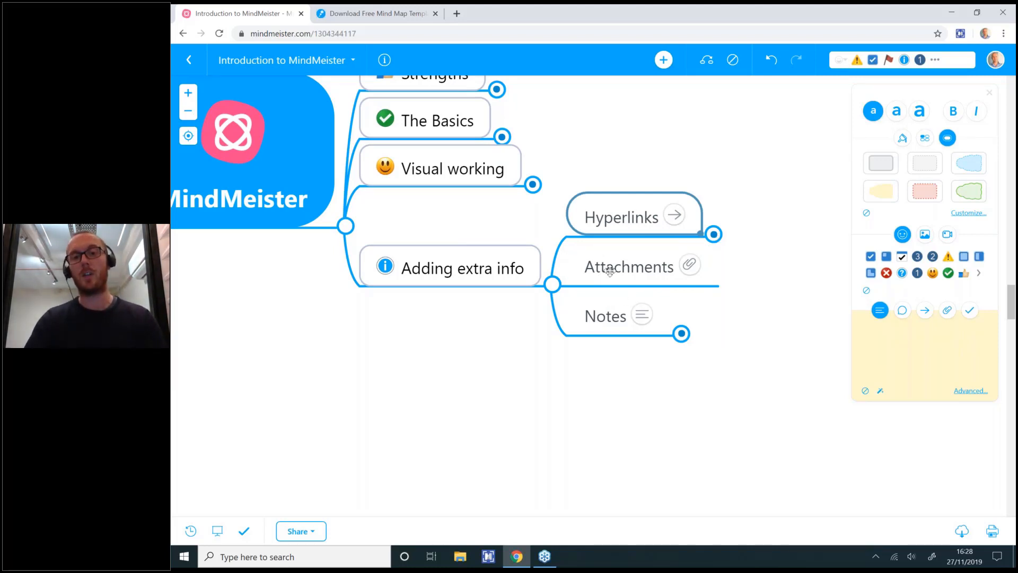
left_click_drag(607, 316, 652, 265)
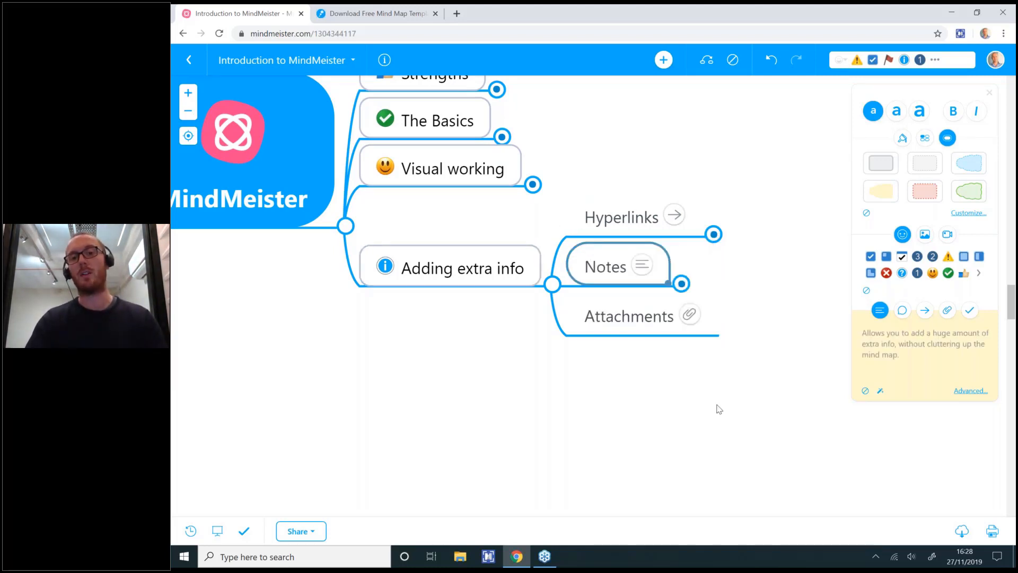
Collapse the "Adding extra info" topic to hide its subtopics.
left_click(470, 270)
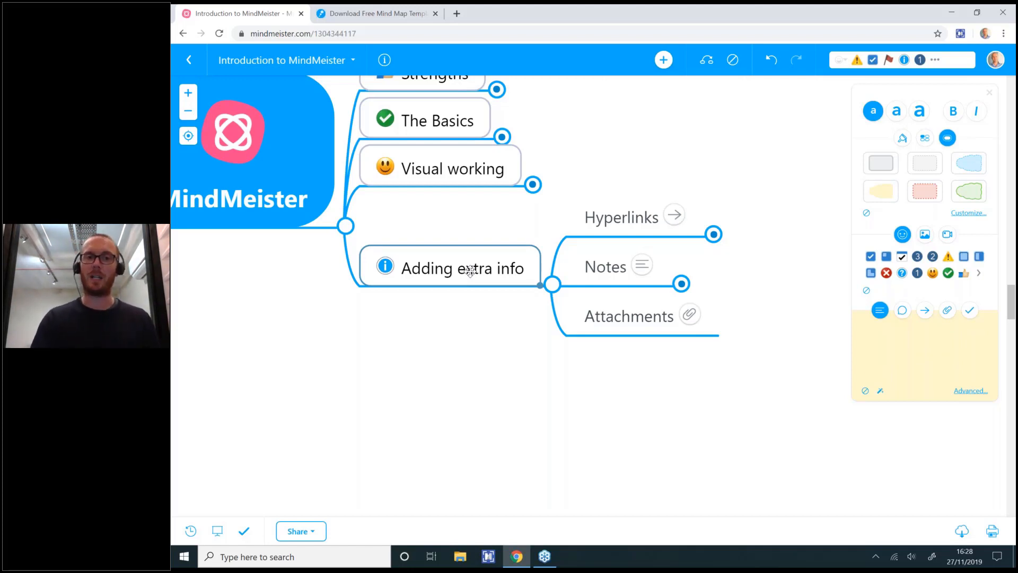
left_click_drag(379, 337, 525, 411)
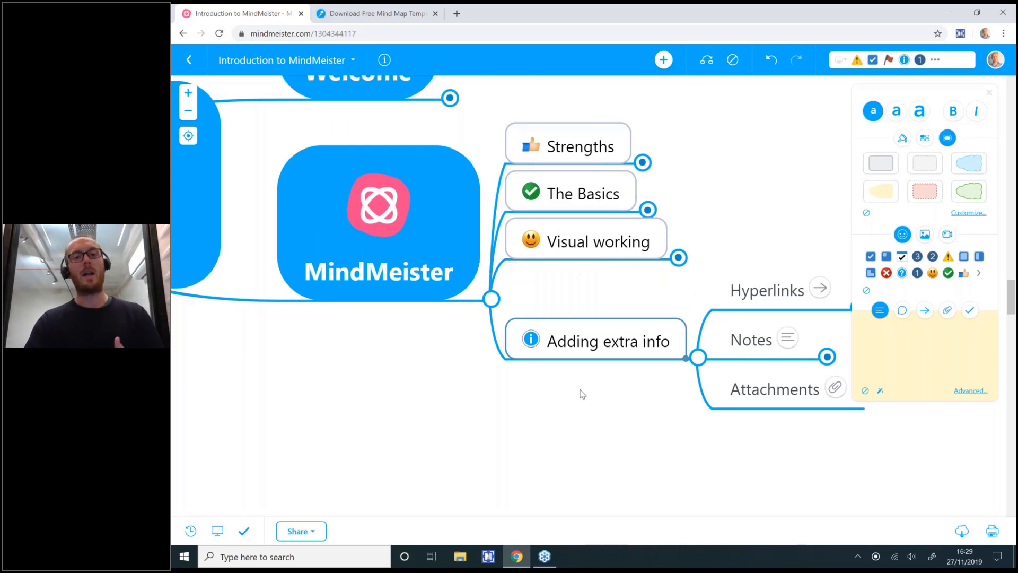
double_click(615, 342)
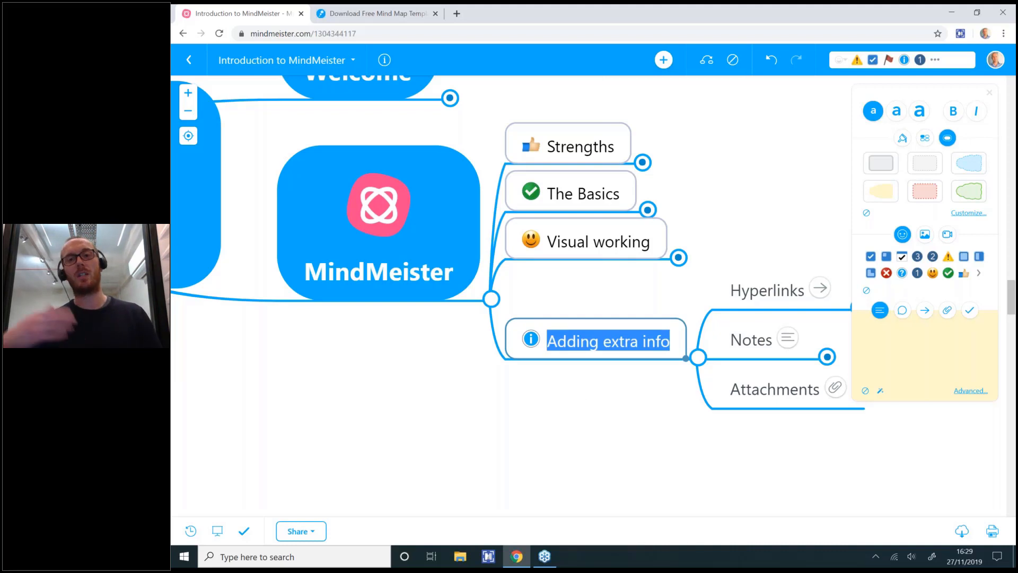
left_click(647, 397)
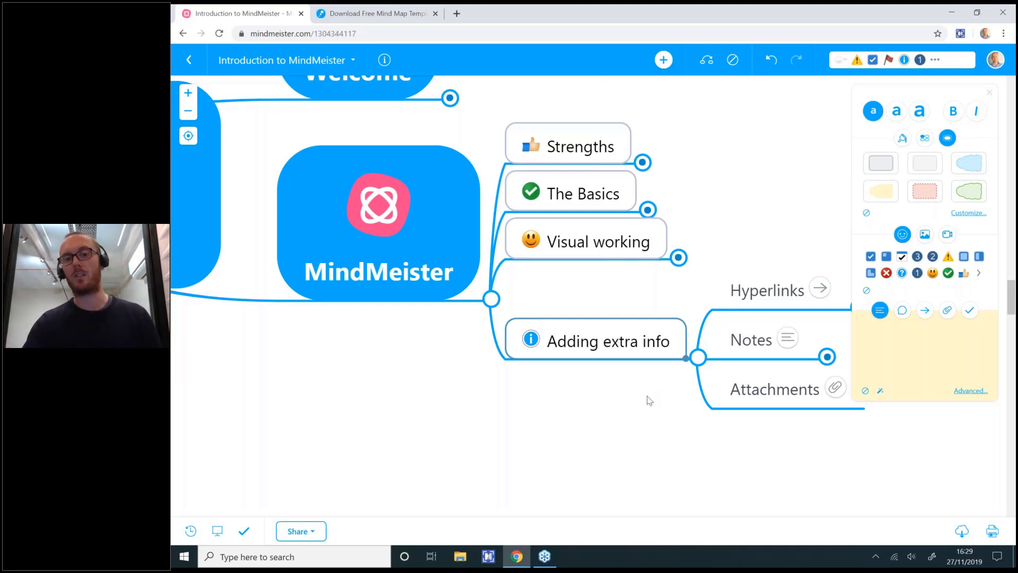
left_click(699, 359)
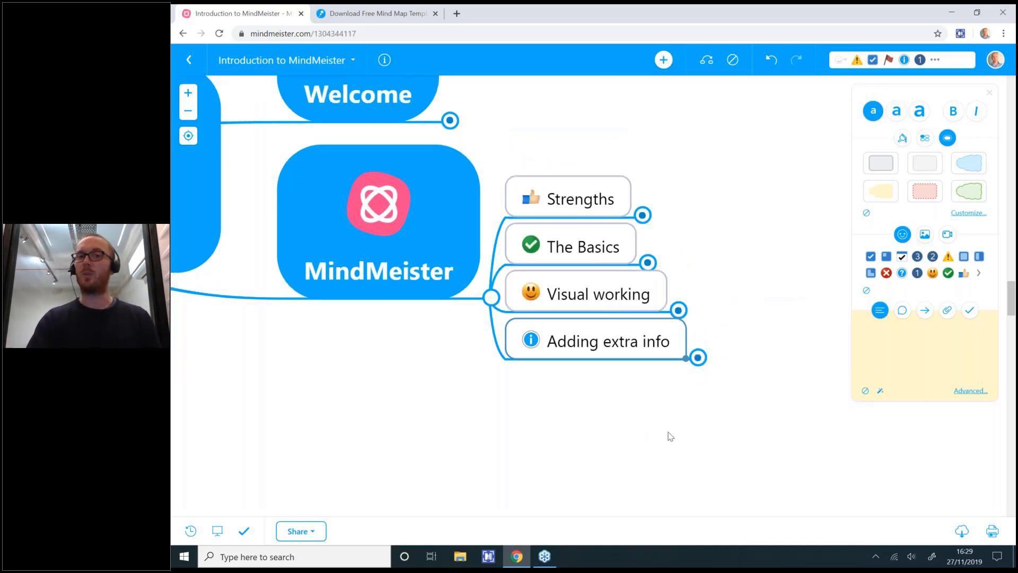
Hide the topic properties sidebar and select the "MindMeister" topic.
left_click_drag(669, 433, 869, 509)
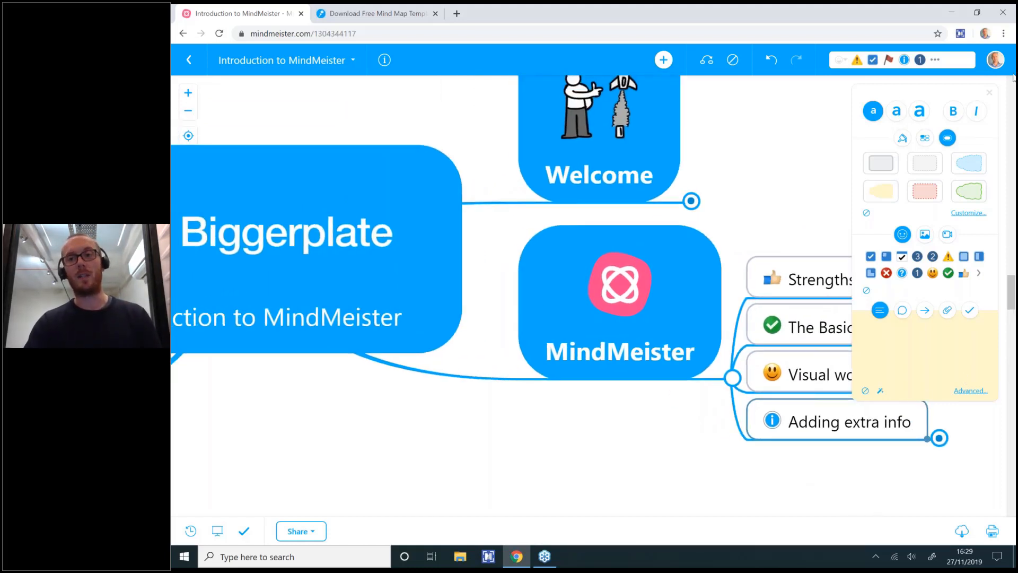
left_click(990, 92)
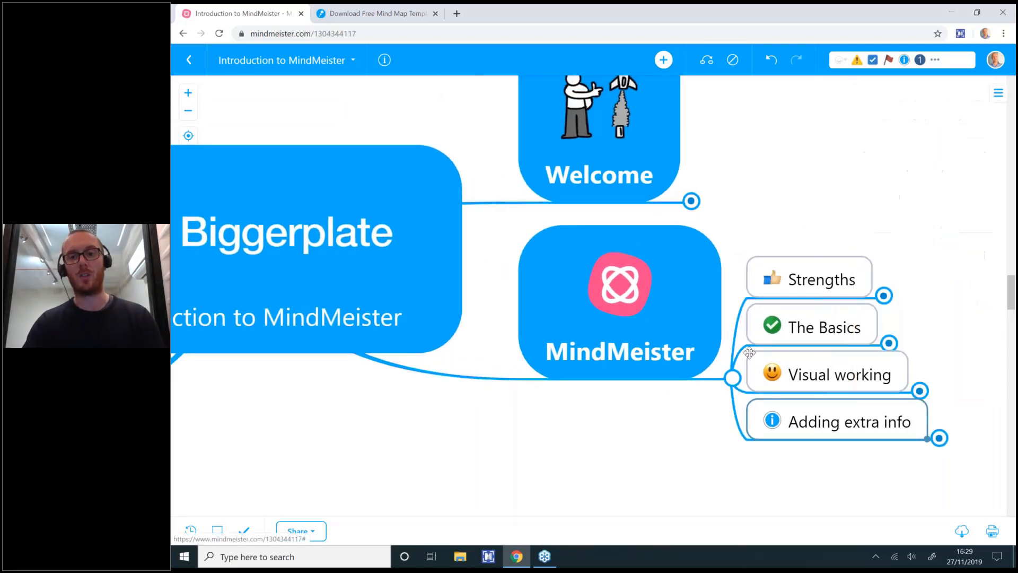
left_click(668, 359)
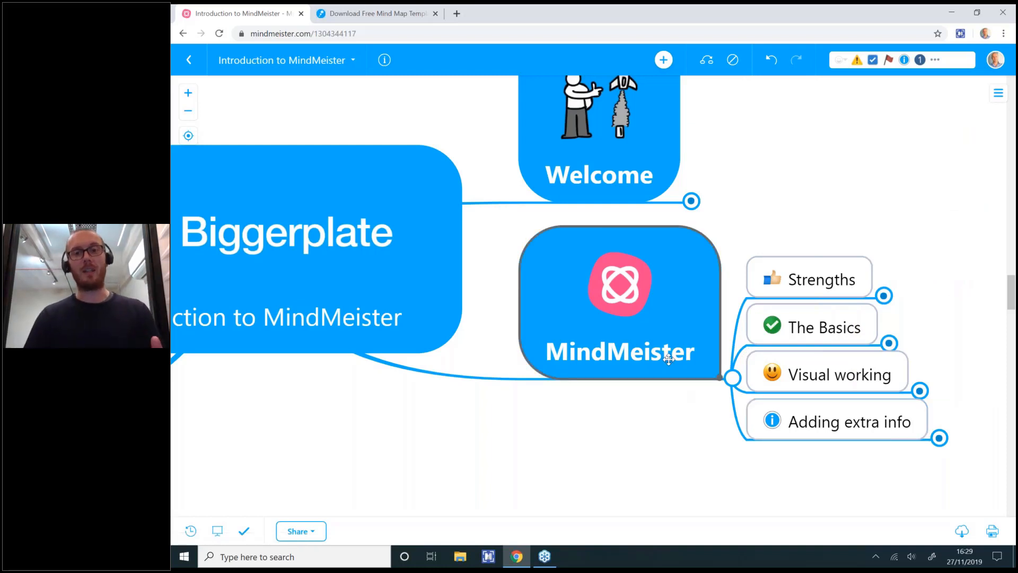
Expand the "Example Uses" topic to show its subtopics.
left_click(188, 111)
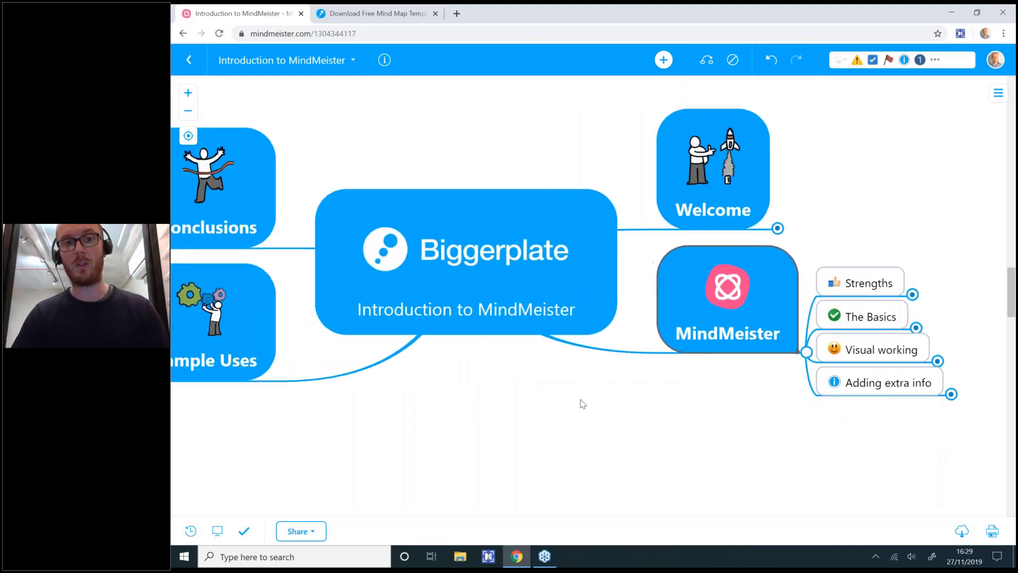
mouse_move(601, 384)
left_mouse_down()
mouse_move(614, 369)
mouse_move(575, 373)
mouse_move(613, 385)
left_mouse_up()
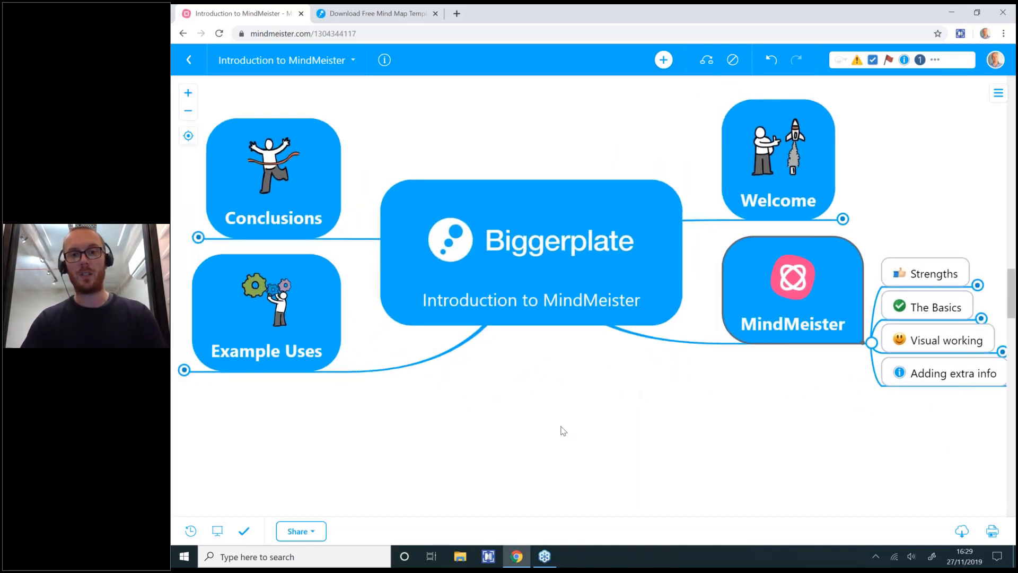
left_click_drag(562, 427, 822, 431)
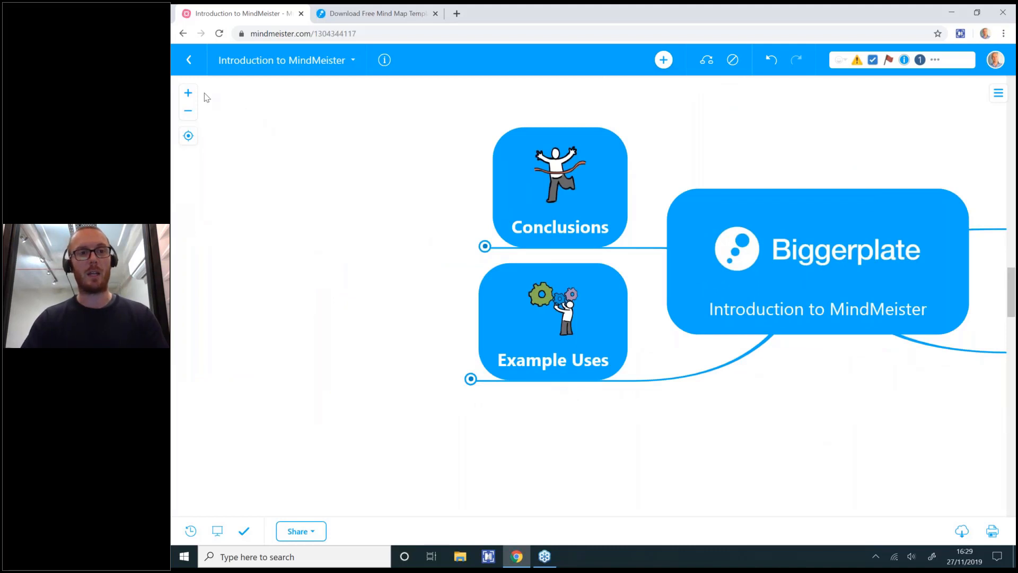
left_click(189, 93)
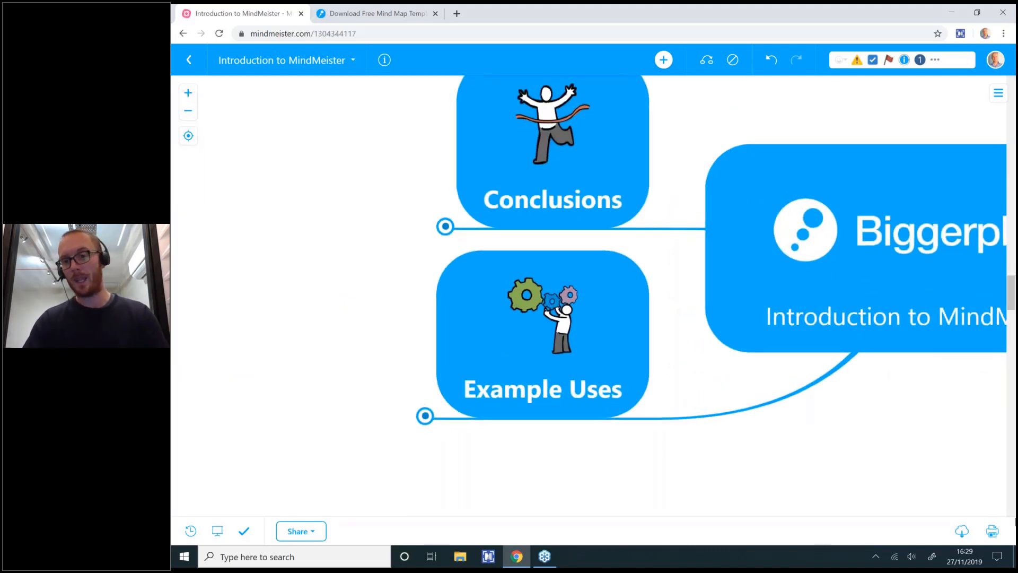
left_click(1009, 533)
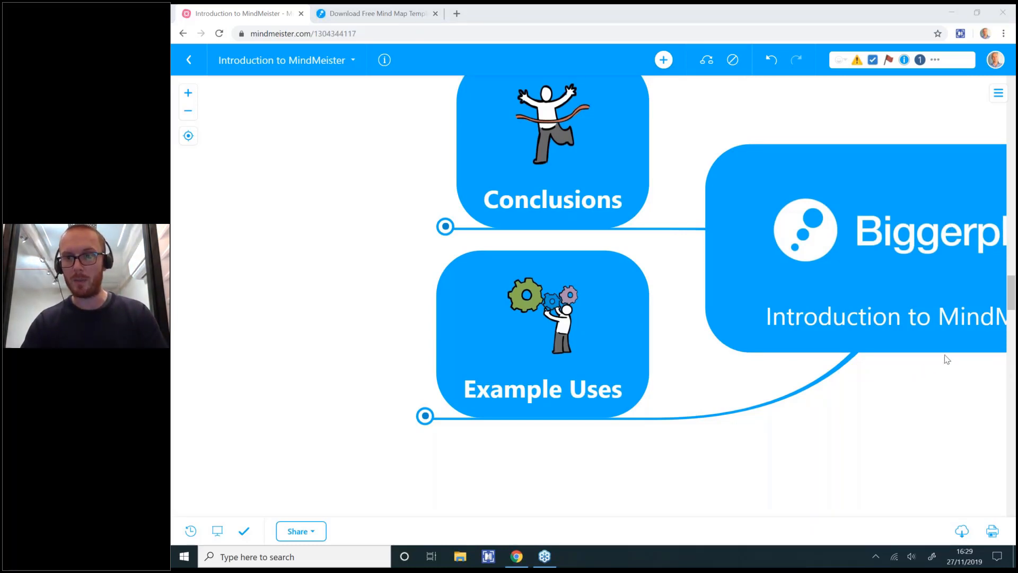
left_click(367, 204)
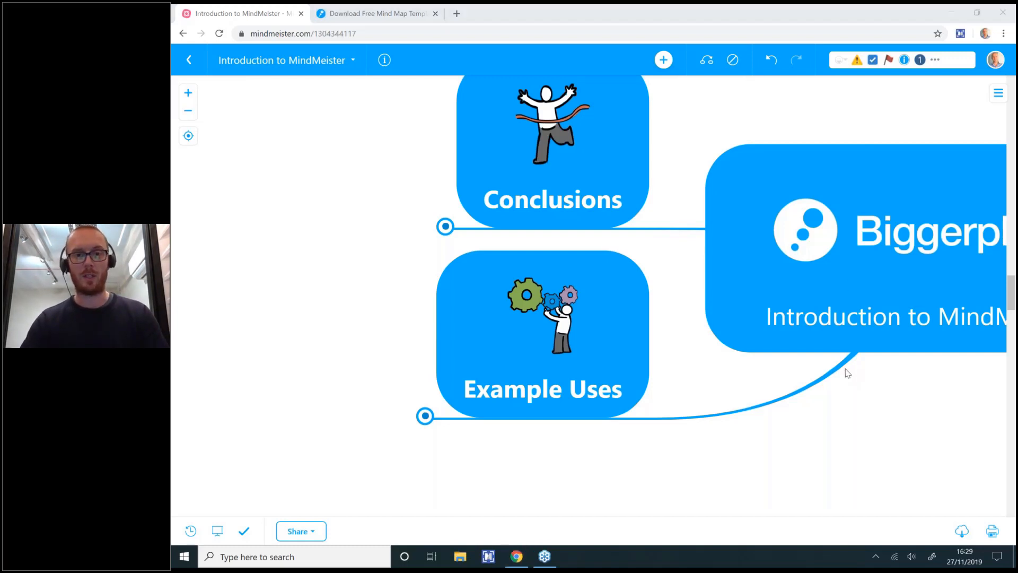
left_click(424, 414)
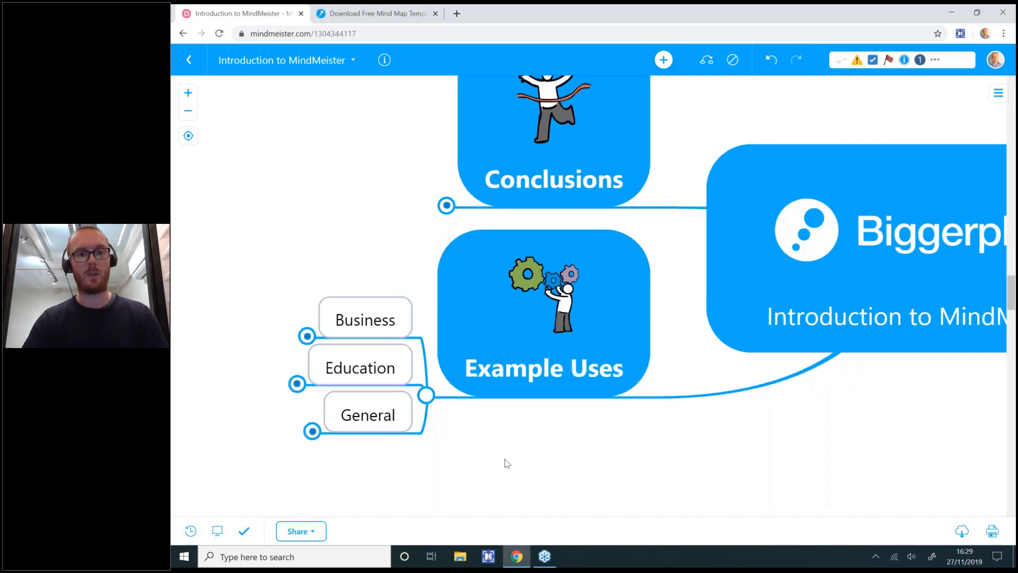
Expand the "Business" topic under "Example Uses" and open the map linked to "Project planning".
left_click_drag(505, 464, 654, 391)
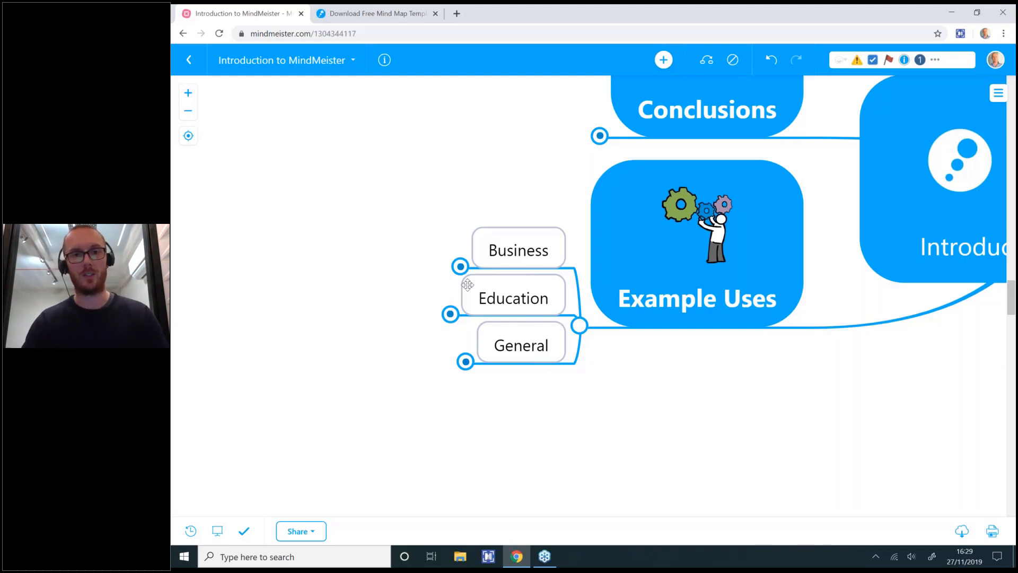
left_click(459, 266)
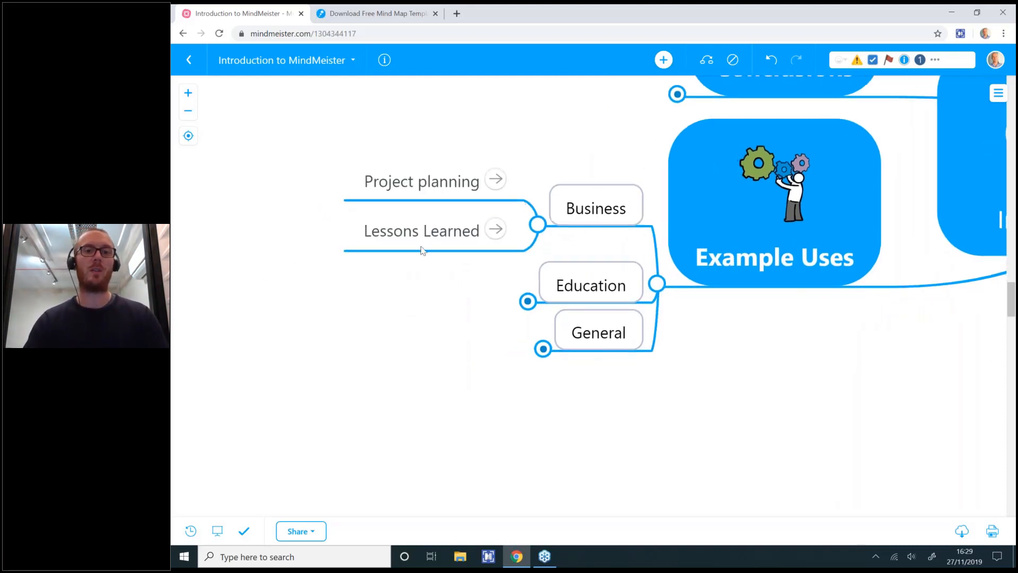
left_click(497, 179)
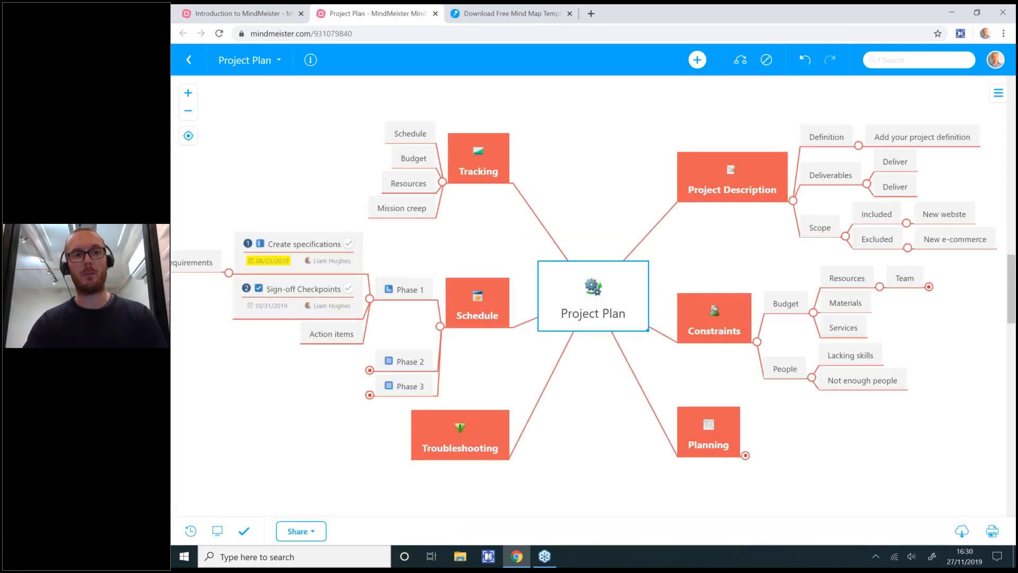
Correct the misspelled topic under Scope > "Included" in the Project Description branch to "New website".
left_click(189, 95)
left_click_drag(774, 230, 552, 316)
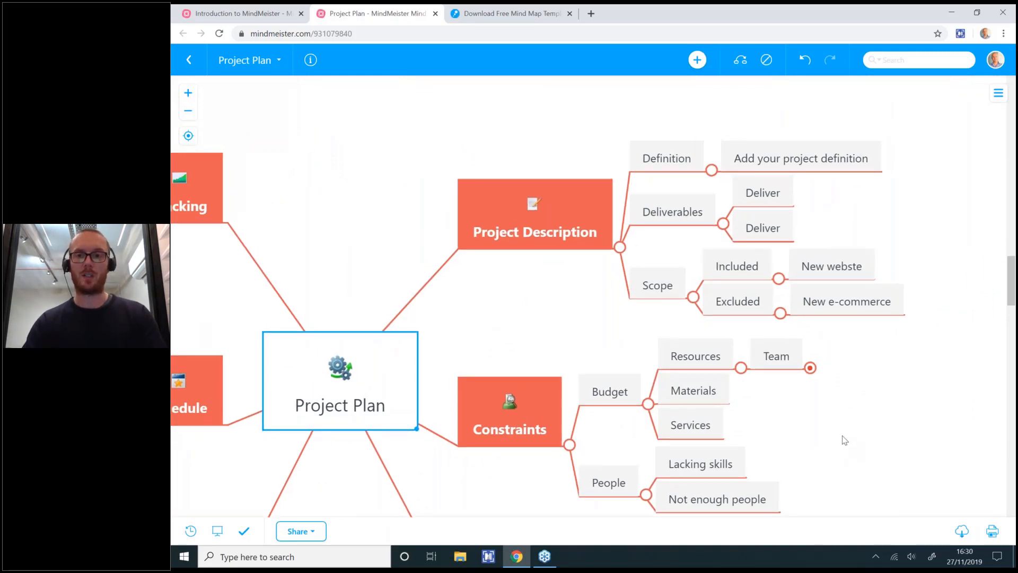
left_click_drag(815, 438, 727, 428)
left_click(570, 275)
left_click(649, 256)
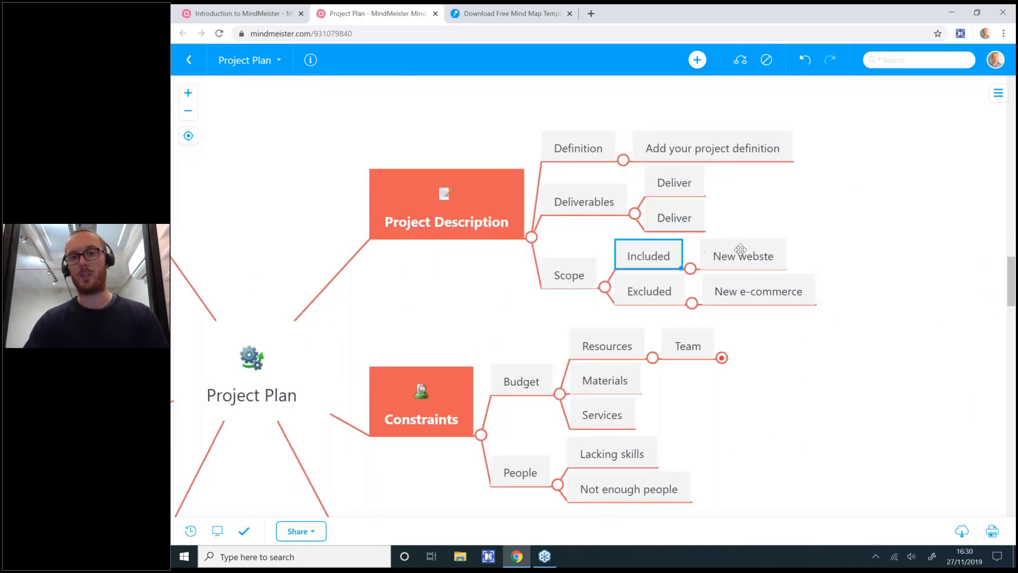
double_click(740, 248)
left_click(767, 255)
type("i")
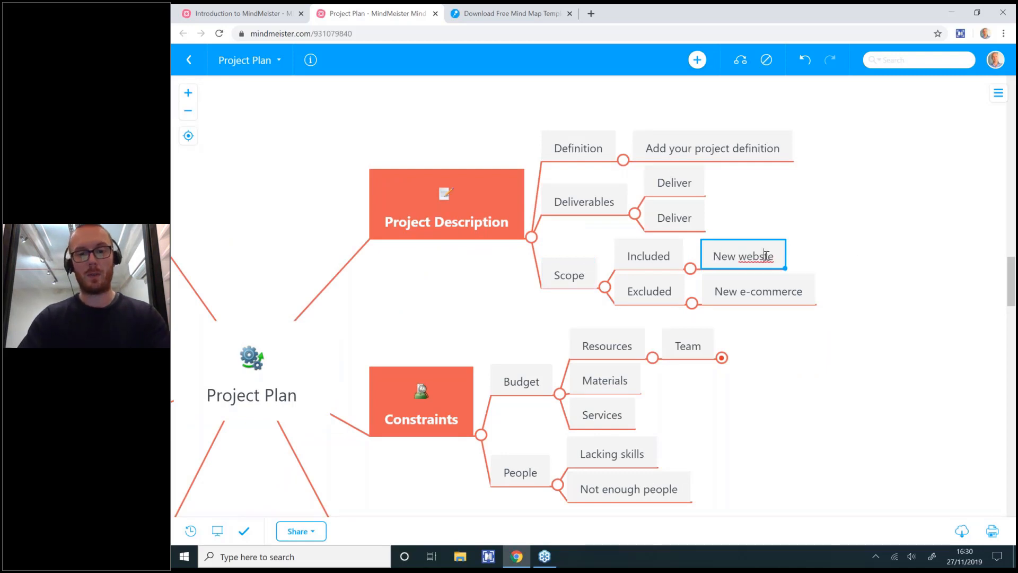
type("i")
Add a sibling topic "New marketing brochure" below "New website" in the "Included" branch.
key("Return")
type("New")
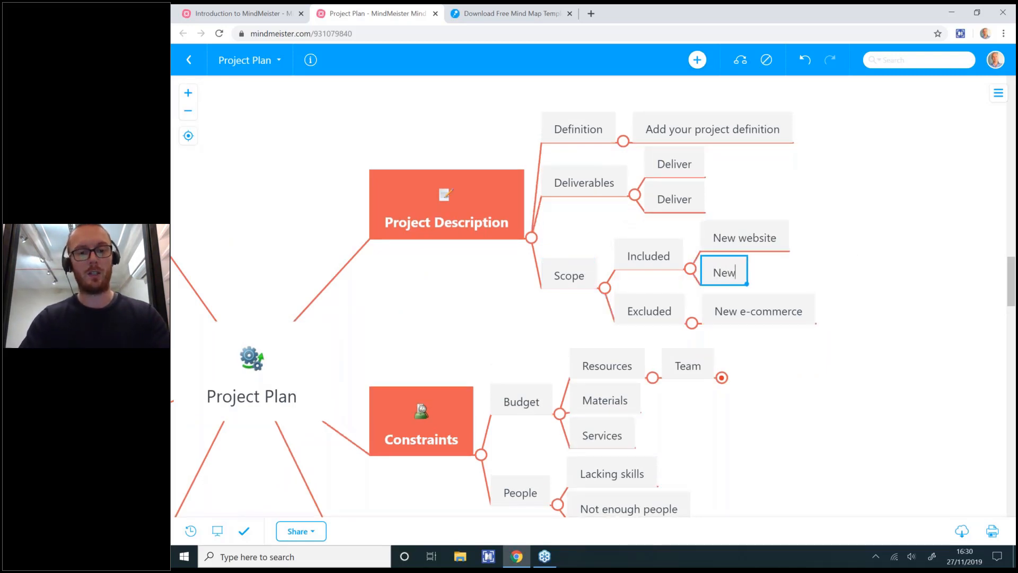
type(" marketing brochure")
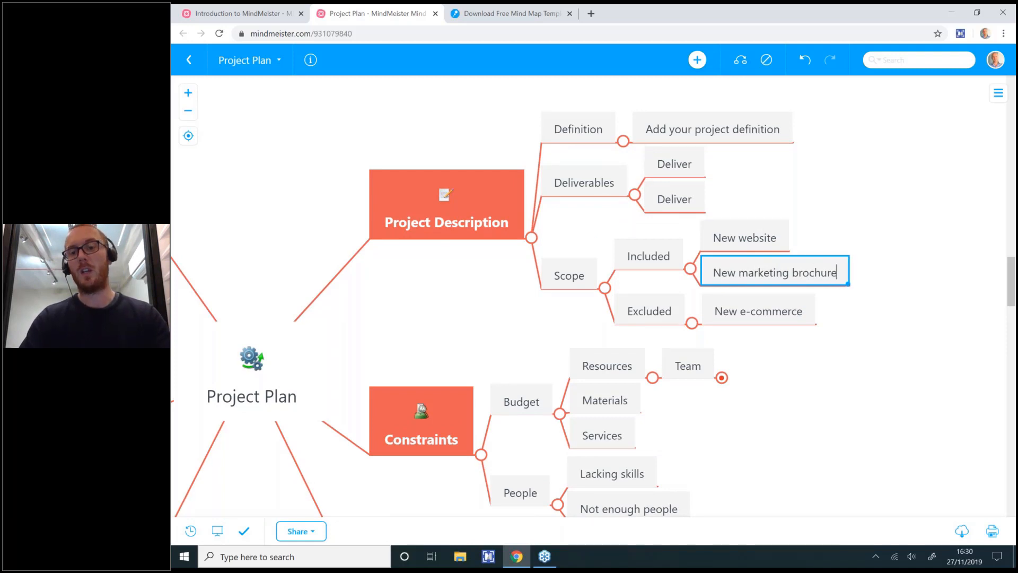
Add two subtopics, "Link to docs" and "Link to website", to the "New marketing brochure" topic.
key("Tab")
type("L")
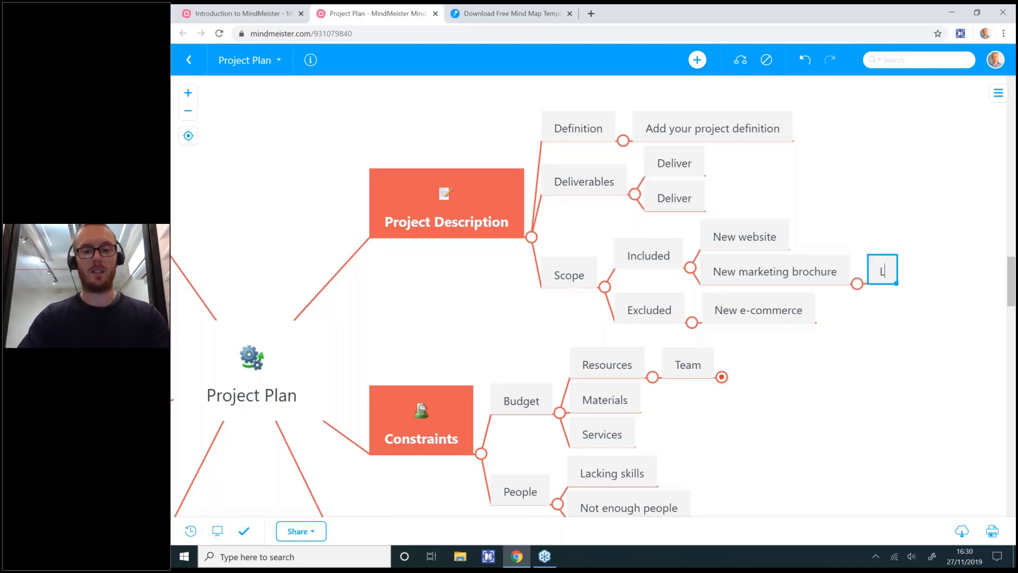
type("ink to docs")
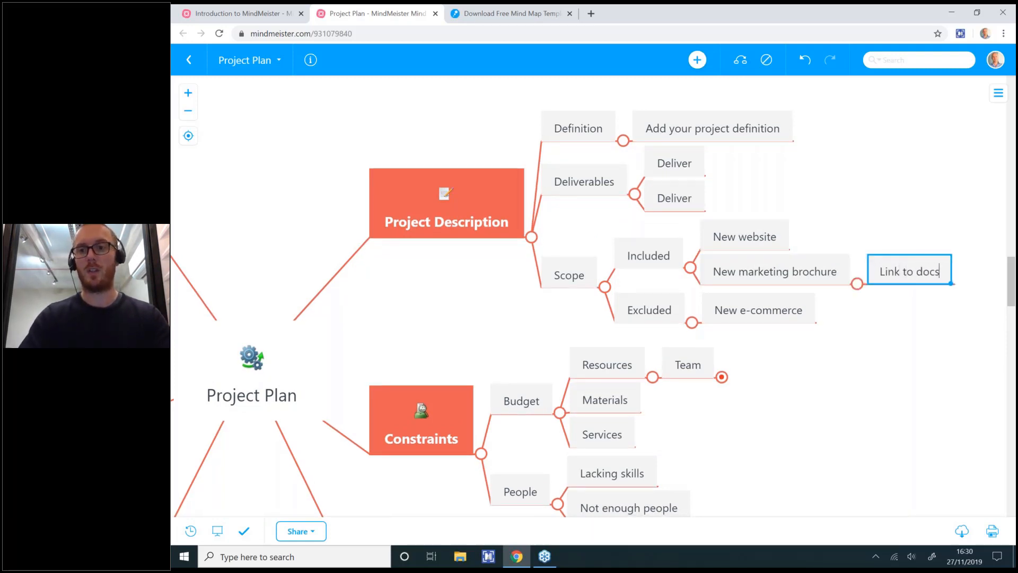
key("Return")
type("Link to website")
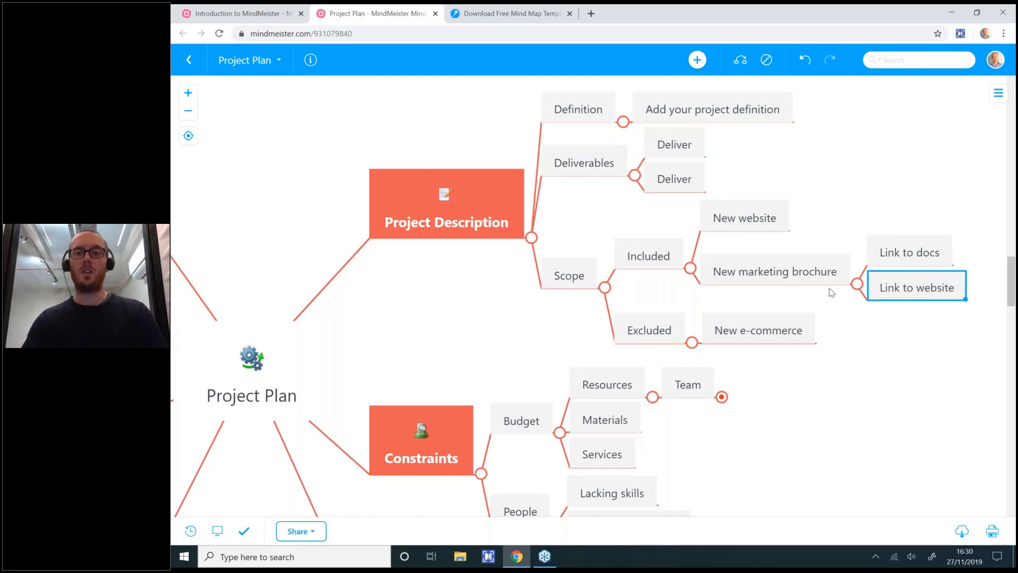
Collapse the "Included" branch and set the Project Plan map to show two levels of detail from the central topic.
left_click(857, 288)
left_click(852, 287)
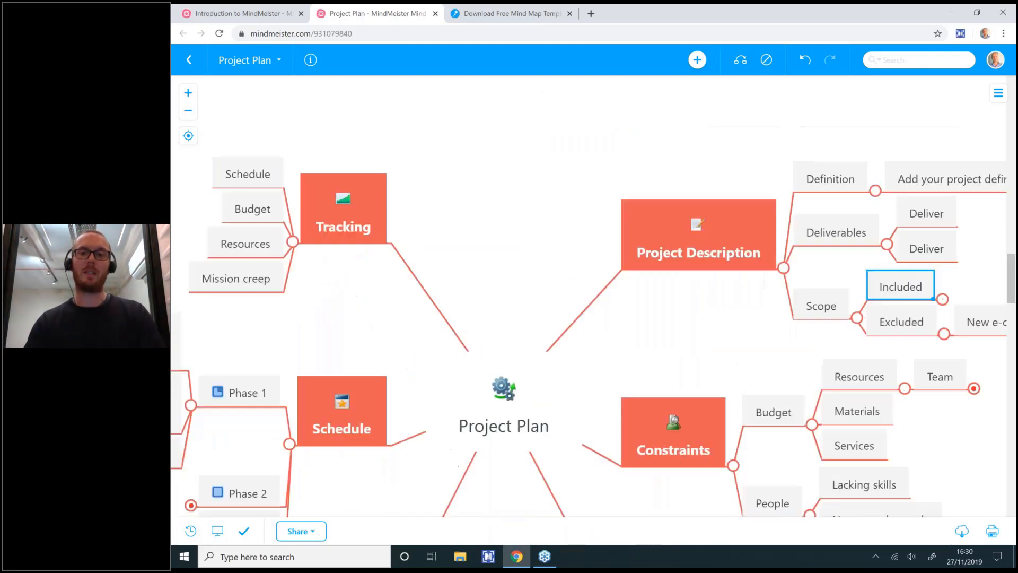
left_click(499, 425)
right_click(499, 425)
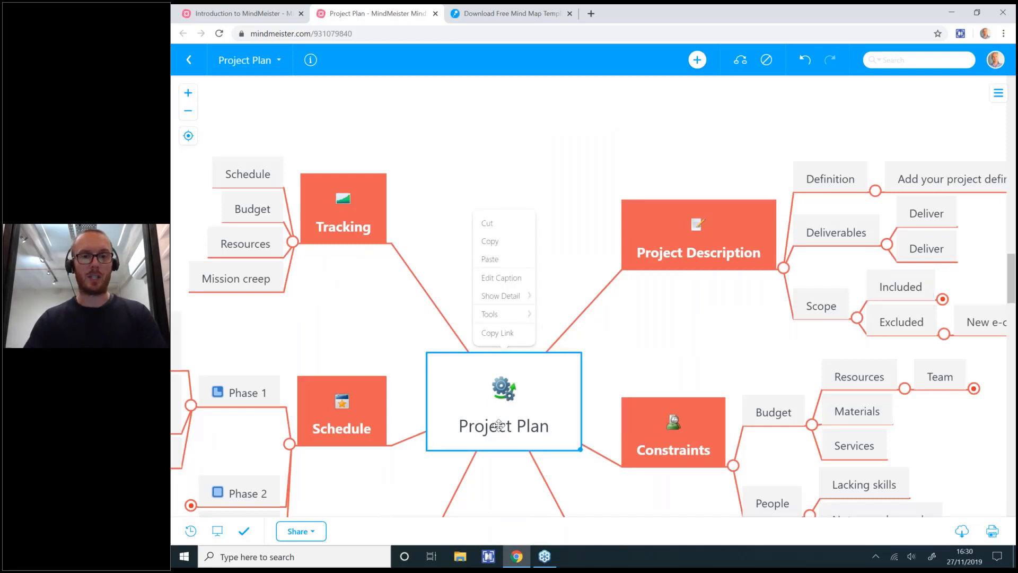
mouse_move(509, 295)
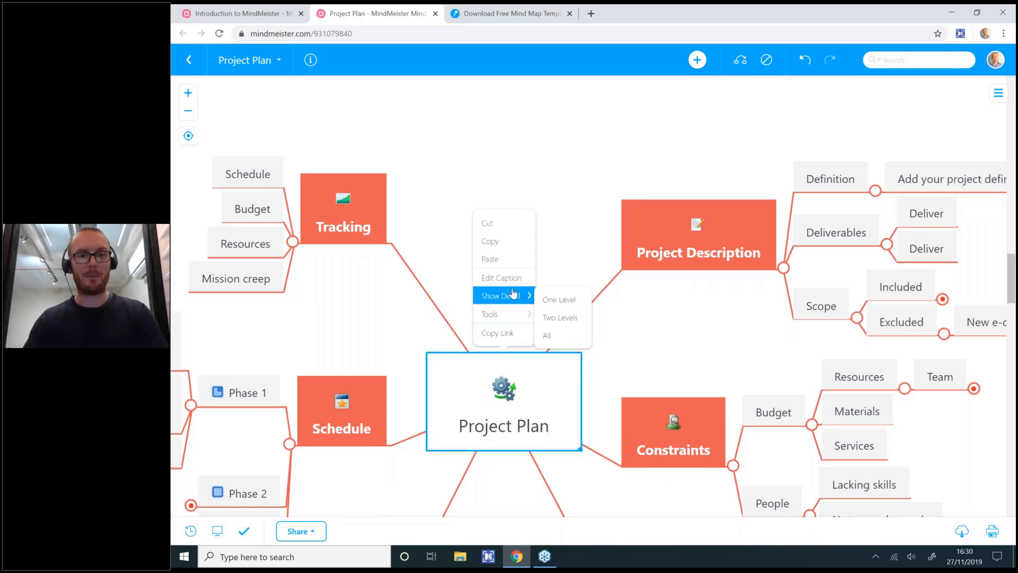
left_click(560, 317)
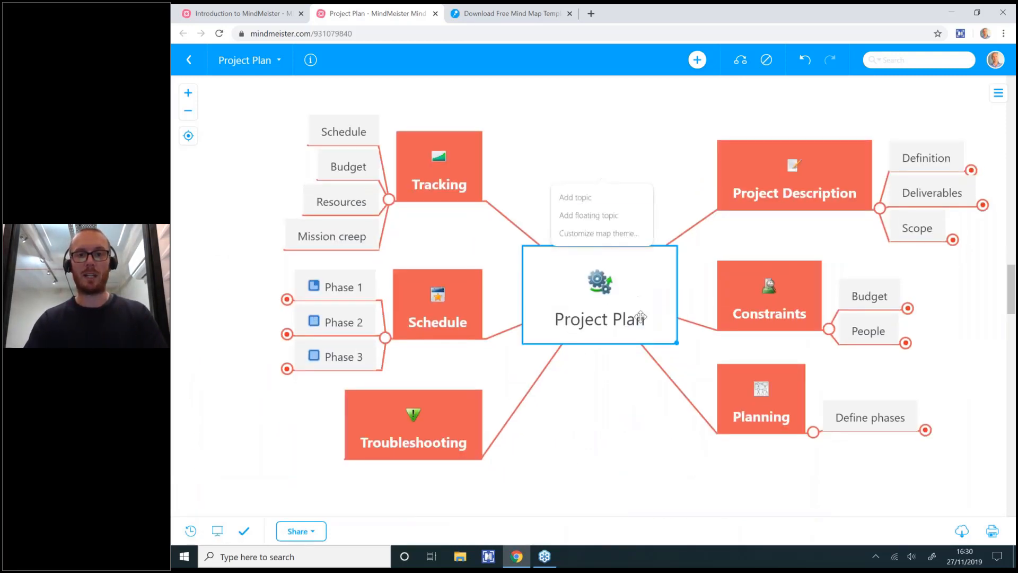
Reduce the Project Plan map to one level of detail, showing only its main topics.
right_click(641, 316)
mouse_move(610, 438)
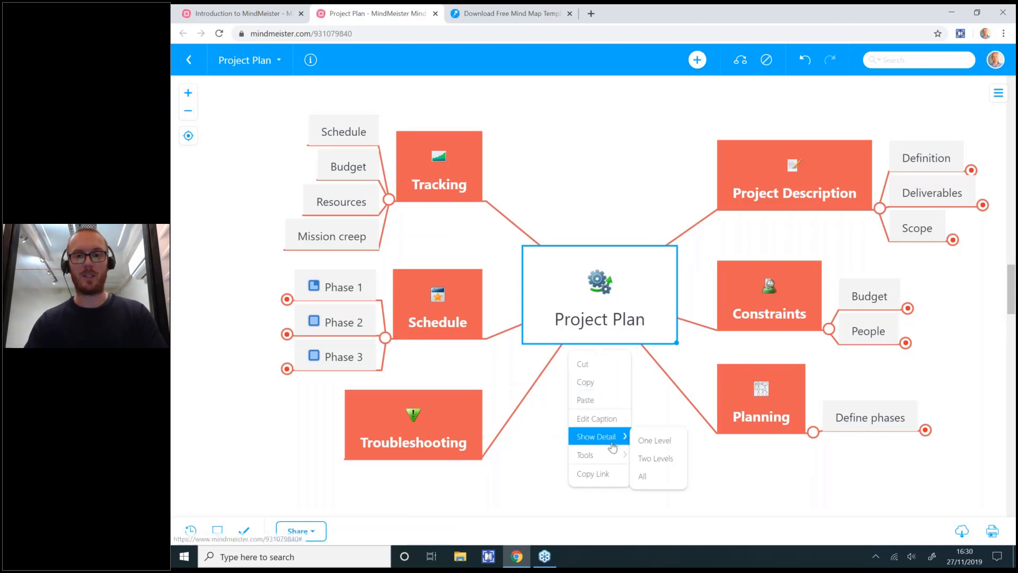
left_click(663, 444)
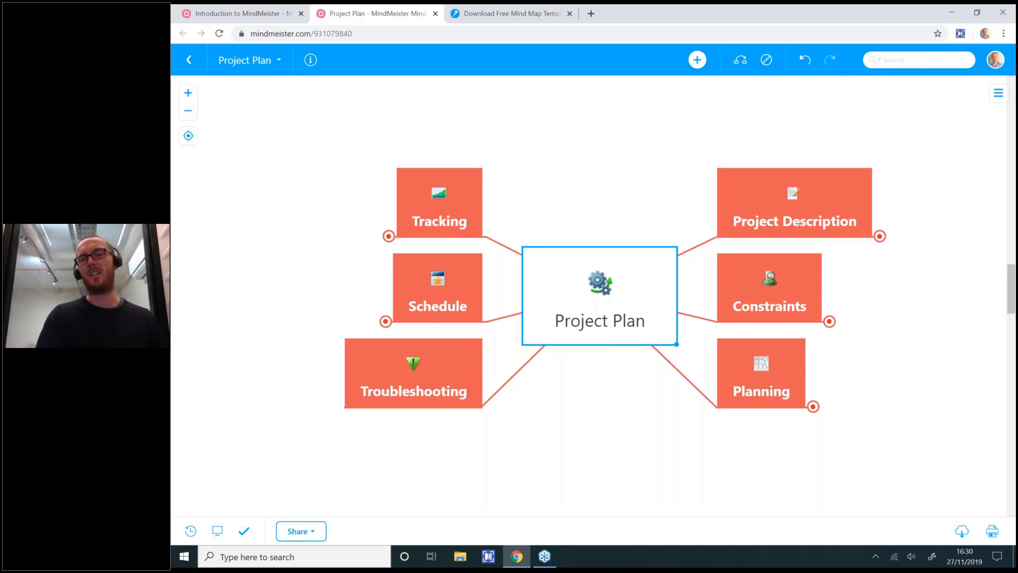
Expand the "Constraints" branch through "Budget" and "Resources" down to the subtopics of "Team", and select "Team".
left_click(830, 323)
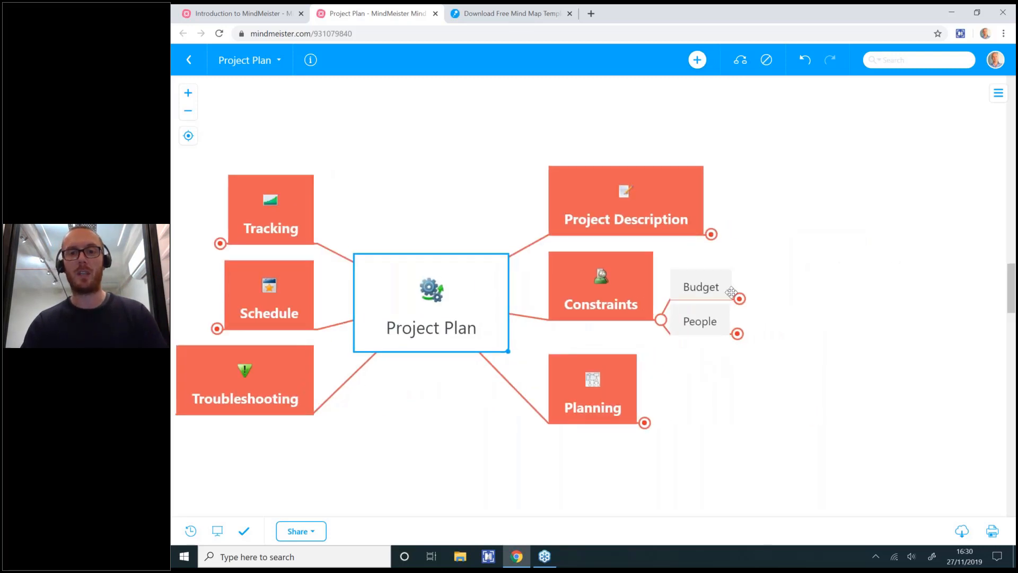
left_click(739, 290)
left_click_drag(808, 369, 703, 381)
left_click(798, 265)
left_click_drag(797, 321, 709, 330)
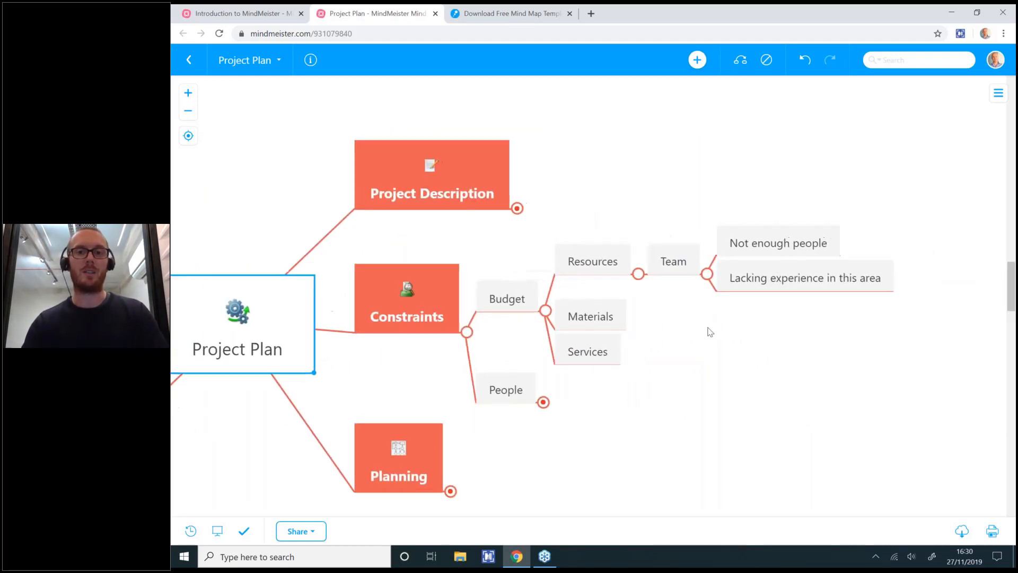
left_click(684, 271)
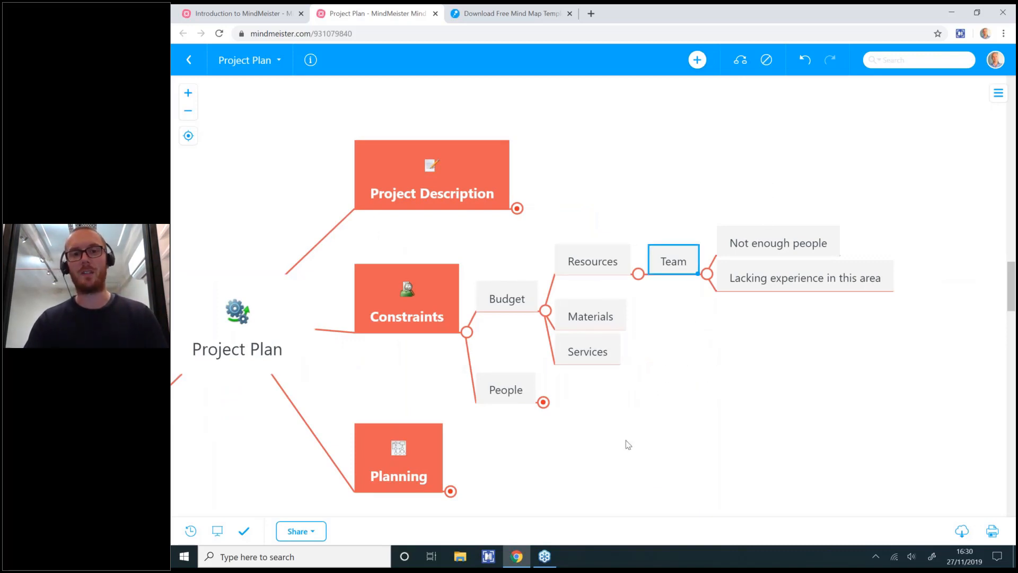
Close the Project Plan map and open the map linked to the "Lessons Learned" topic.
left_click(435, 14)
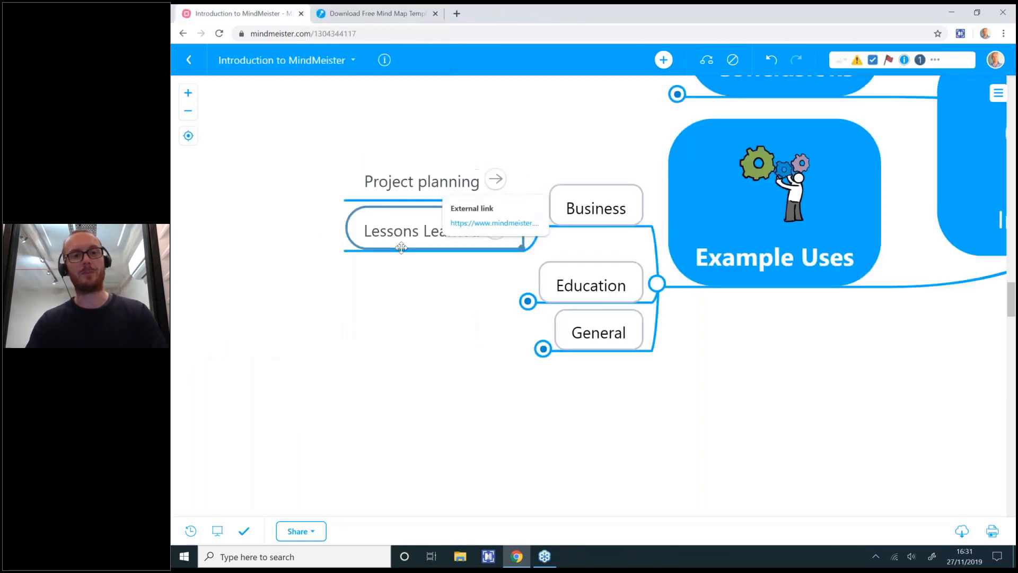
left_click(496, 233)
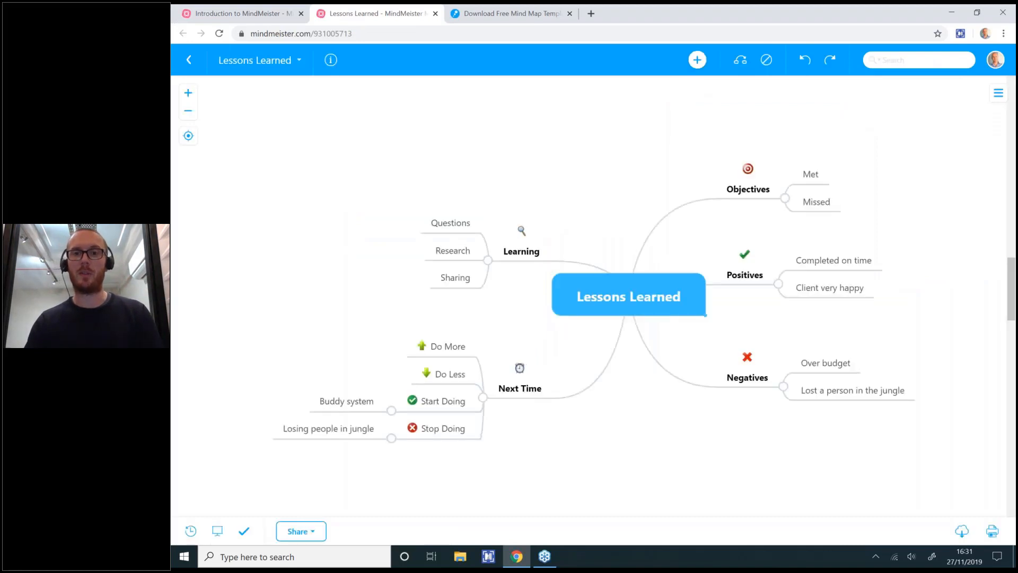
Set the Lessons Learned map to show one level of detail from its central topic.
right_click(579, 292)
mouse_move(629, 407)
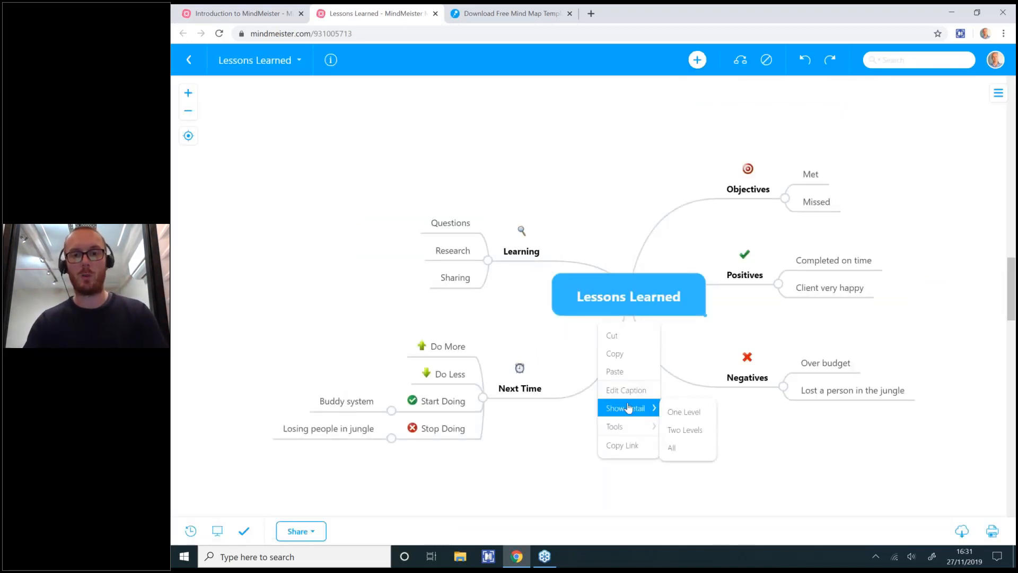
left_click(684, 411)
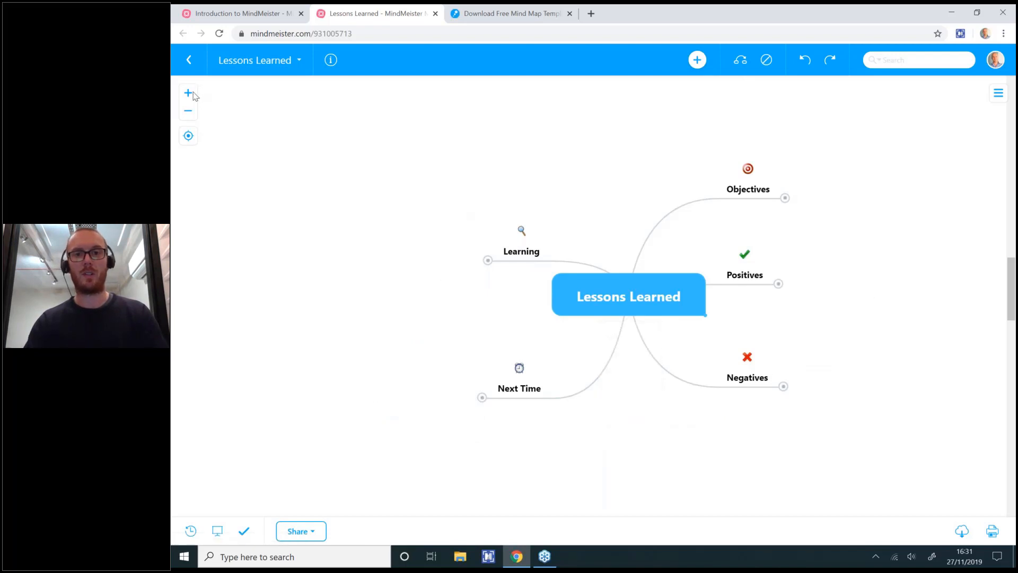
Point out the "Positives" and "Negatives" topics and expand both to show their subtopics.
left_click(192, 93)
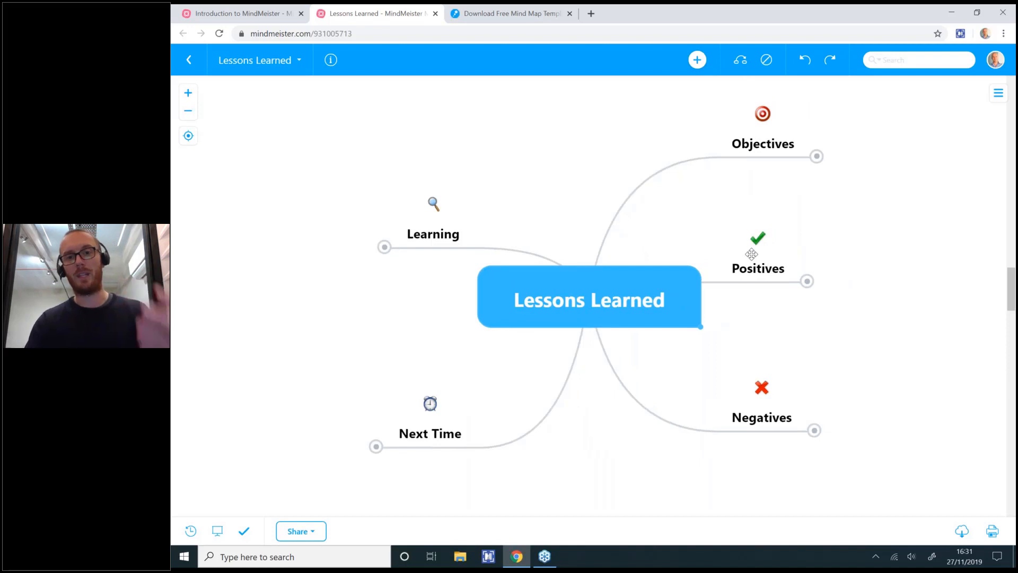
left_click(752, 254)
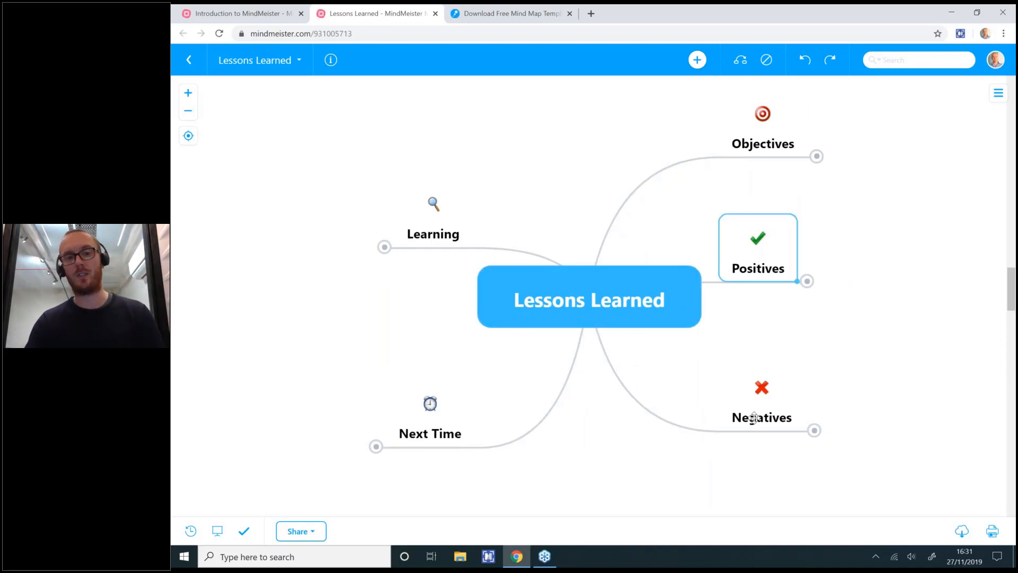
left_click(750, 420)
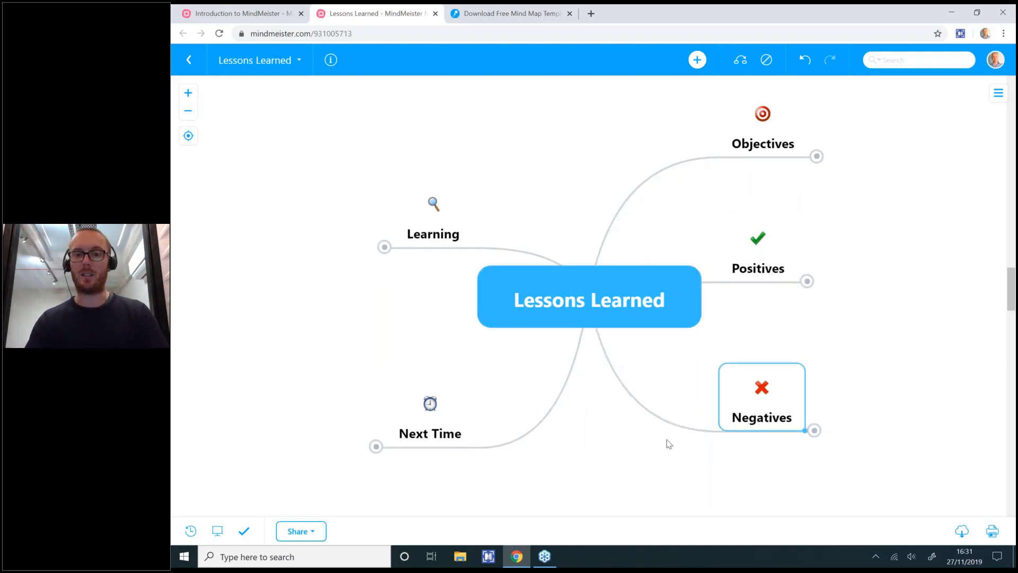
left_click_drag(667, 440, 559, 418)
left_click(699, 260)
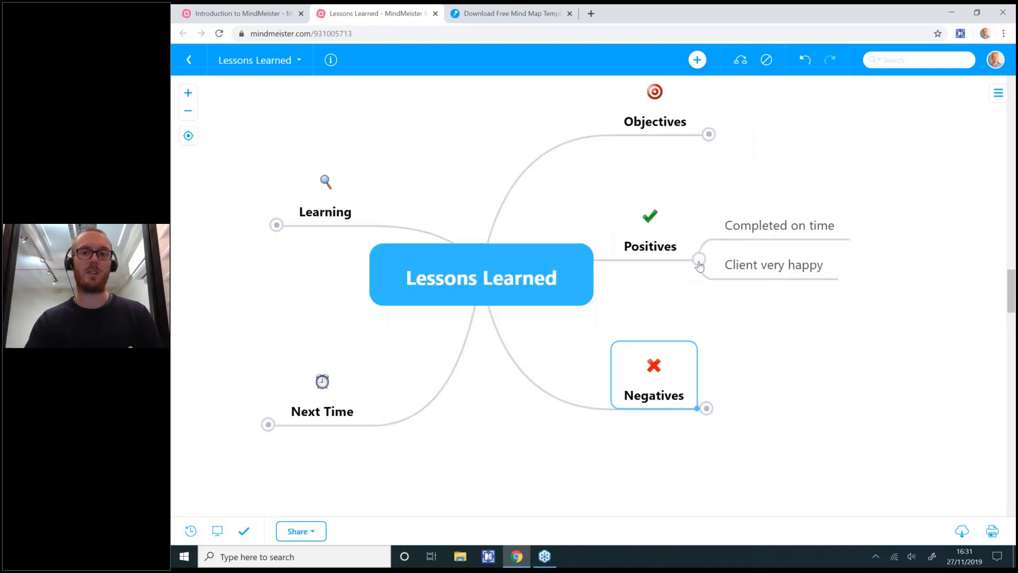
left_click(649, 249)
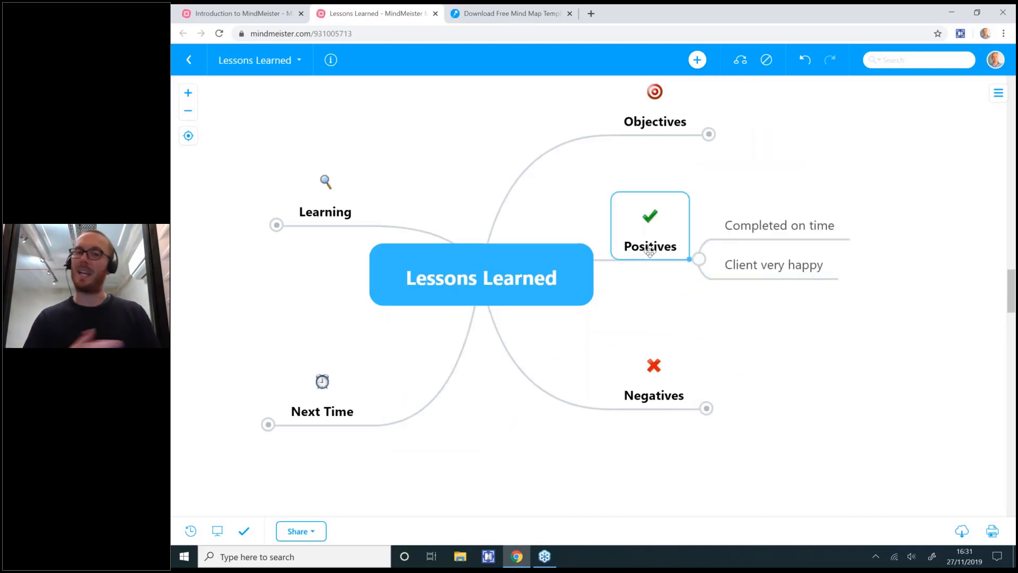
left_click(706, 409)
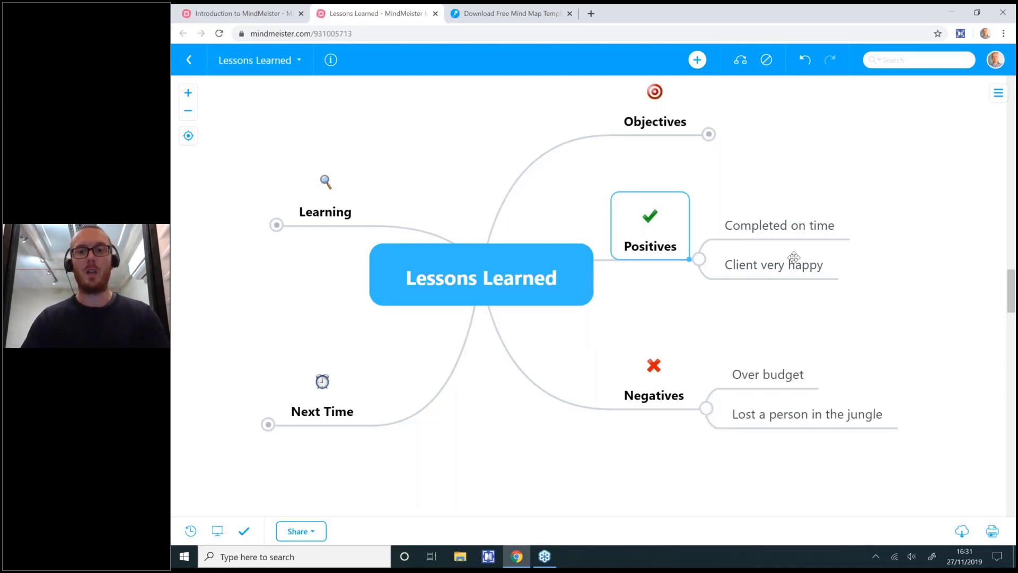
Select the "Client very happy" topic under "Positives".
left_click(772, 270)
left_click_drag(807, 316, 733, 333)
right_click(733, 332)
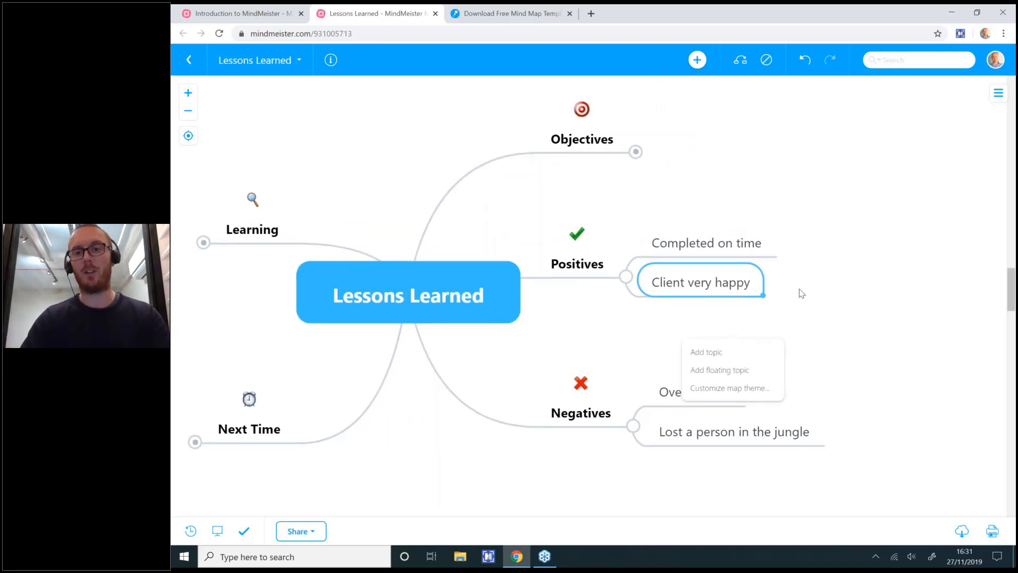